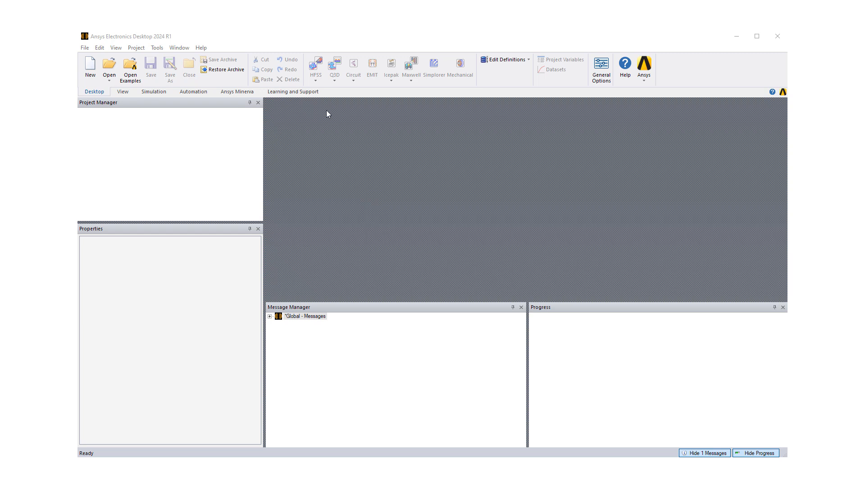
# Create a new project and insert an Icepak design into it
pyautogui.click(342, 181)
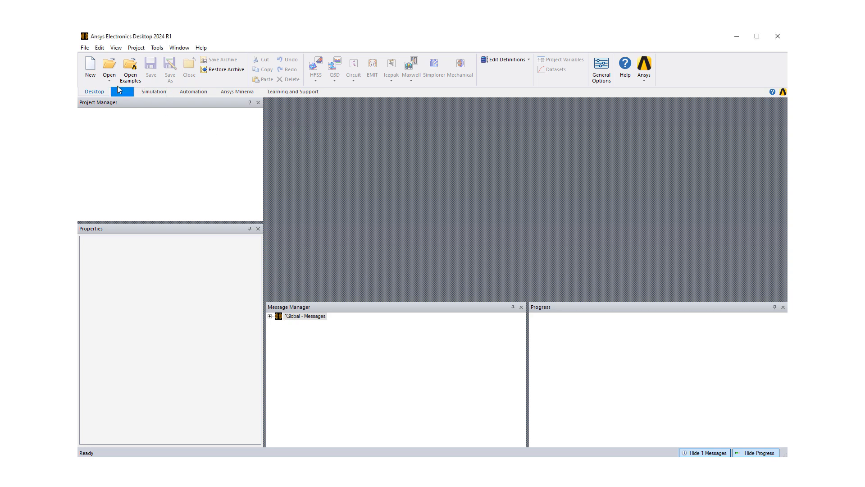
pyautogui.click(91, 74)
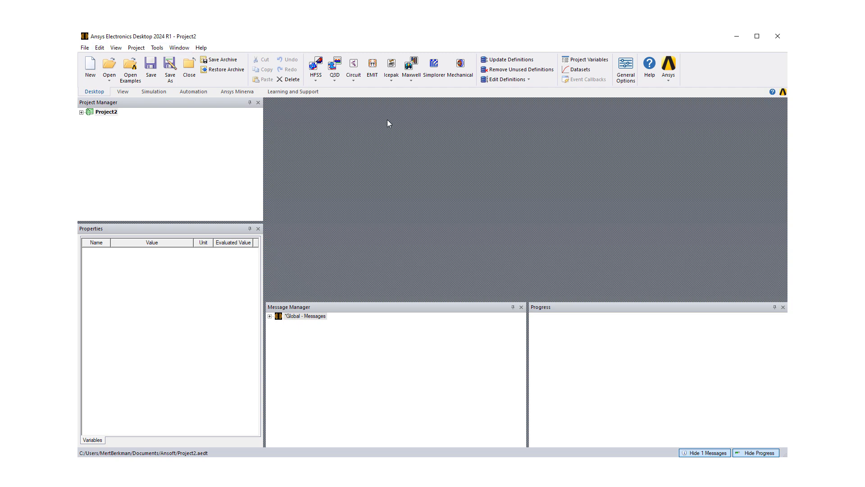
pyautogui.click(391, 80)
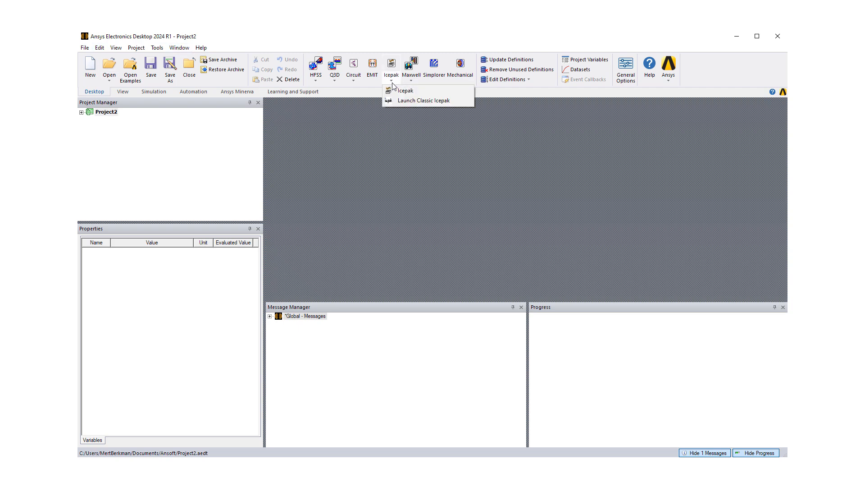
pyautogui.click(404, 91)
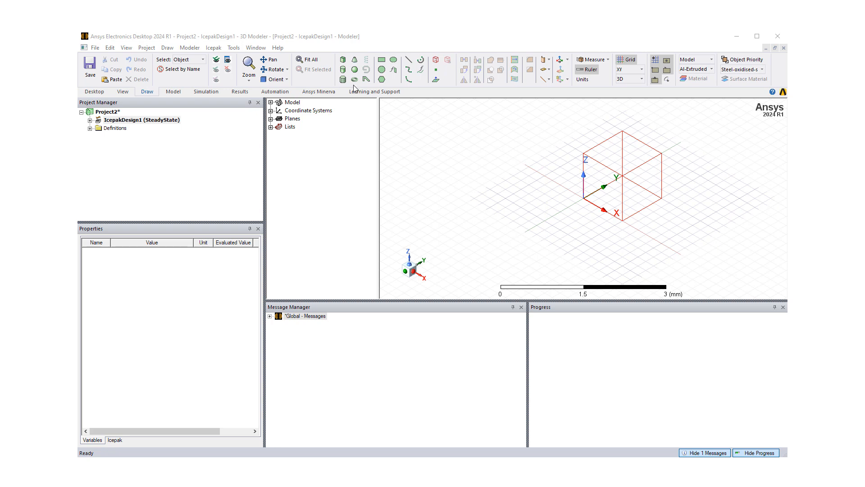
# Begin a solid box and set its position to 50, 80, 70 mm
pyautogui.click(343, 60)
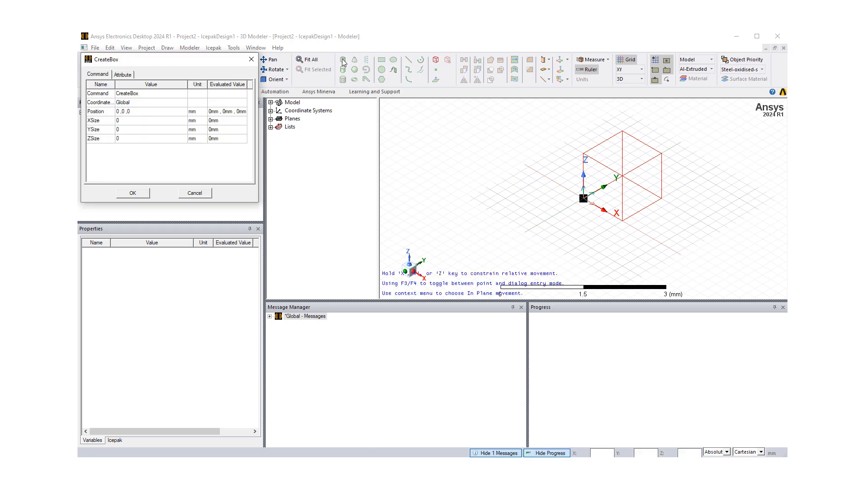
pyautogui.click(270, 102)
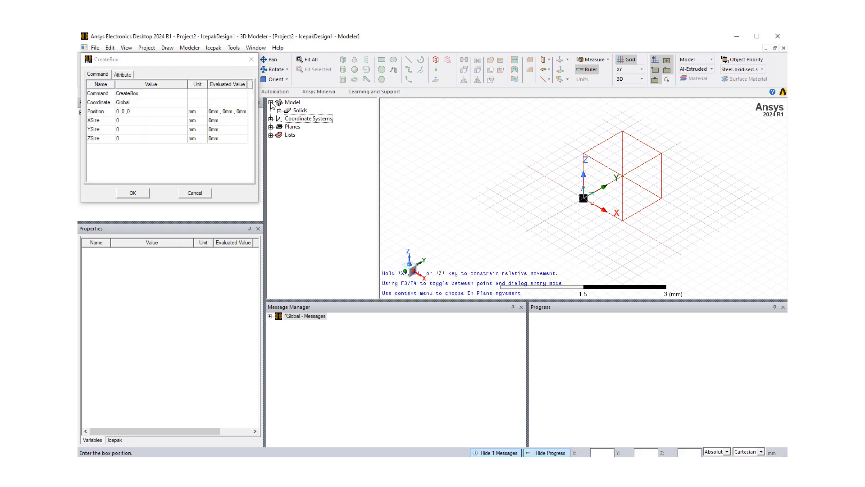
pyautogui.click(279, 110)
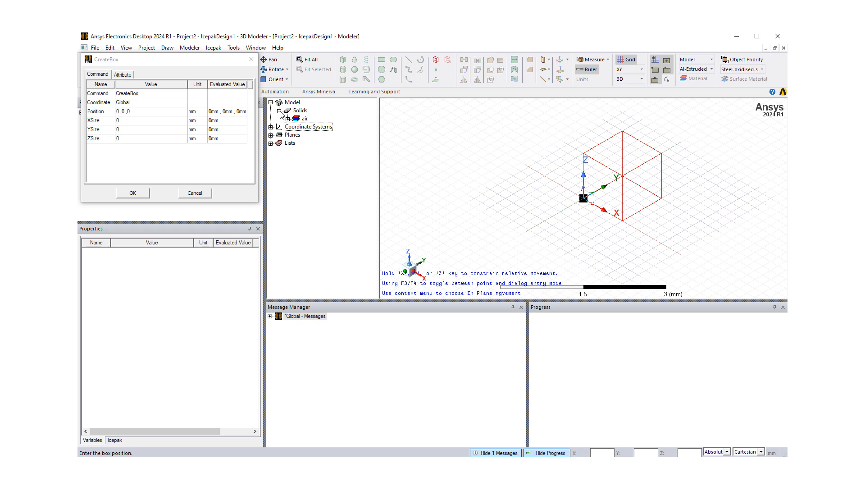
pyautogui.click(279, 110)
pyautogui.click(111, 61)
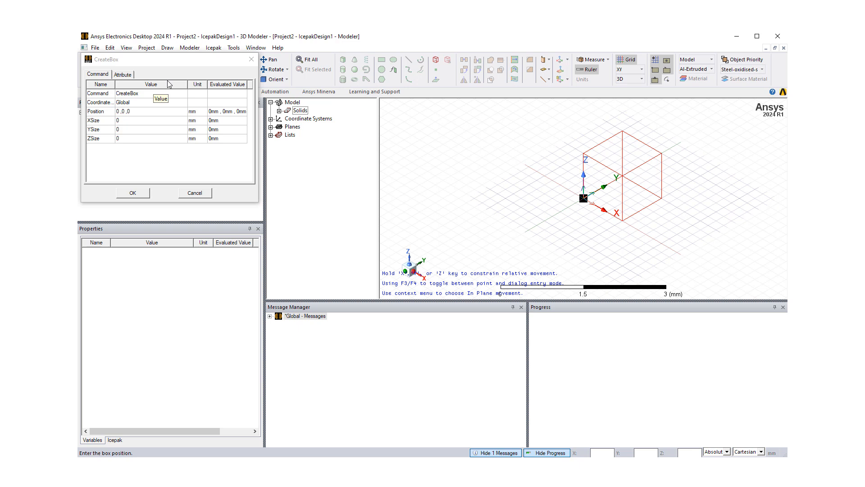
pyautogui.click(137, 113)
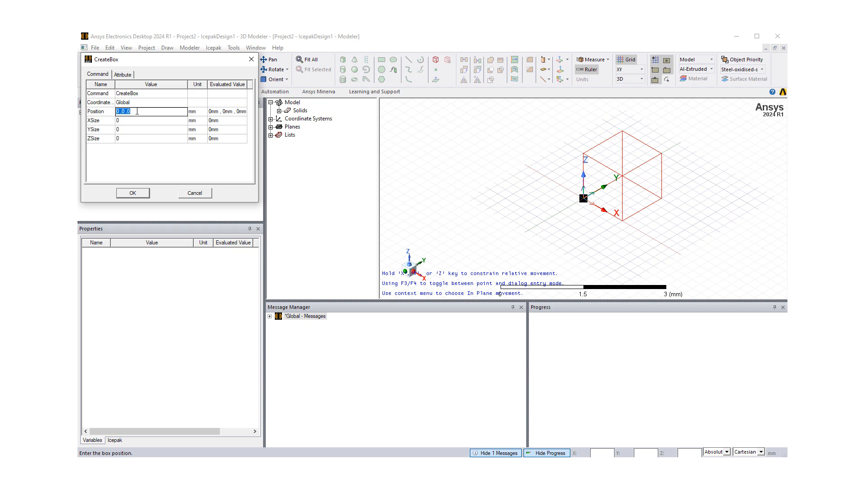
pyautogui.write('50,80 ,70')
# Set the box's X, Y and Z sizes to 300, 140 and 60 mm and create it
pyautogui.click(126, 120)
pyautogui.write('300')
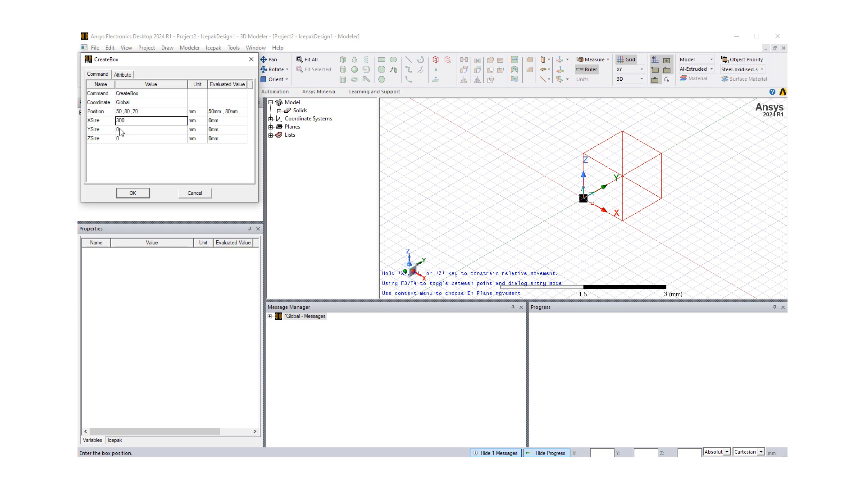
pyautogui.click(125, 130)
pyautogui.write('14')
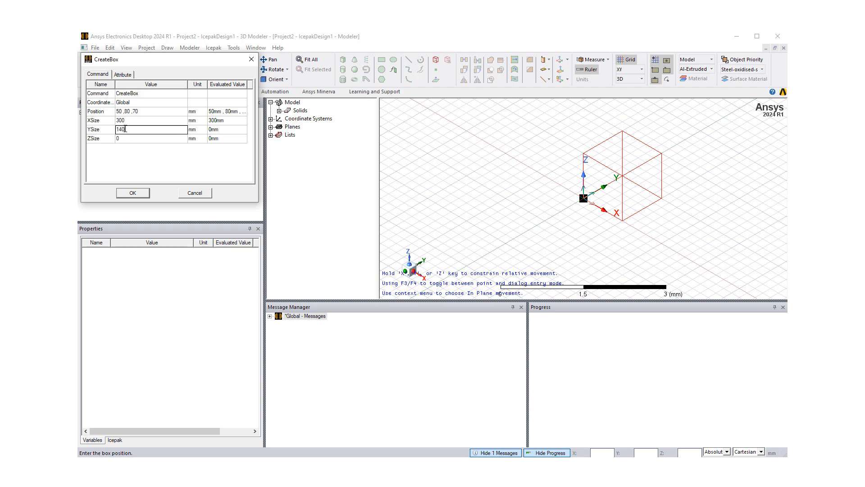
pyautogui.write('0')
pyautogui.click(122, 140)
pyautogui.write('60')
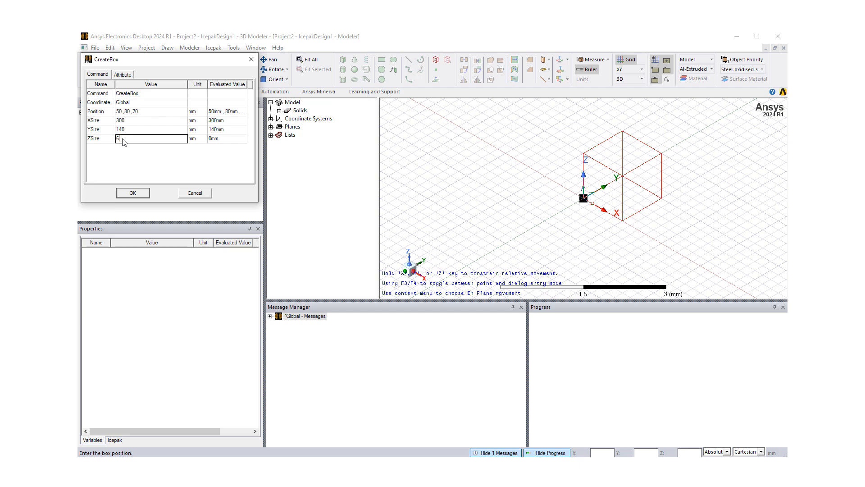
pyautogui.click(133, 193)
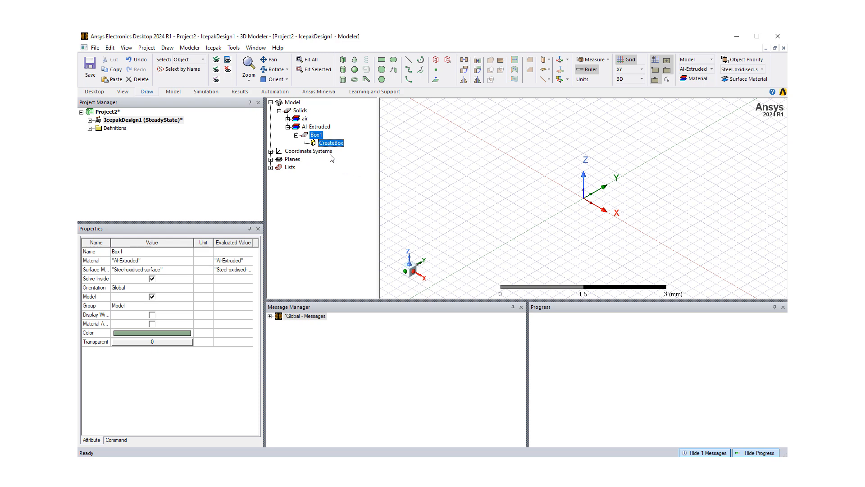
# Review the box's creation parameters and attributes, the Icepak design's contents, and the box inside its air region
pyautogui.click(330, 153)
pyautogui.click(327, 143)
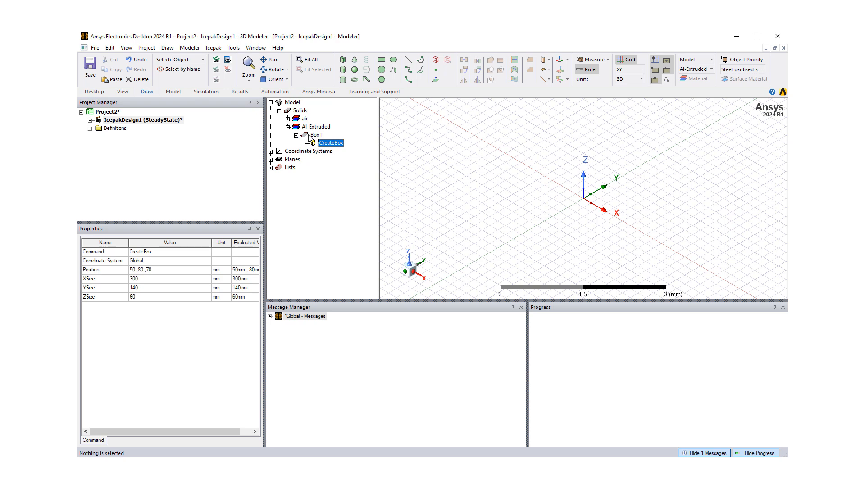
pyautogui.click(314, 135)
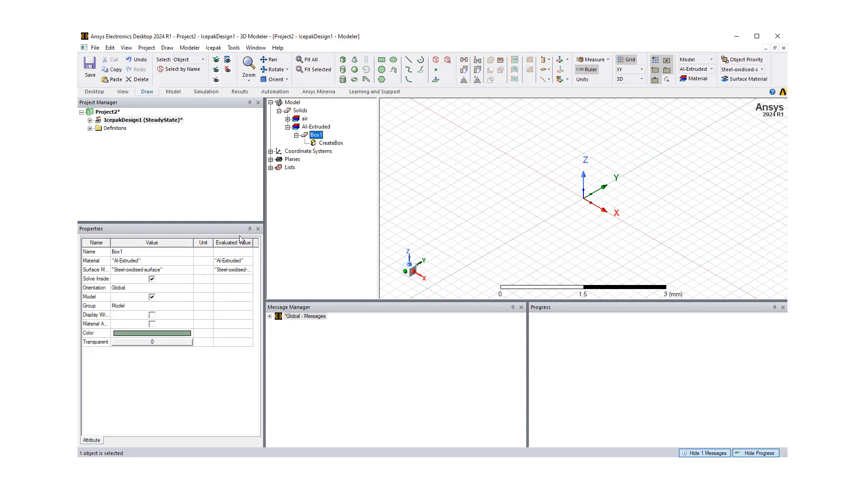
pyautogui.click(90, 121)
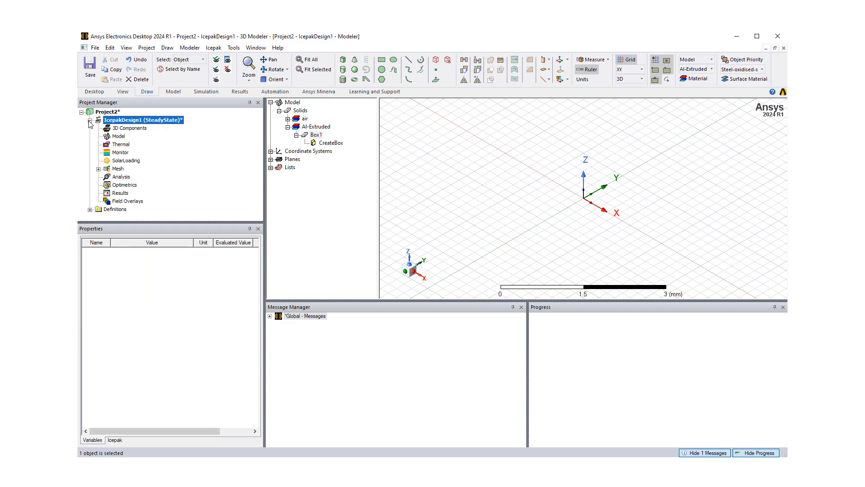
pyautogui.scroll(5, 580, 212)
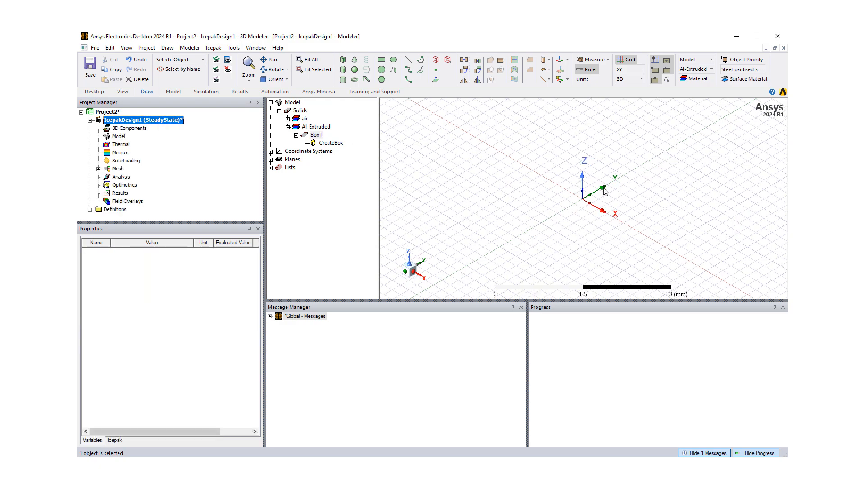
pyautogui.scroll(-10, 593, 175)
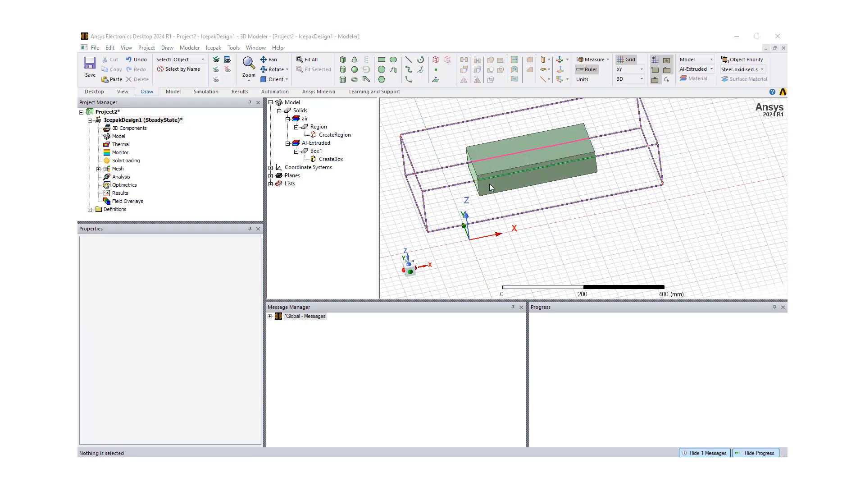
pyautogui.moveTo(489, 183)
pyautogui.keyDown('alt'); pyautogui.mouseDown()
pyautogui.moveTo(471, 187)
pyautogui.moveTo(451, 244)
pyautogui.mouseUp(); pyautogui.keyUp('alt')
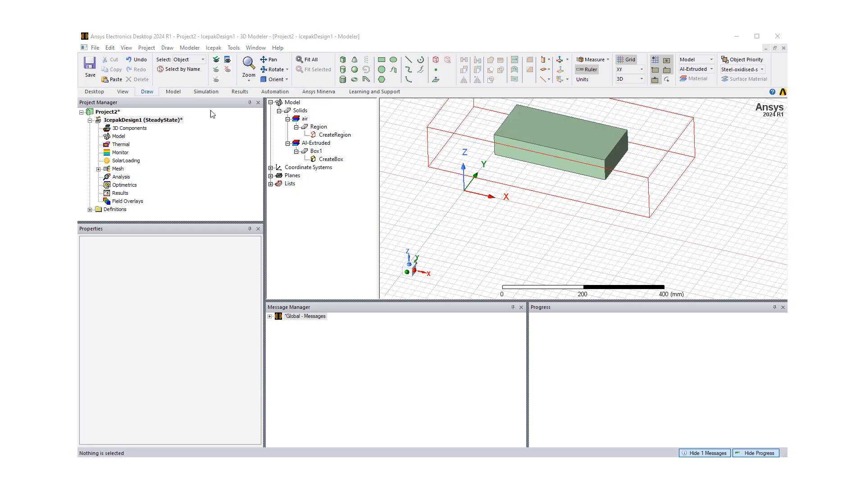
# Begin a cylinder with its center position at 100, 0, 100 mm and its axis set to Y
pyautogui.click(343, 70)
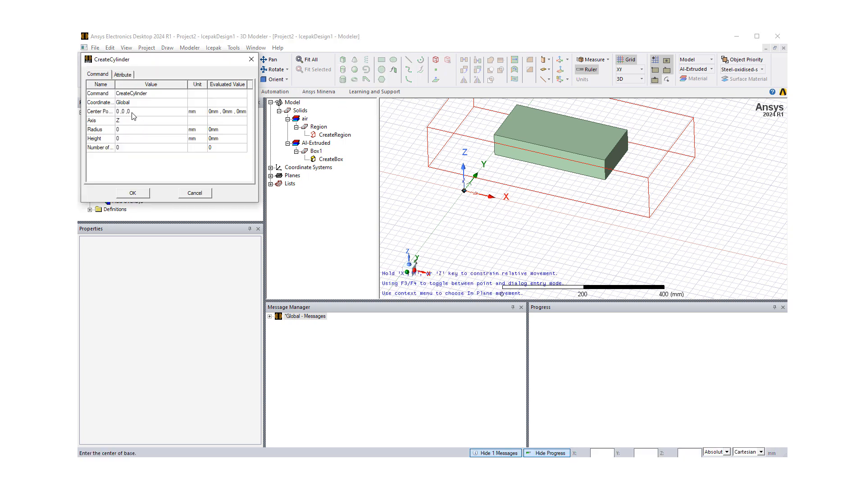
pyautogui.click(135, 113)
pyautogui.doubleClick(135, 113)
pyautogui.write('100,0,100')
pyautogui.click(185, 121)
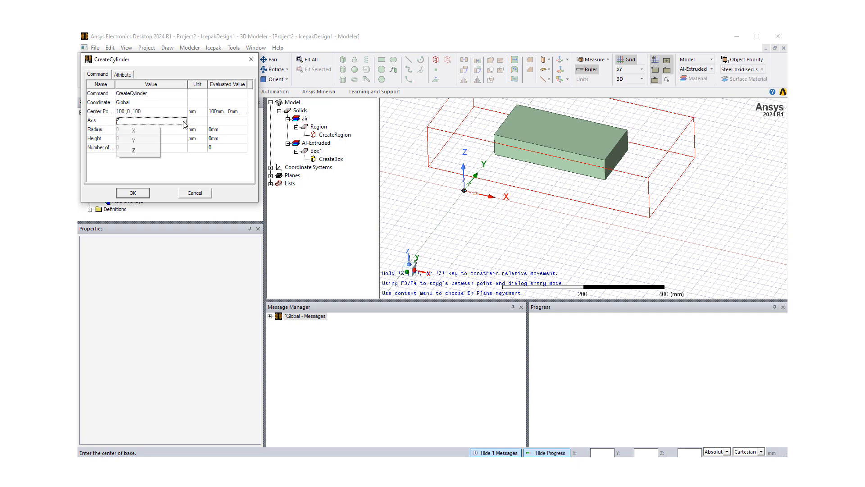
pyautogui.click(137, 140)
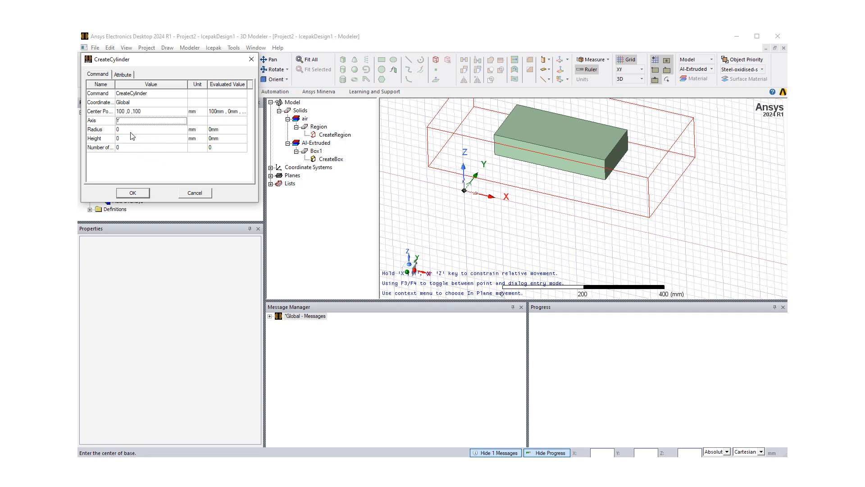
# Give the cylinder a radius of 15 mm and a height of 90 mm and create it
pyautogui.click(127, 131)
pyautogui.moveTo(125, 130); pyautogui.dragTo(109, 131)
pyautogui.write('15')
pyautogui.click(123, 137)
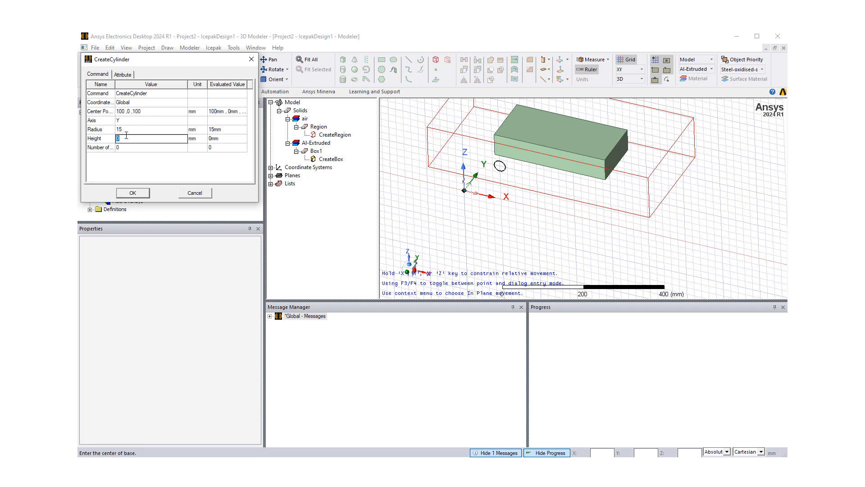
pyautogui.write('90')
pyautogui.click(133, 193)
# Create a second cylinder along Y with center position 300, 0, 100 mm, radius 15 mm and height 90 mm
pyautogui.keyDown('alt'); pyautogui.moveTo(543, 233); pyautogui.dragTo(524, 174); pyautogui.keyUp('alt')
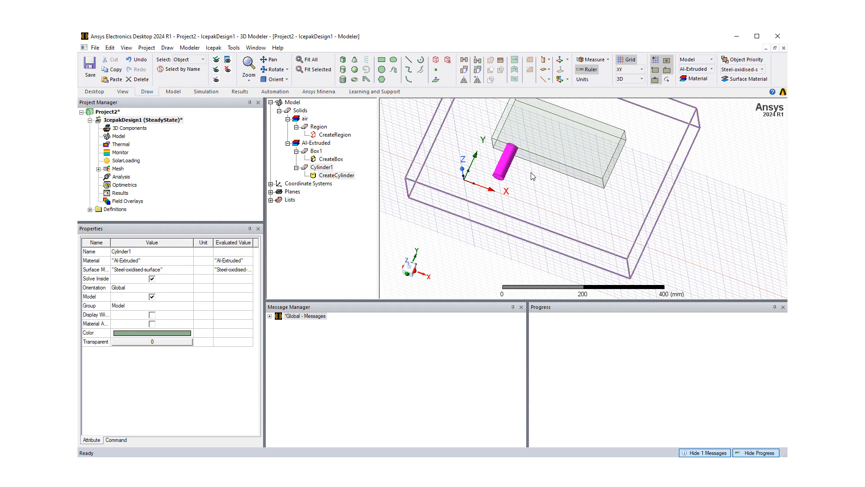
pyautogui.moveTo(546, 171)
pyautogui.keyDown('alt'); pyautogui.mouseDown()
pyautogui.moveTo(544, 154)
pyautogui.moveTo(541, 173)
pyautogui.mouseUp(); pyautogui.keyUp('alt')
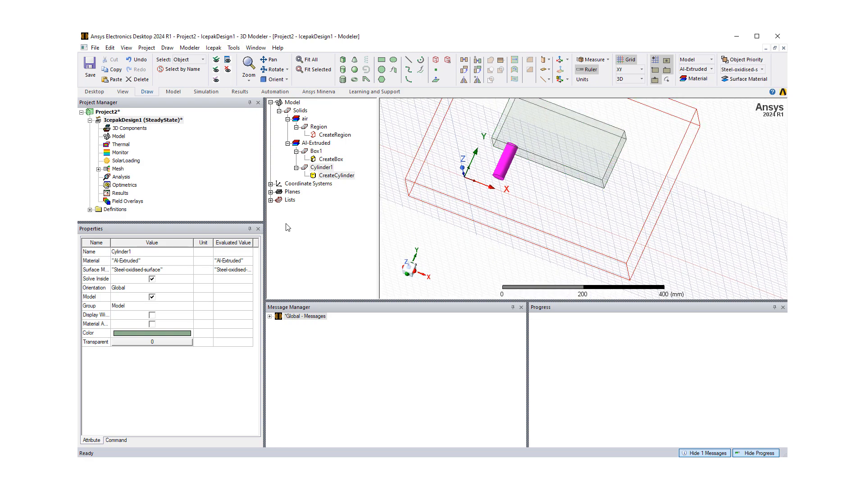
pyautogui.click(342, 69)
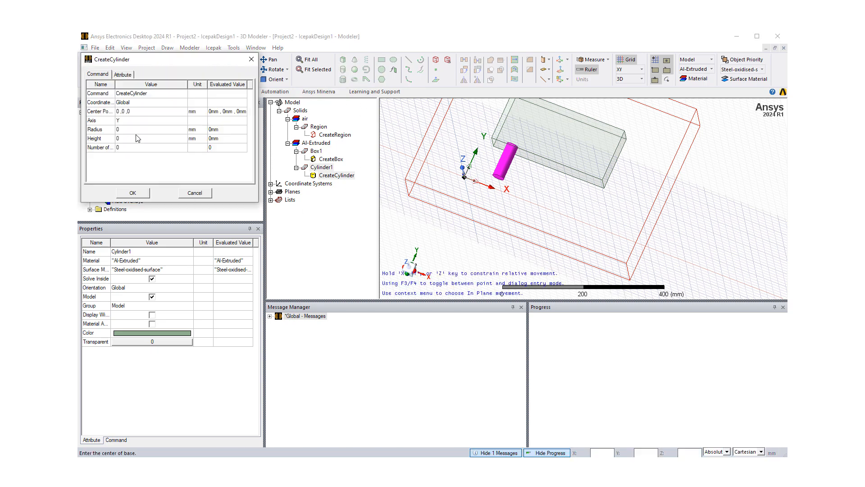
pyautogui.click(136, 112)
pyautogui.write('300')
pyautogui.write(',0,100')
pyautogui.click(123, 131)
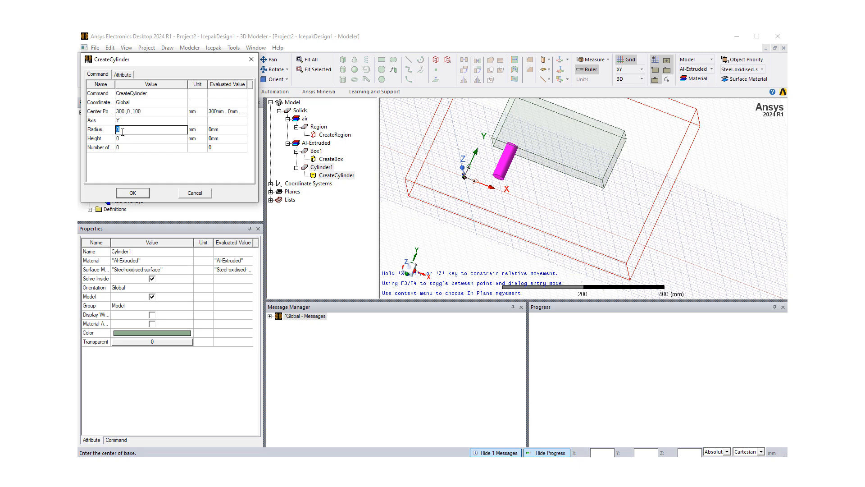
pyautogui.write('15')
pyautogui.click(127, 140)
pyautogui.write('90')
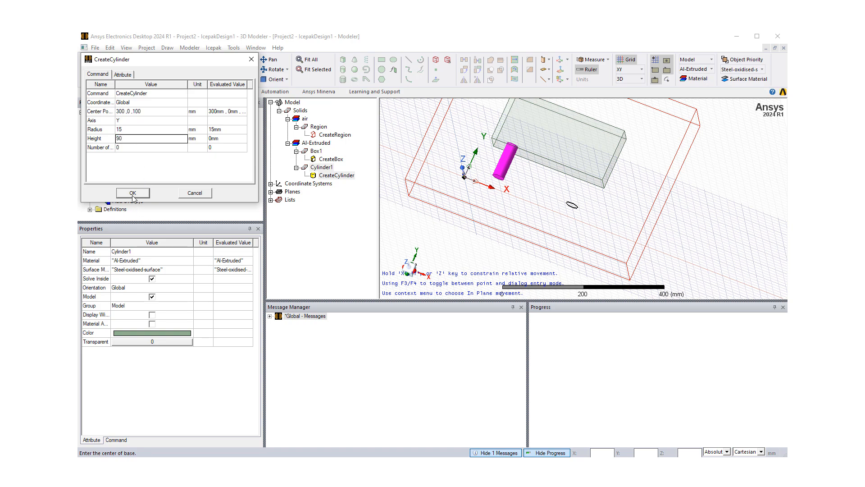
pyautogui.click(133, 193)
# Unite the box and both cylinders into one body and expand the Unite operation to show its parts
pyautogui.moveTo(532, 193)
pyautogui.mouseDown(button='middle')
pyautogui.moveTo(545, 209)
pyautogui.moveTo(525, 205)
pyautogui.moveTo(532, 198)
pyautogui.mouseUp(button='middle')
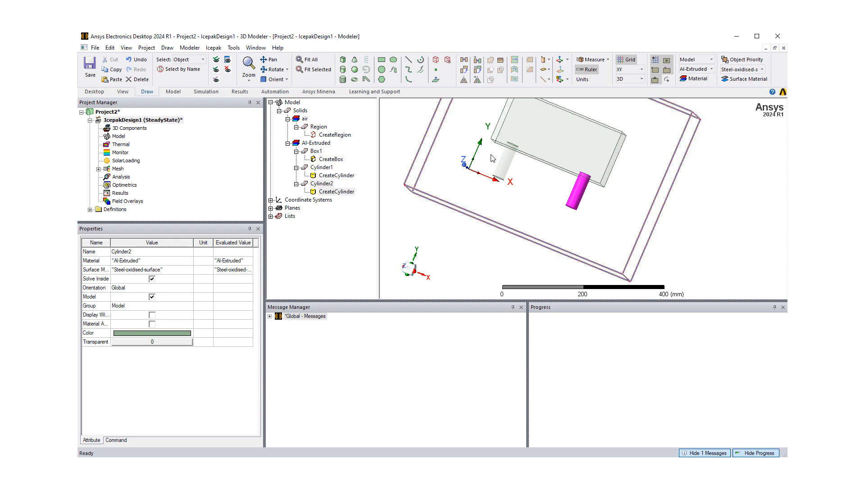
pyautogui.scroll(-3, 515, 174)
pyautogui.scroll(-1, 515, 175)
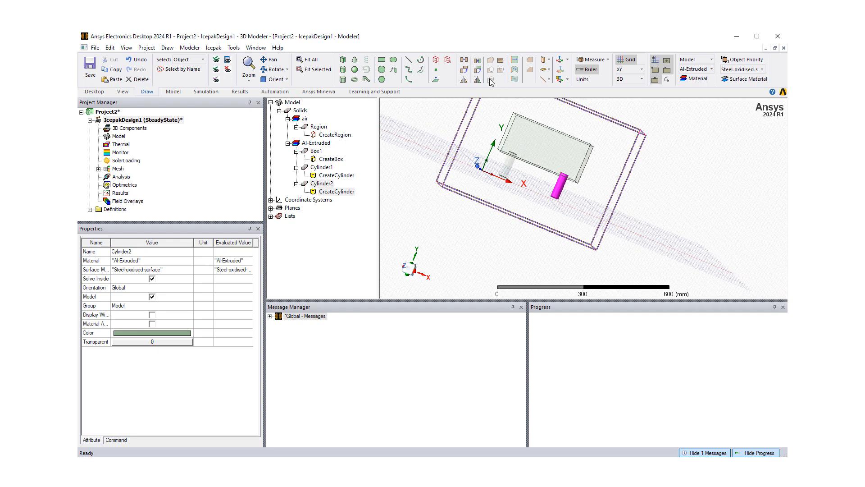
pyautogui.click(319, 153)
pyautogui.keyDown('ctrl'); pyautogui.click(324, 168); pyautogui.keyUp('ctrl')
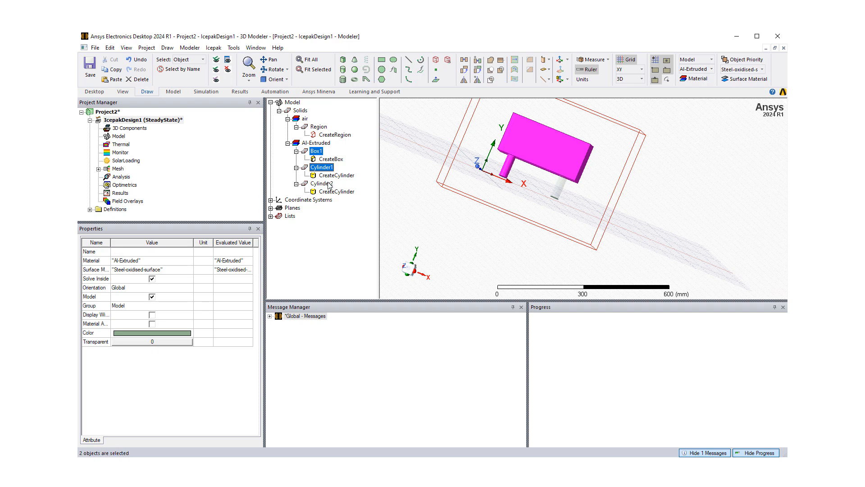
pyautogui.keyDown('ctrl'); pyautogui.click(324, 184); pyautogui.keyUp('ctrl')
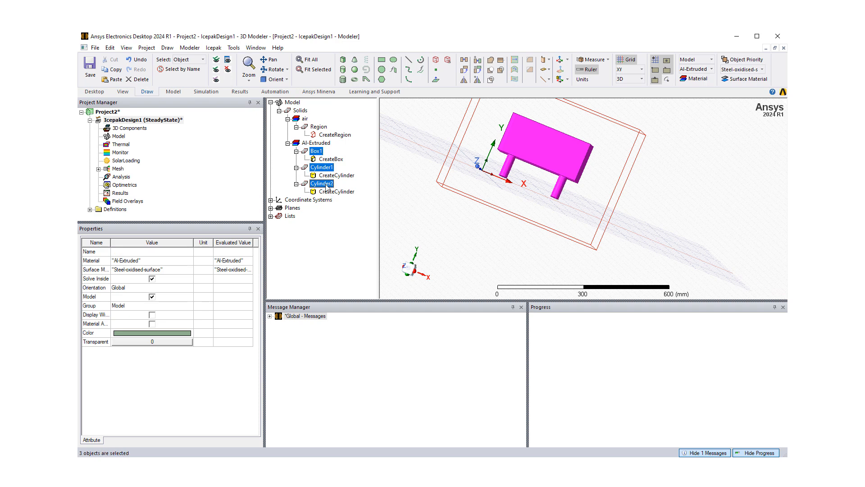
pyautogui.click(490, 61)
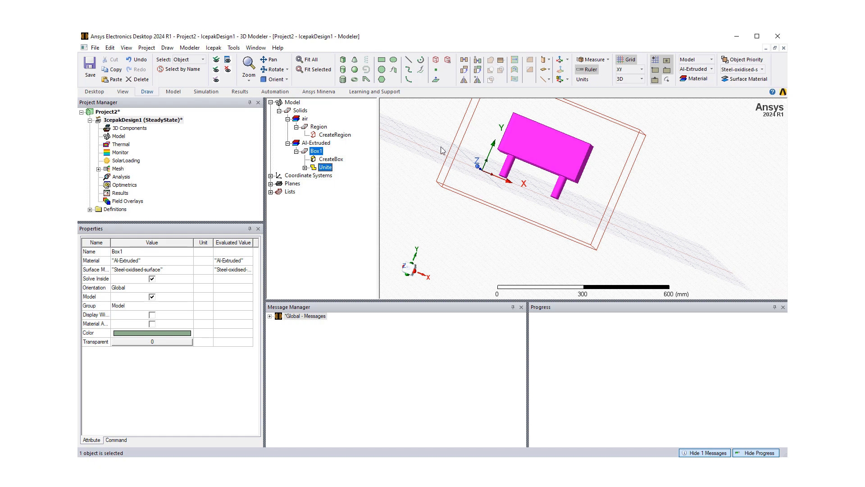
pyautogui.click(305, 167)
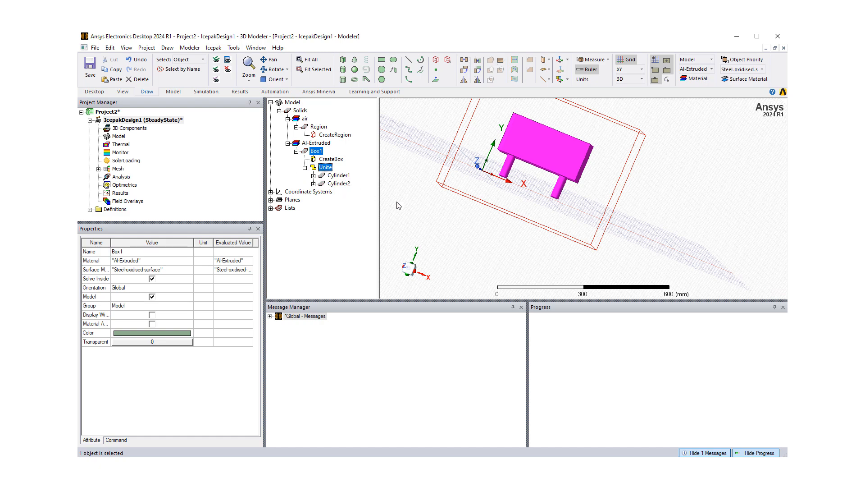
pyautogui.keyDown('alt'); pyautogui.moveTo(400, 206); pyautogui.dragTo(505, 115); pyautogui.keyUp('alt')
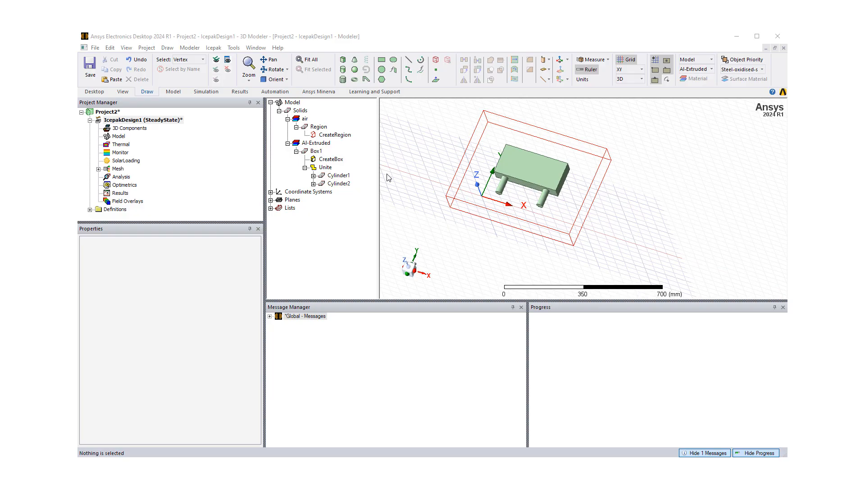
# Rename the united body of the box and two cylinders as ColdPlate
pyautogui.rightClick(317, 151)
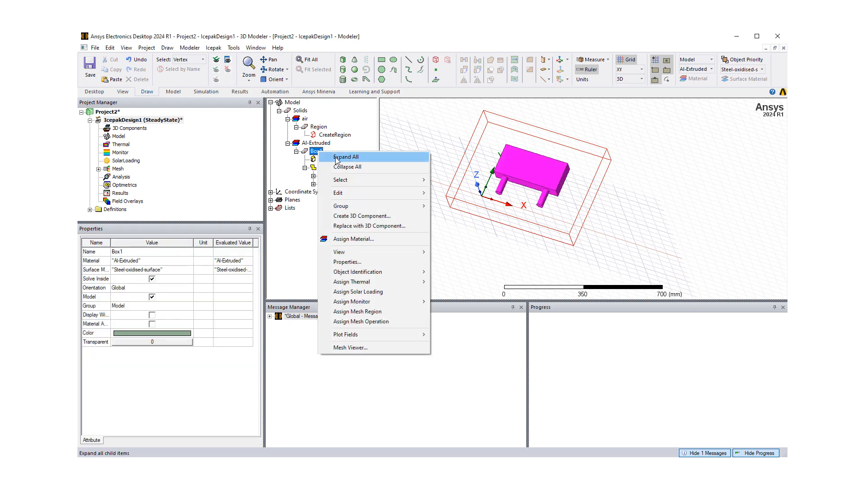
pyautogui.click(363, 263)
pyautogui.click(349, 199)
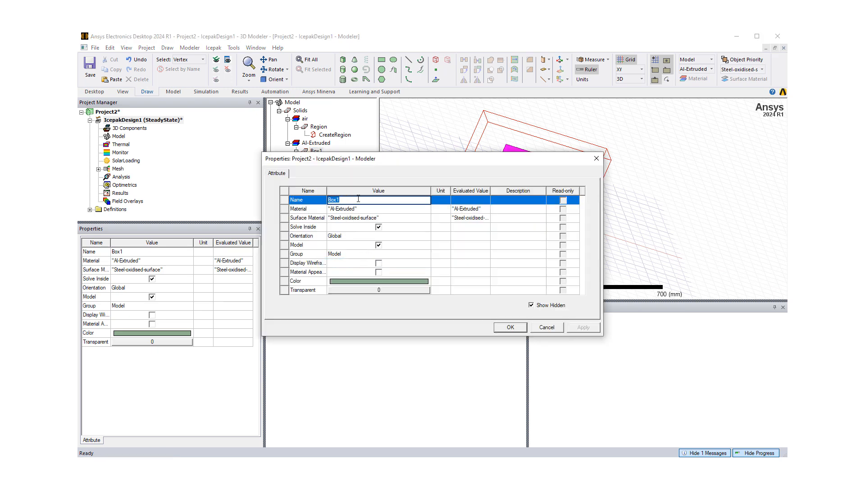
pyautogui.write('ColdPlate')
pyautogui.click(511, 327)
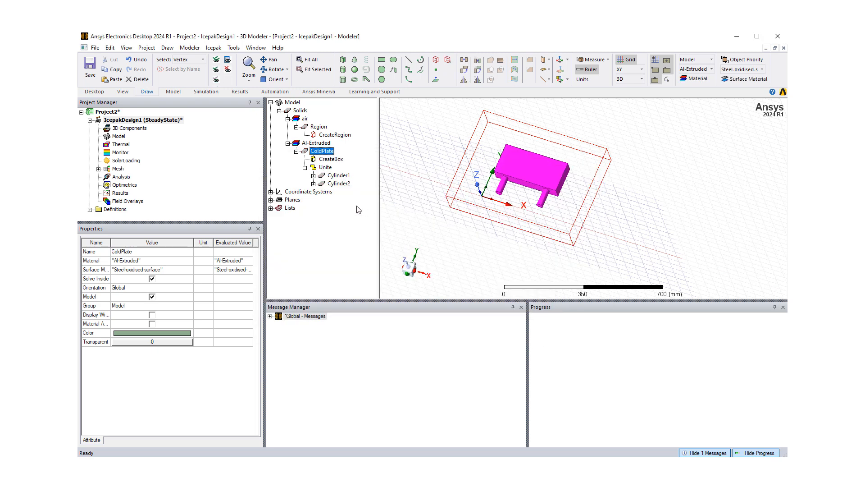
# Hide the ColdPlate body in the active view
pyautogui.rightClick(326, 152)
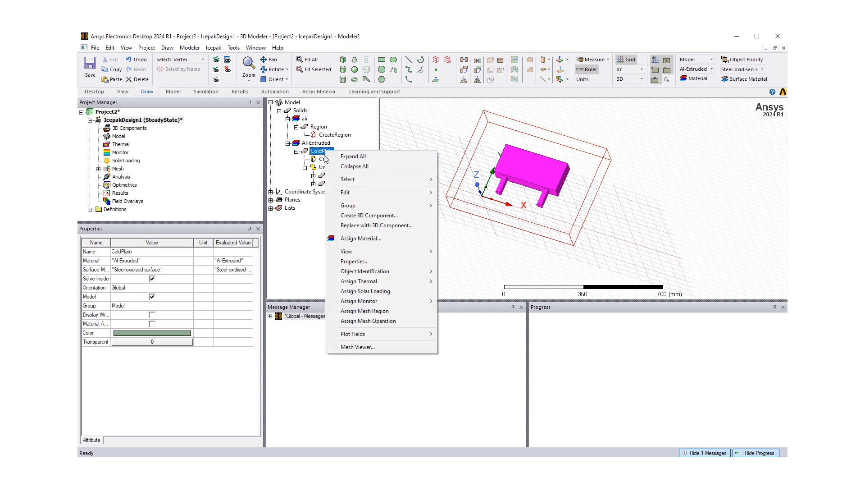
pyautogui.moveTo(383, 252)
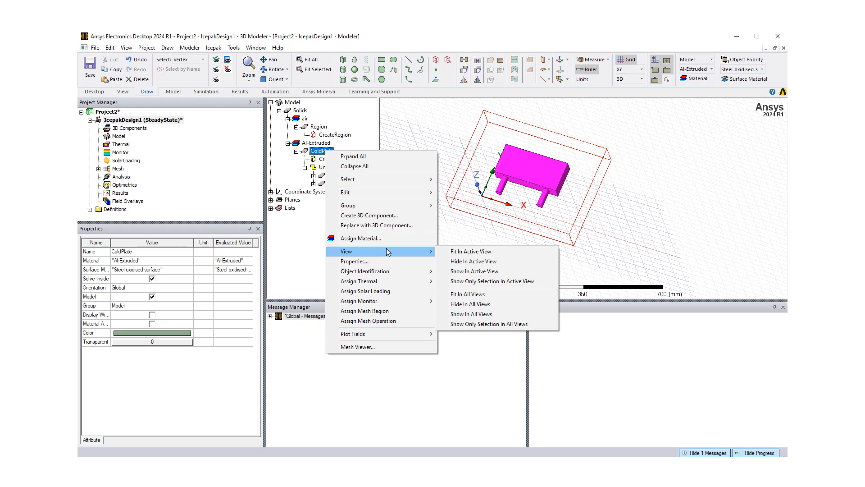
pyautogui.click(461, 262)
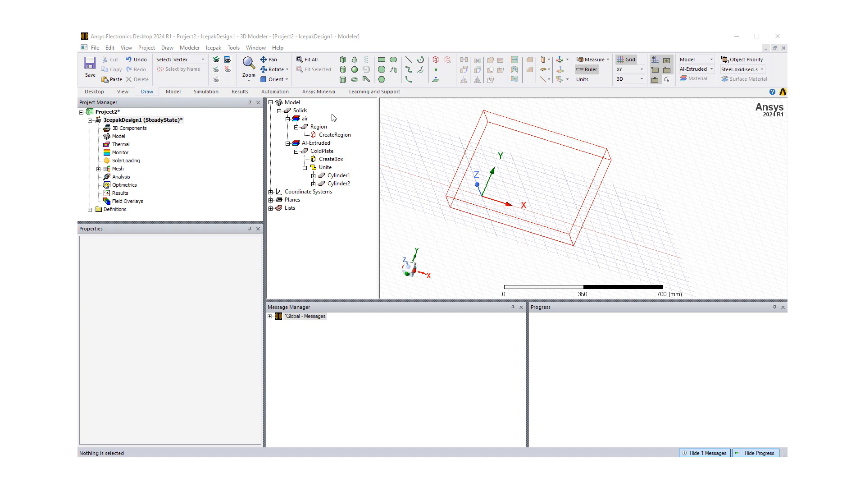
# Create a box at position 60, 90, 80 mm with an X size of 280 mm, Y size of 120 mm and Z size of 40 mm
pyautogui.click(344, 63)
pyautogui.press('F4')
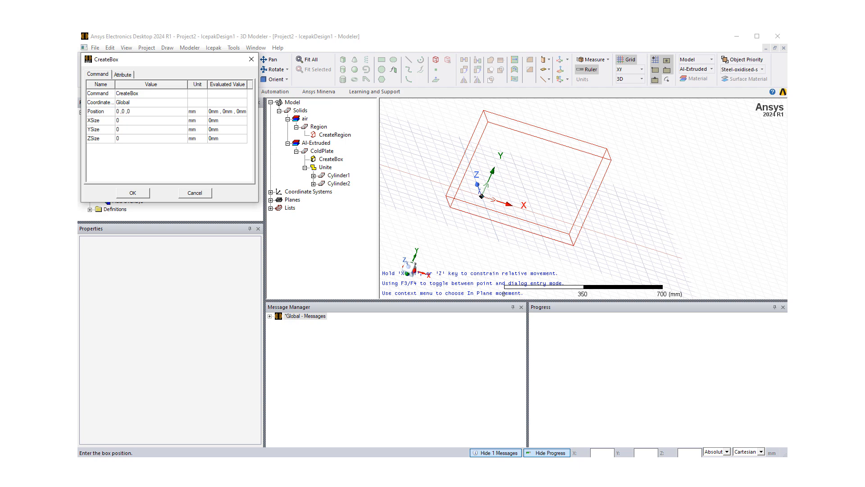
pyautogui.click(131, 111)
pyautogui.write('60 ,90 ,80')
pyautogui.click(128, 120)
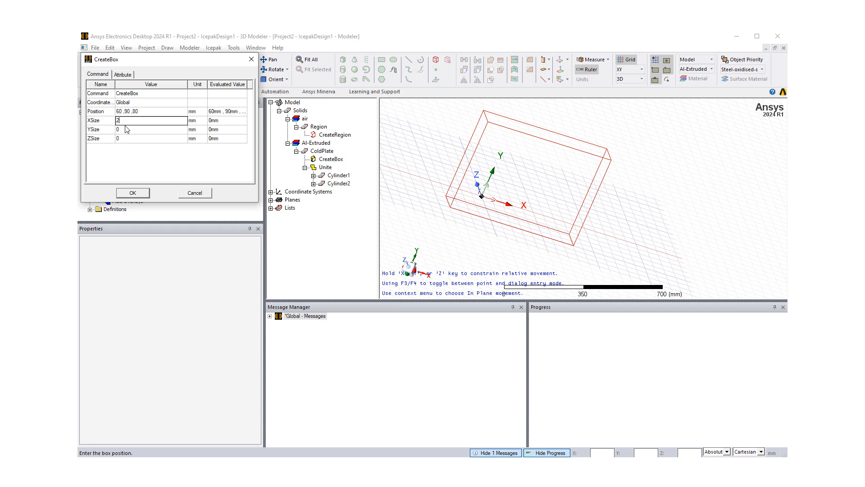
pyautogui.click(132, 129)
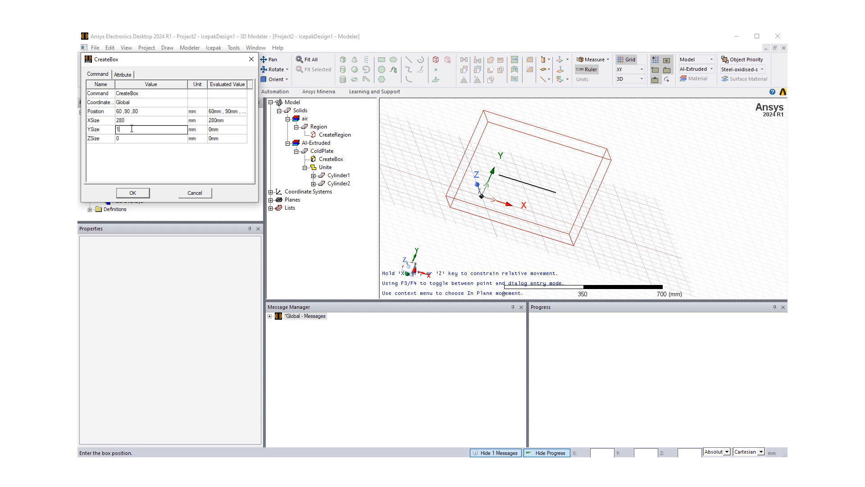
pyautogui.write('120')
pyautogui.click(126, 138)
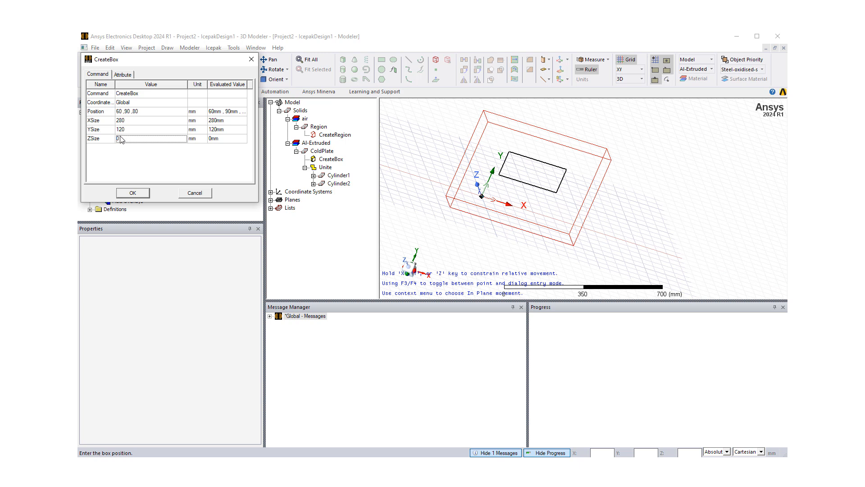
pyautogui.click(121, 142)
pyautogui.write('40')
pyautogui.click(133, 193)
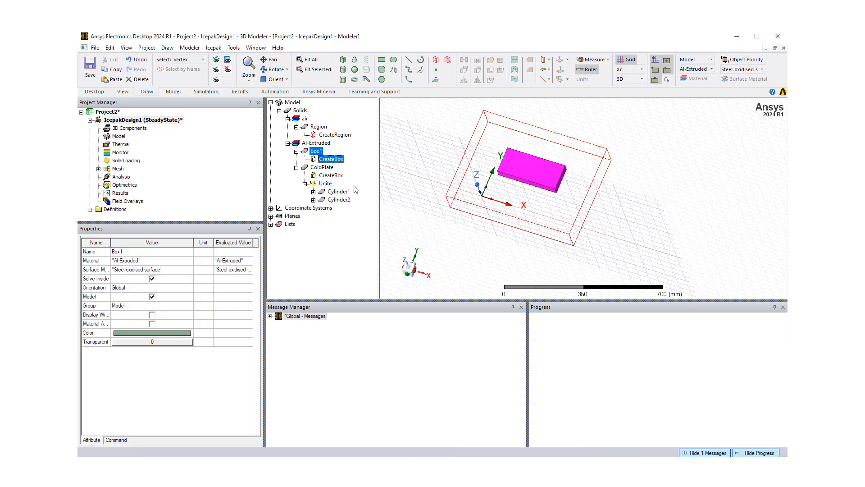
# Compare the new inner box with ColdPlate by highlighting each body and its creation command in turn
pyautogui.click(324, 185)
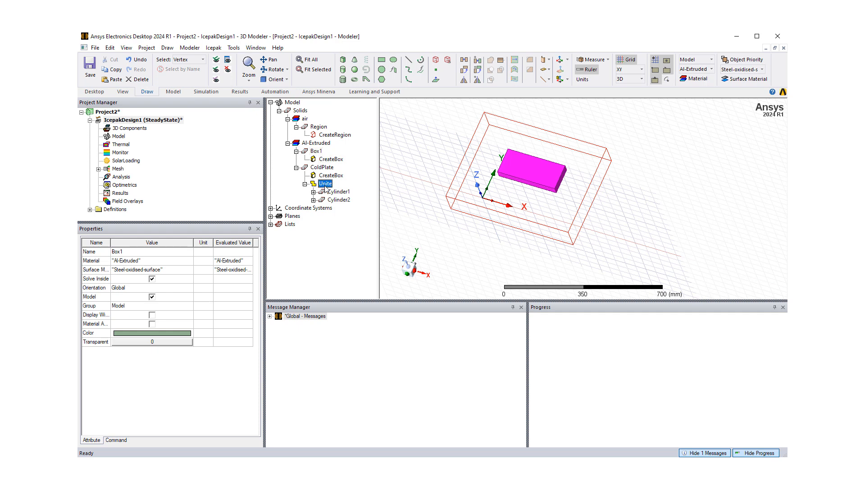
pyautogui.click(326, 176)
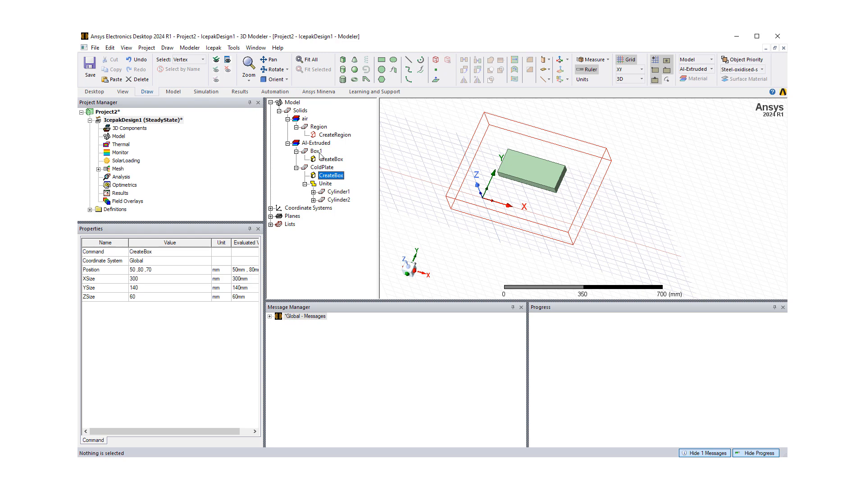
pyautogui.click(317, 152)
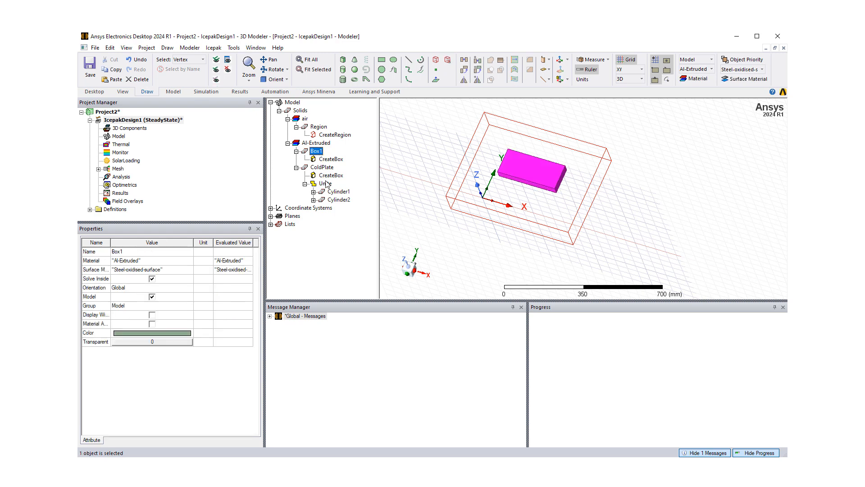
pyautogui.click(322, 168)
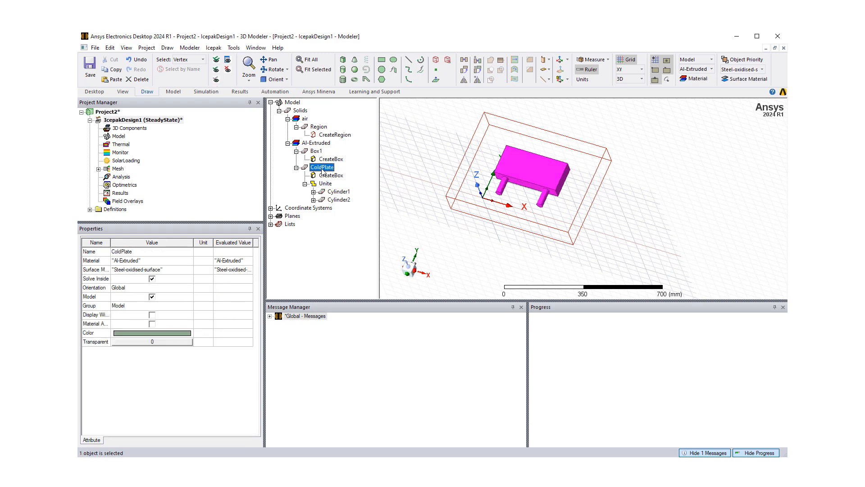
pyautogui.click(317, 153)
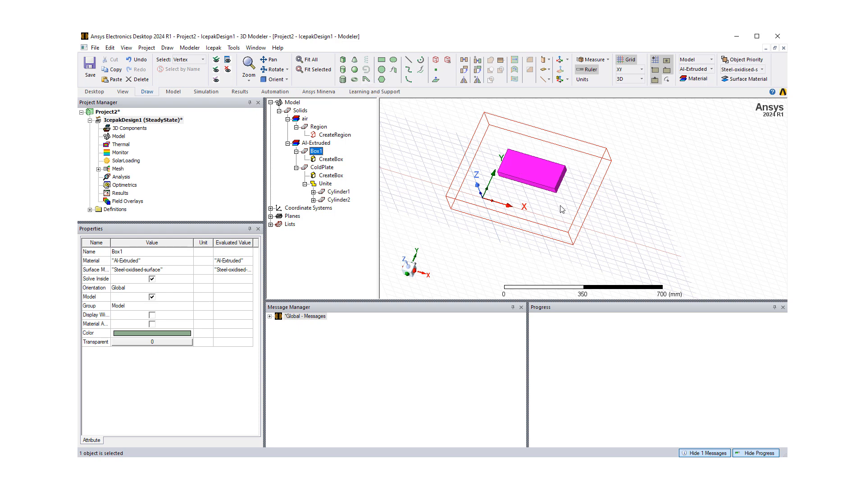
# Create a cylinder along Y with center position 100, 0, 100 mm, radius 10 mm and height 90 mm
pyautogui.click(343, 70)
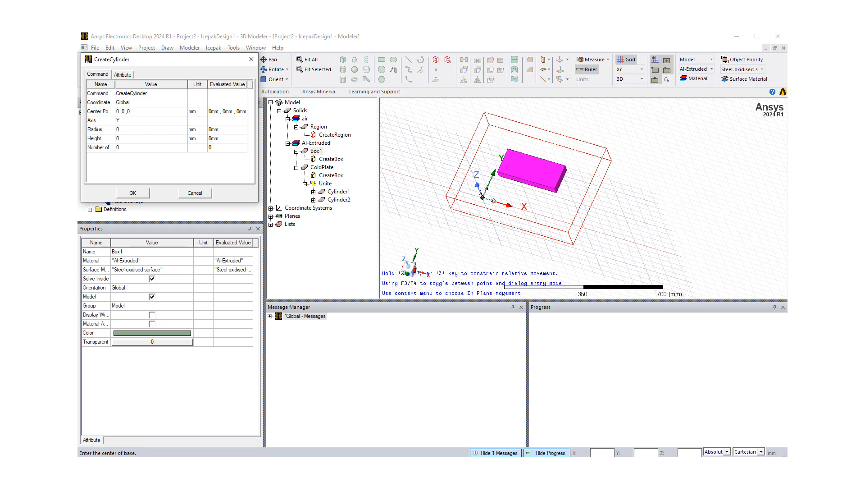
pyautogui.click(128, 111)
pyautogui.write('100,0,100')
pyautogui.click(123, 131)
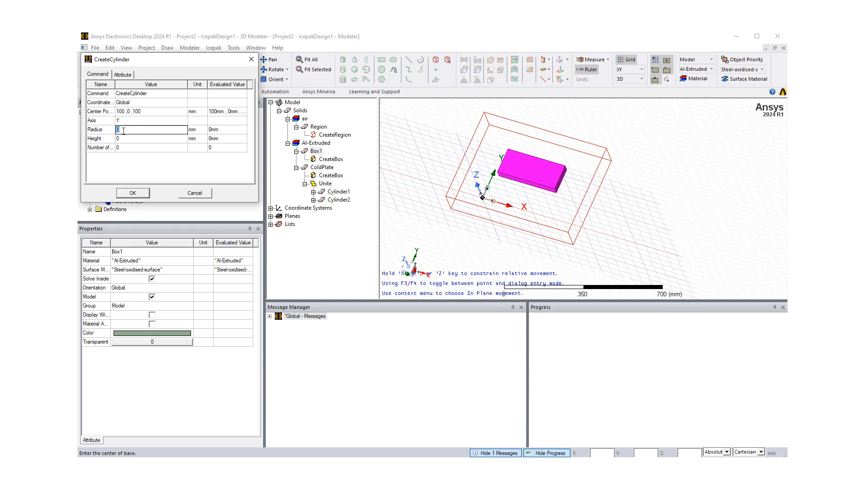
pyautogui.click(125, 140)
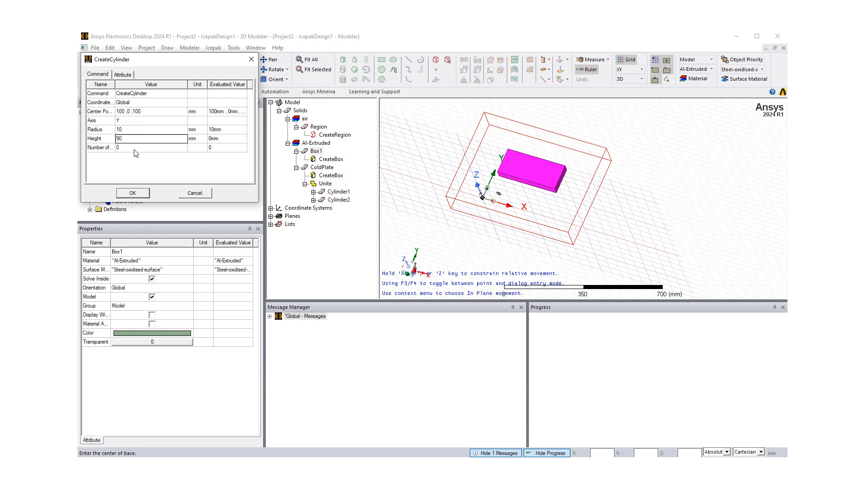
pyautogui.click(134, 193)
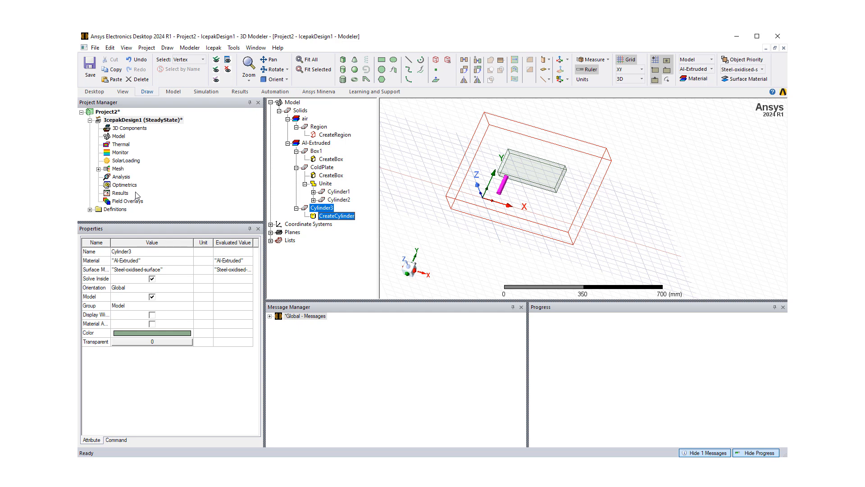
# Create another cylinder along Y with center position 300, 0, 100 mm, radius 10 mm and height 90 mm
pyautogui.click(343, 70)
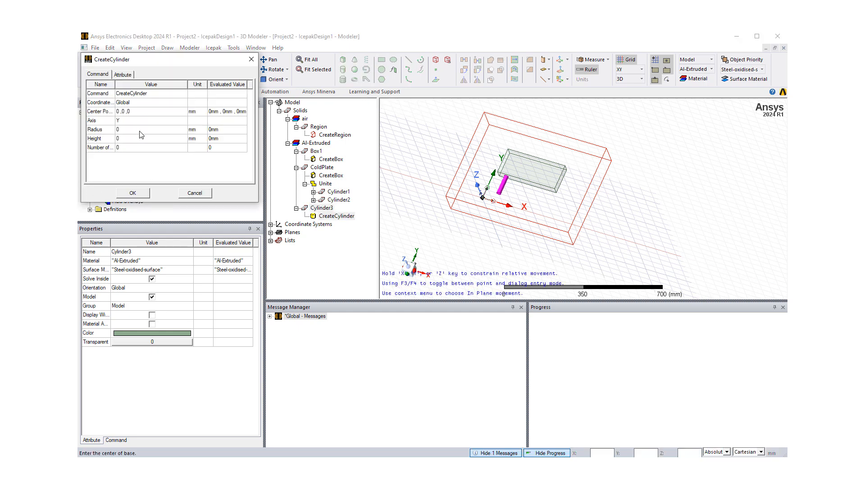
pyautogui.click(125, 112)
pyautogui.write('300 ,0 ,100')
pyautogui.click(127, 130)
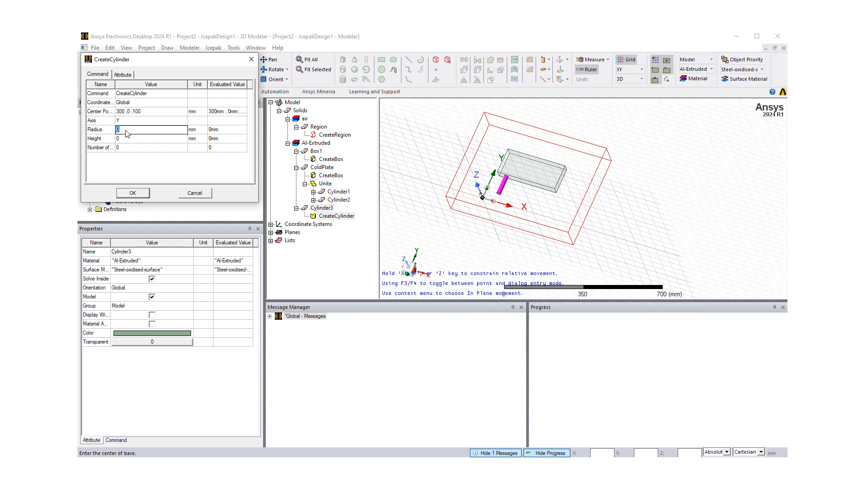
pyautogui.write('110')
pyautogui.press('BackSpace')
pyautogui.press('BackSpace')
pyautogui.write('0')
pyautogui.click(124, 139)
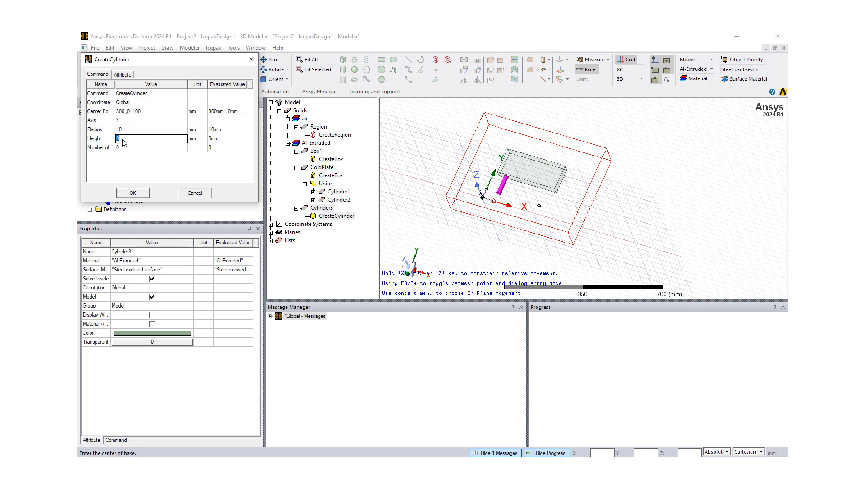
pyautogui.write('90')
pyautogui.click(135, 194)
pyautogui.click(133, 193)
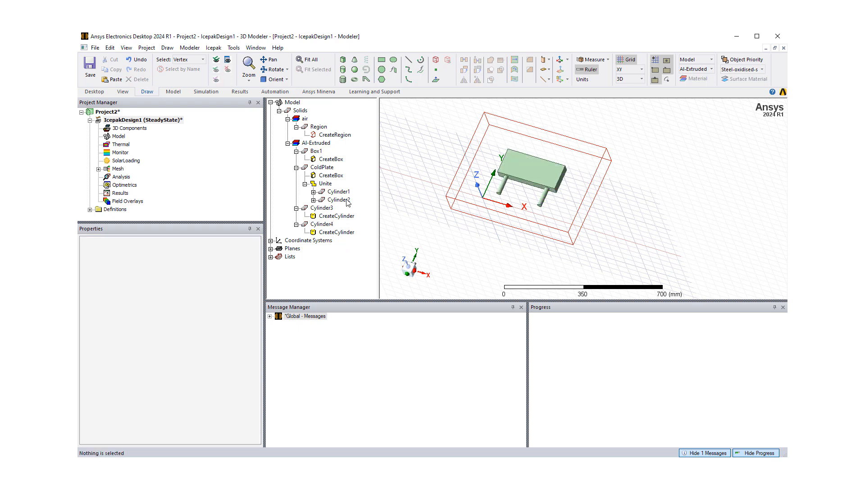
# Unite the inner box with the two 10 mm radius cylinders into one body
pyautogui.click(316, 152)
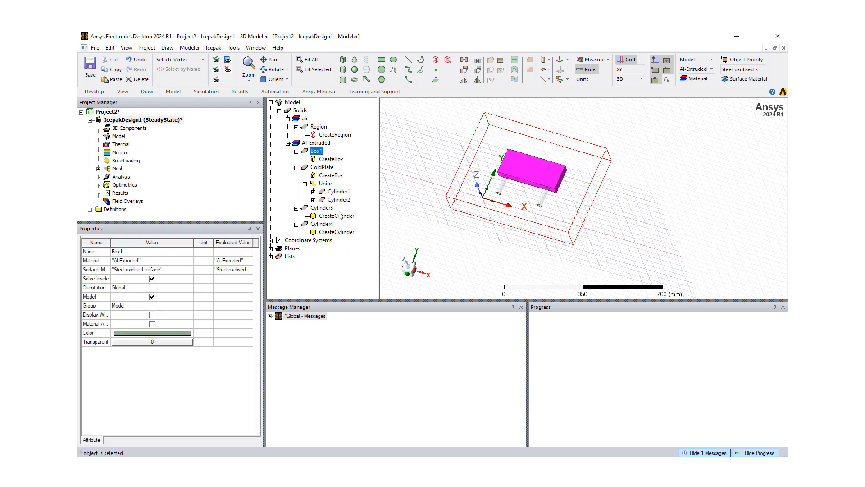
pyautogui.keyDown('ctrl'); pyautogui.click(322, 208); pyautogui.keyUp('ctrl')
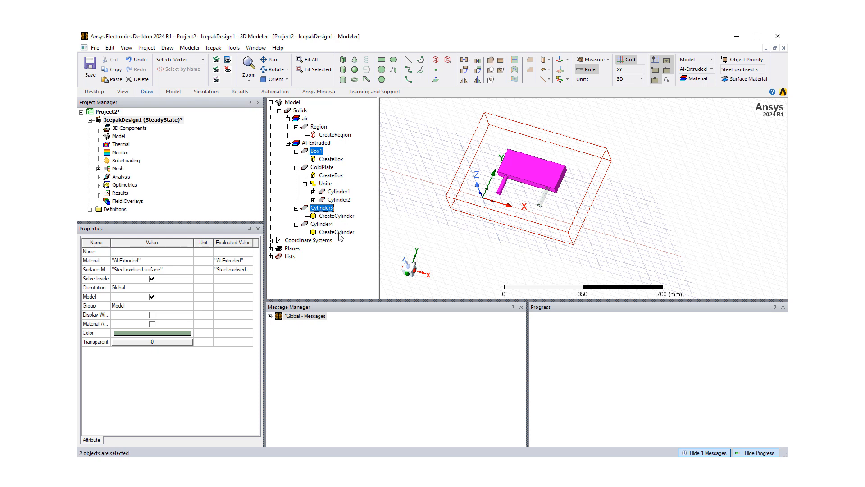
pyautogui.keyDown('ctrl'); pyautogui.click(325, 225); pyautogui.keyUp('ctrl')
pyautogui.click(491, 63)
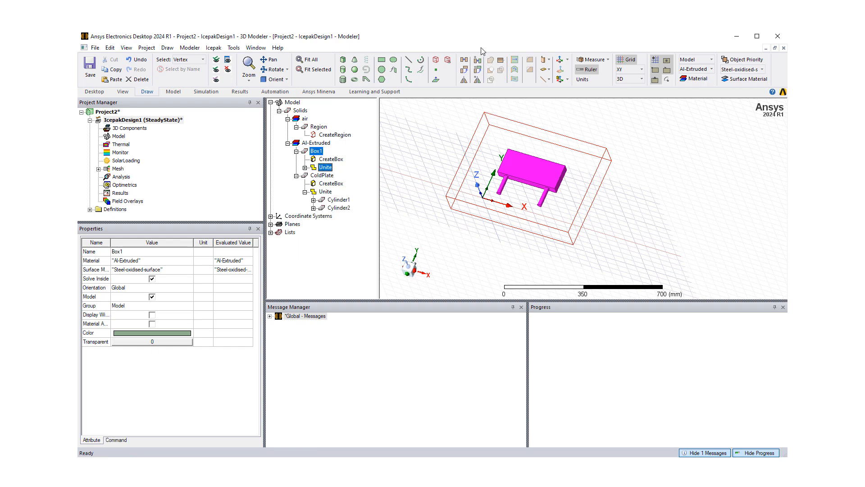
pyautogui.rightClick(315, 153)
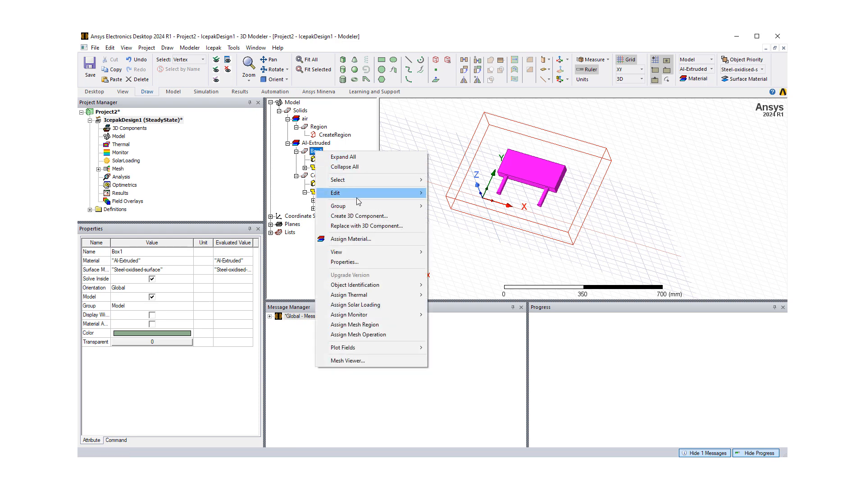
pyautogui.moveTo(358, 201)
pyautogui.click(455, 226)
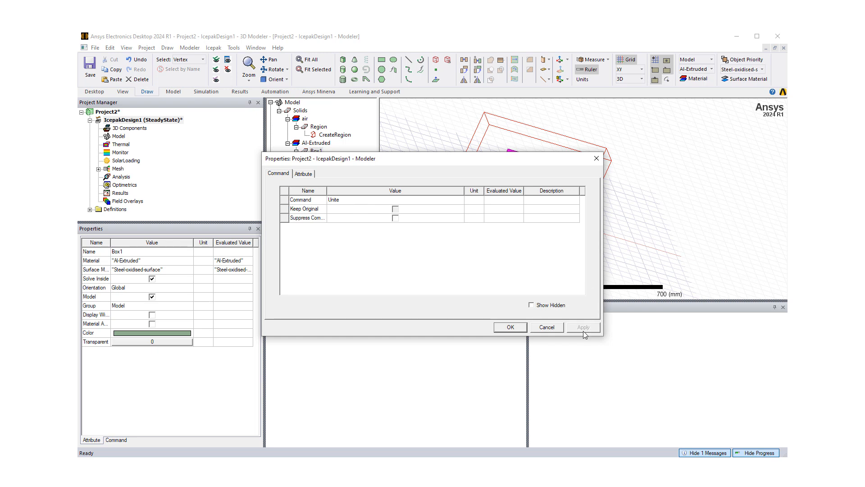
pyautogui.click(551, 328)
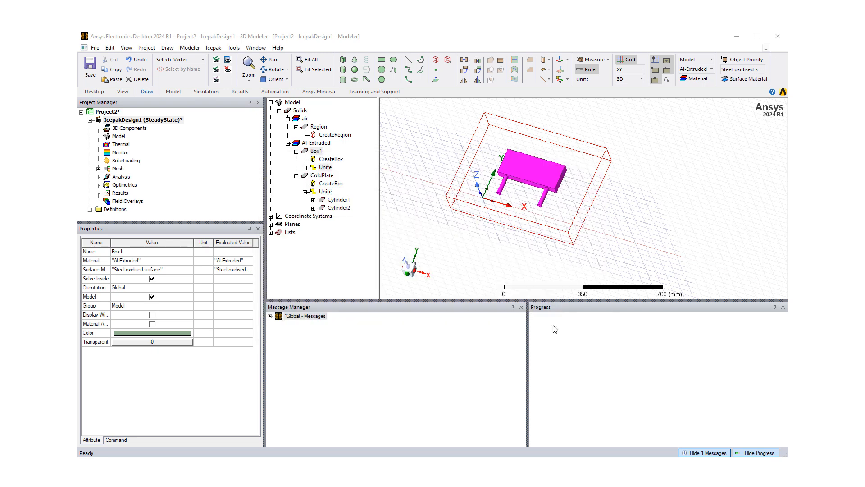
# Rename the united inner body as Water
pyautogui.click(317, 152)
pyautogui.rightClick(316, 152)
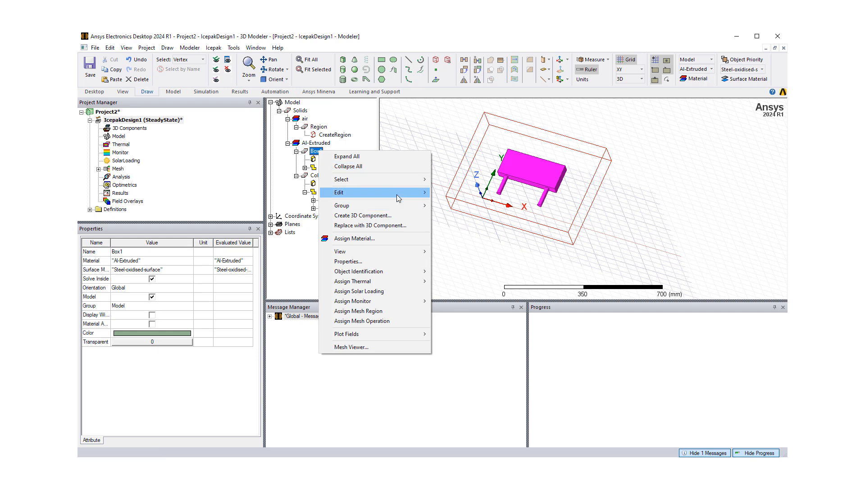
pyautogui.moveTo(396, 194)
pyautogui.click(459, 226)
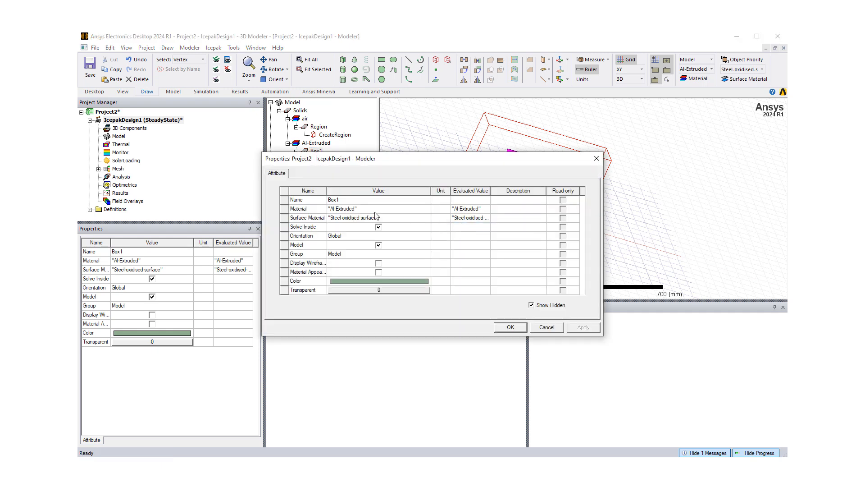
pyautogui.click(347, 199)
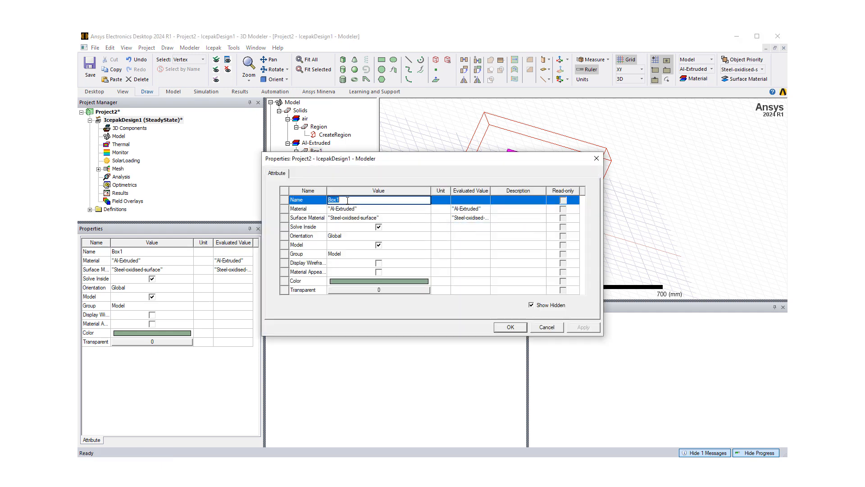
pyautogui.write('Water')
pyautogui.click(508, 327)
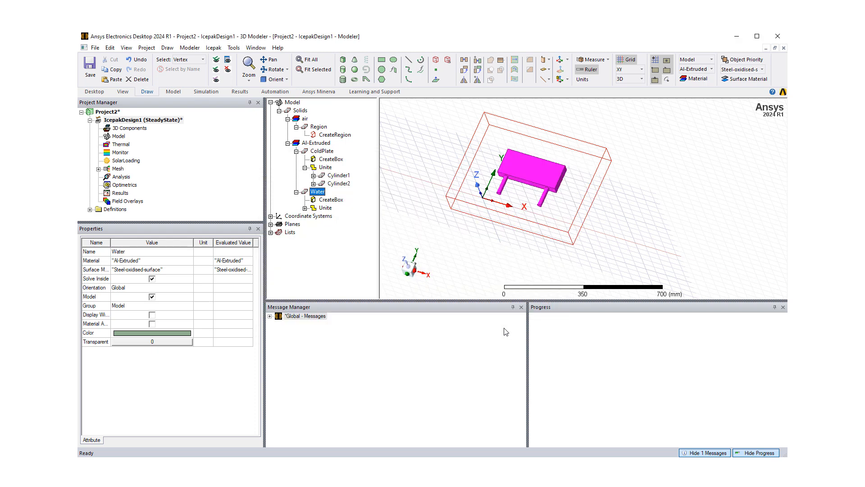
pyautogui.doubleClick(318, 193)
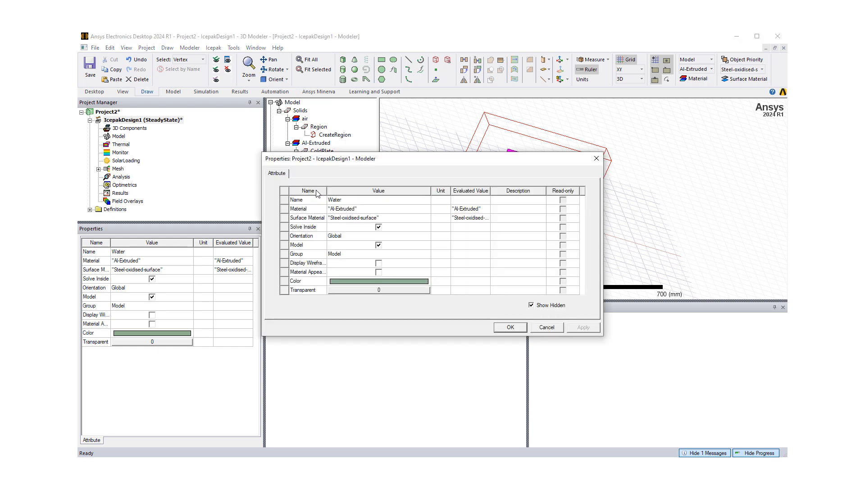
pyautogui.click(340, 209)
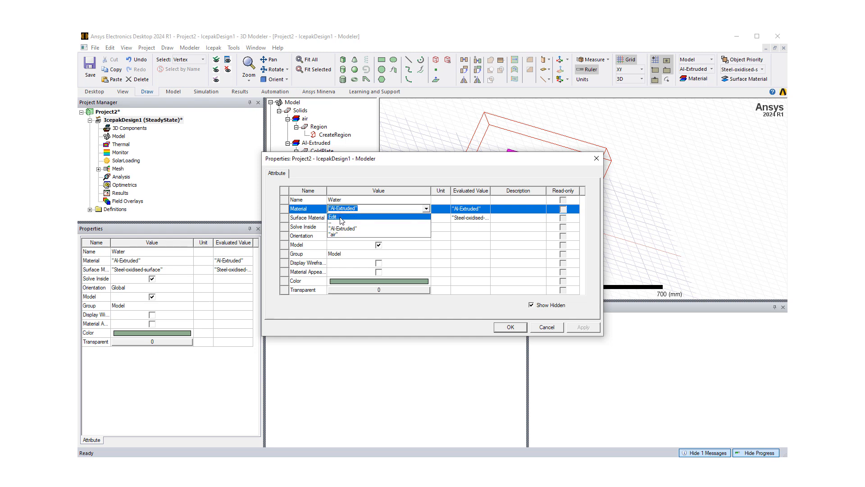
pyautogui.click(343, 218)
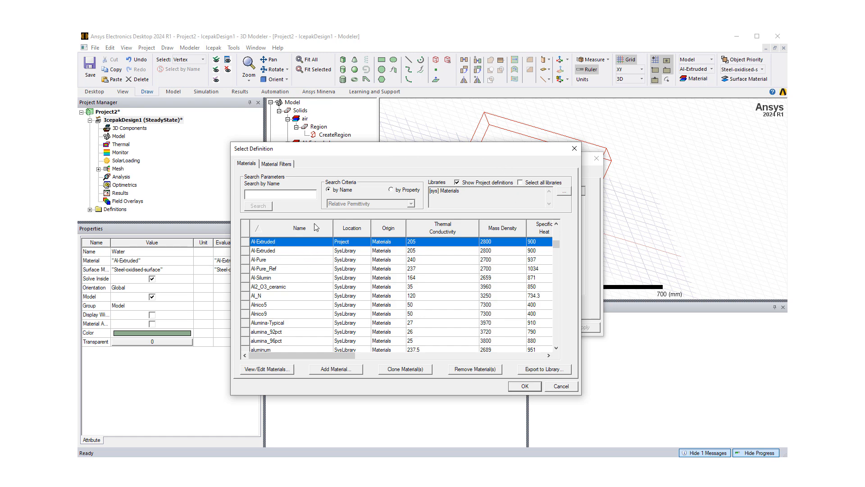
pyautogui.click(266, 196)
pyautogui.write('water')
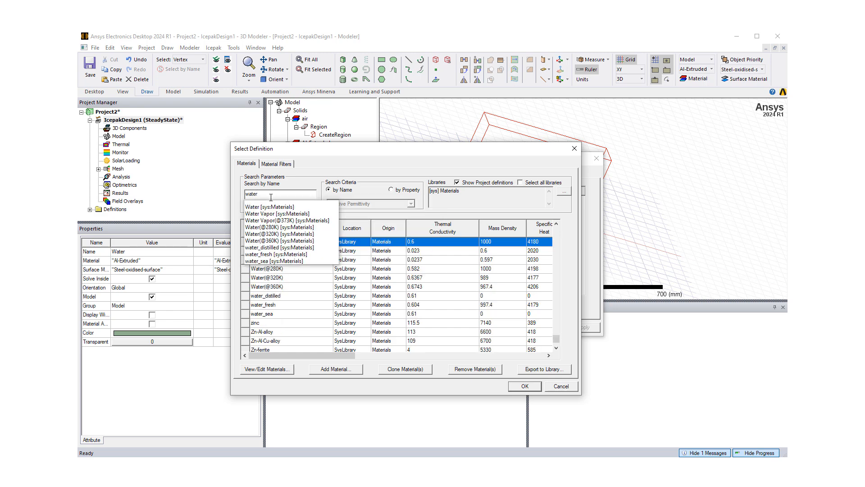
pyautogui.click(274, 227)
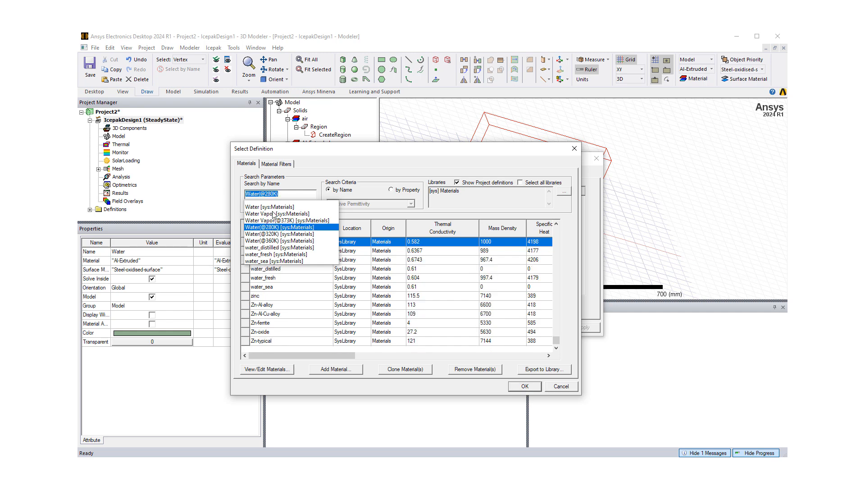
pyautogui.click(522, 388)
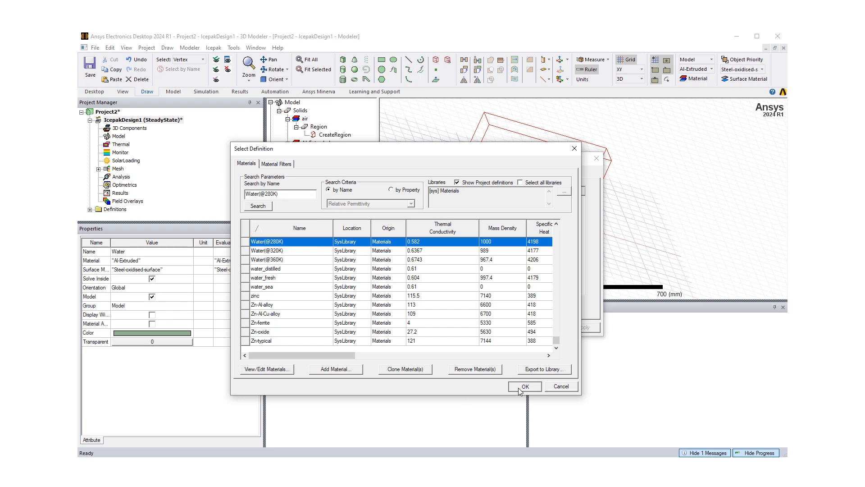
pyautogui.click(522, 387)
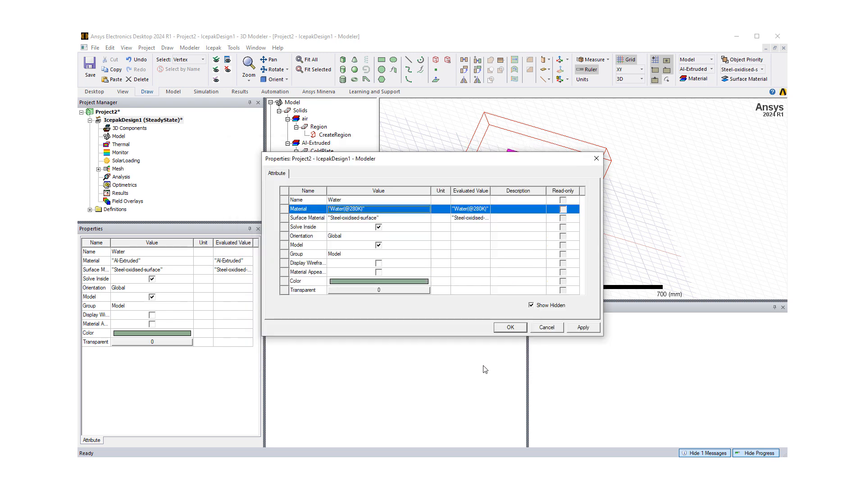
pyautogui.click(581, 328)
pyautogui.click(518, 328)
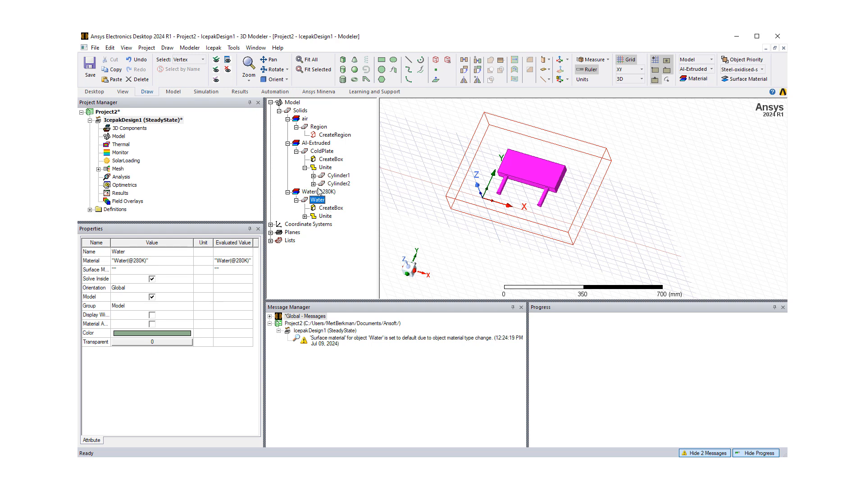
# Examine the Region, ColdPlate and Water bodies one after another to review their extents and assigned materials
pyautogui.click(305, 118)
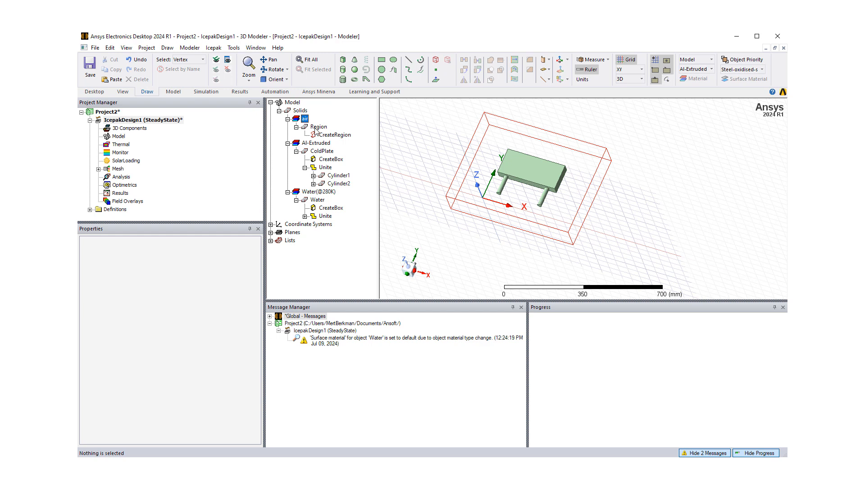
pyautogui.click(319, 127)
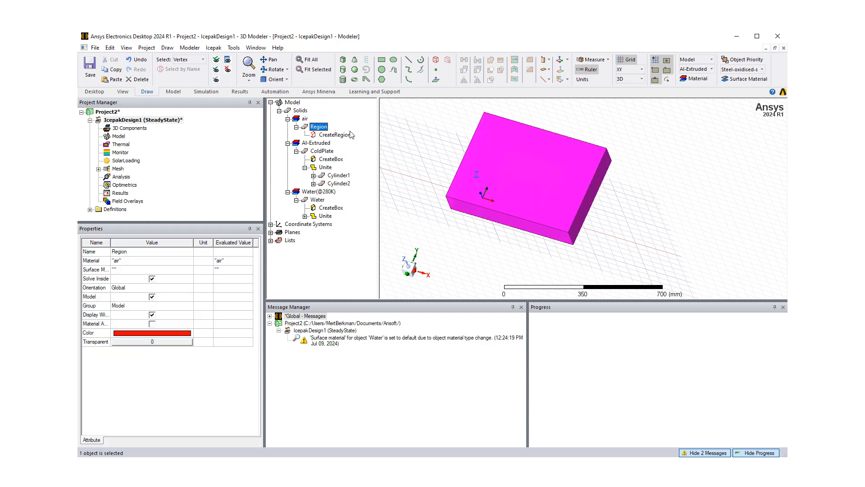
pyautogui.click(320, 151)
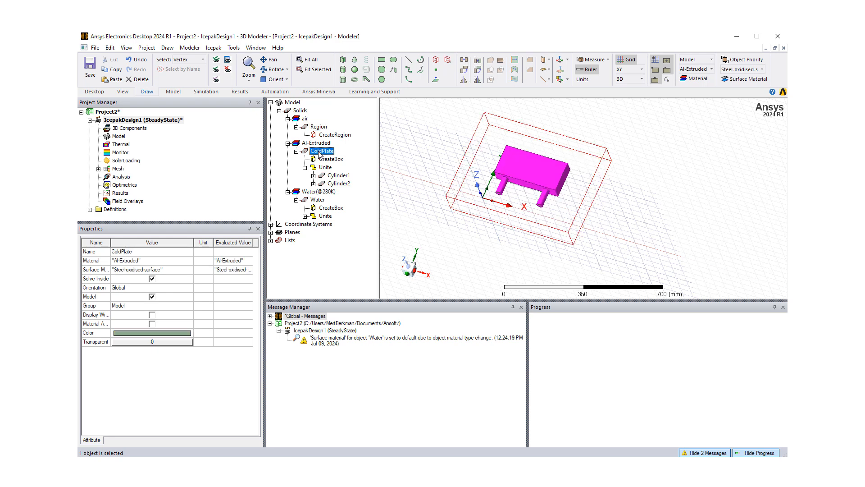
pyautogui.click(320, 202)
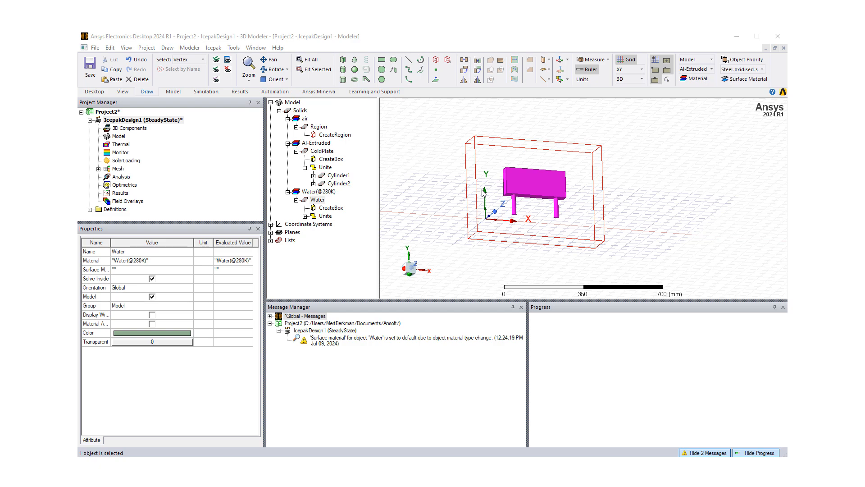
# Create a rectangle normal to Z at position 70, 100, 60 mm with length 260 mm and width 100 mm
pyautogui.moveTo(498, 195)
pyautogui.keyDown('alt'); pyautogui.mouseDown()
pyautogui.moveTo(445, 164)
pyautogui.moveTo(468, 173)
pyautogui.mouseUp(); pyautogui.keyUp('alt')
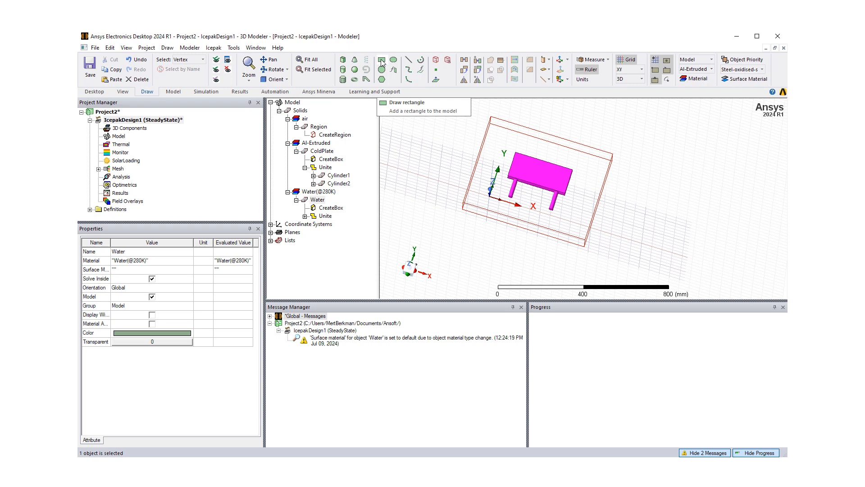
pyautogui.click(382, 61)
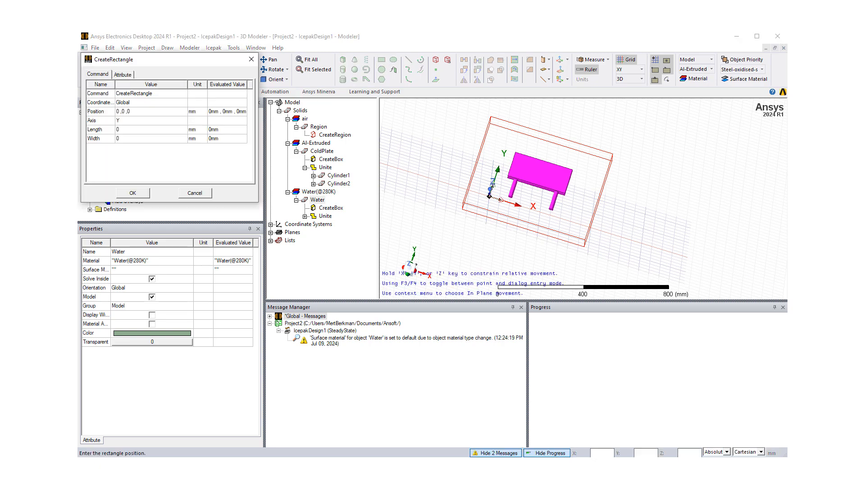
pyautogui.click(130, 112)
pyautogui.write('70,100,60')
pyautogui.click(127, 122)
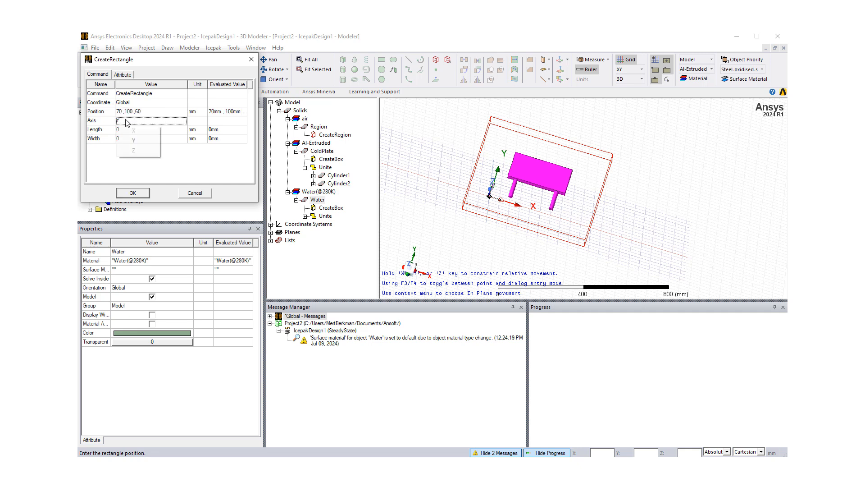
pyautogui.click(136, 150)
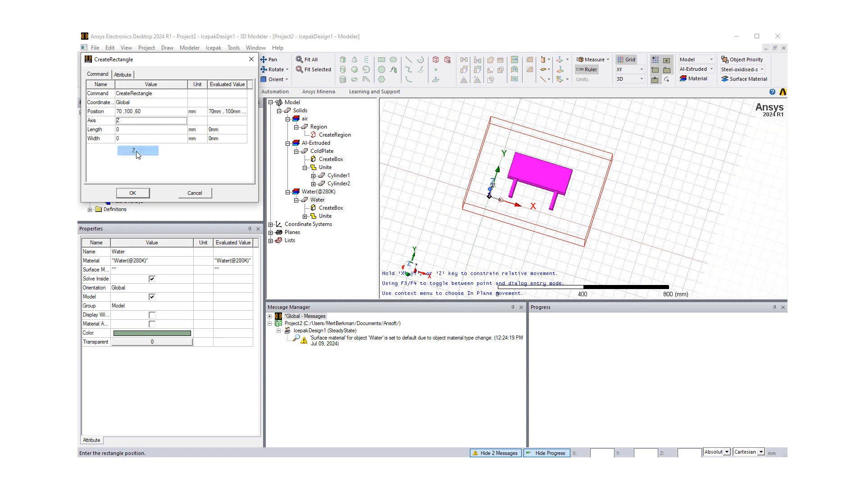
pyautogui.click(127, 130)
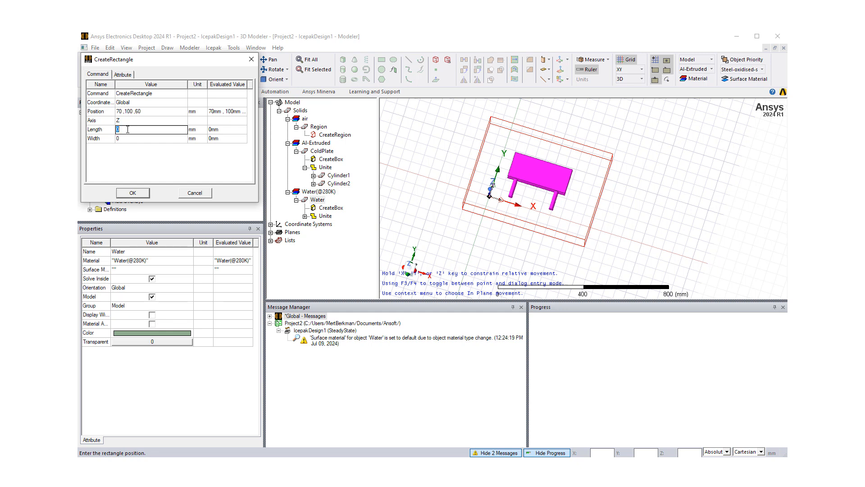
pyautogui.write('26')
pyautogui.click(133, 141)
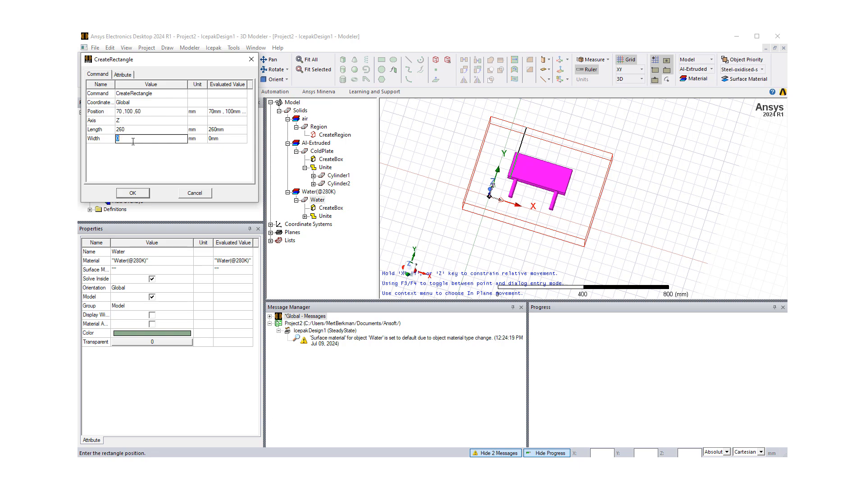
pyautogui.click(132, 193)
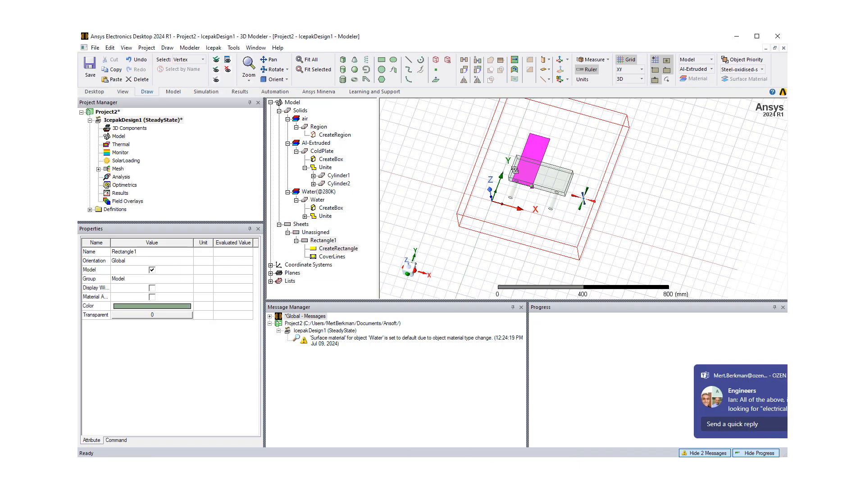
# Correct the rectangle's dimensions to an X size of 260 mm and a Y size of 100 mm
pyautogui.moveTo(515, 170); pyautogui.dragTo(537, 217)
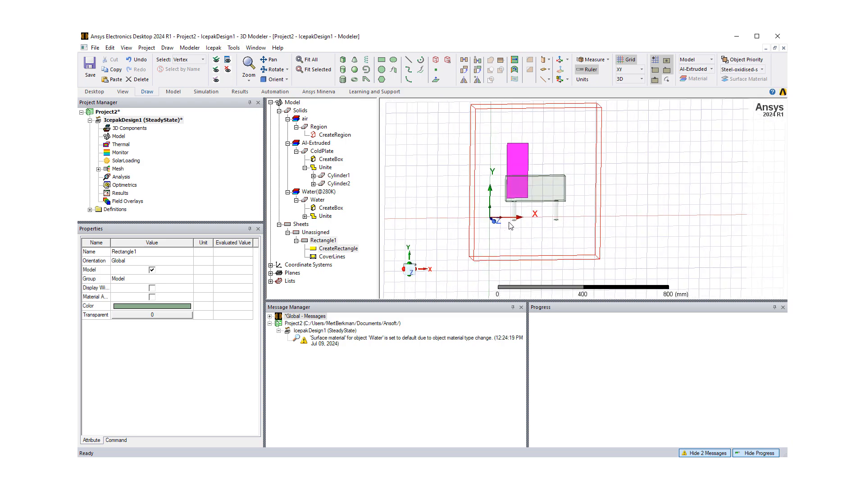
pyautogui.doubleClick(345, 249)
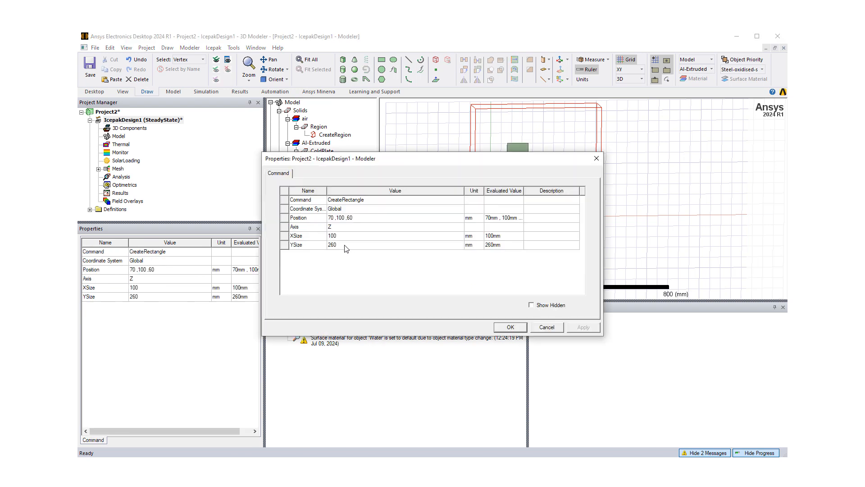
pyautogui.moveTo(359, 163); pyautogui.dragTo(255, 152)
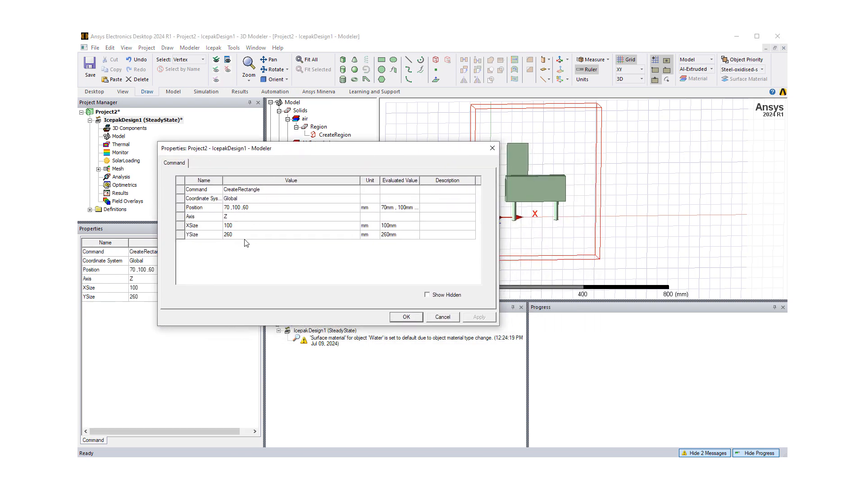
pyautogui.click(221, 229)
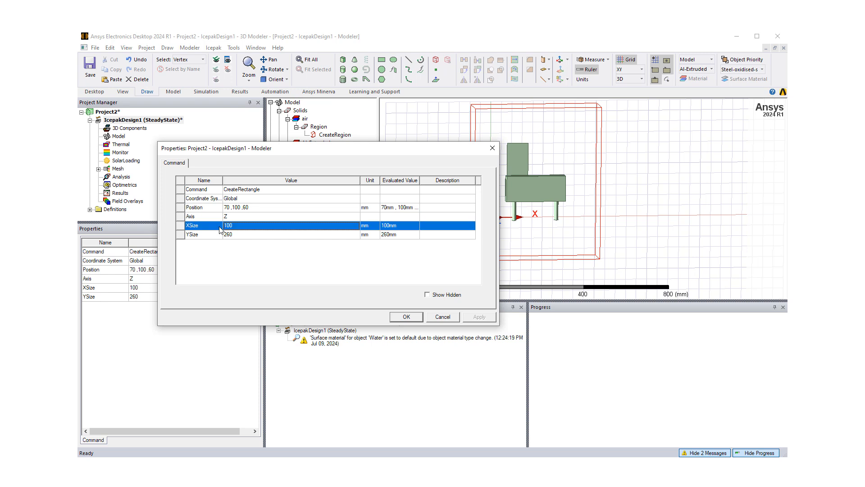
pyautogui.click(247, 226)
pyautogui.write('260')
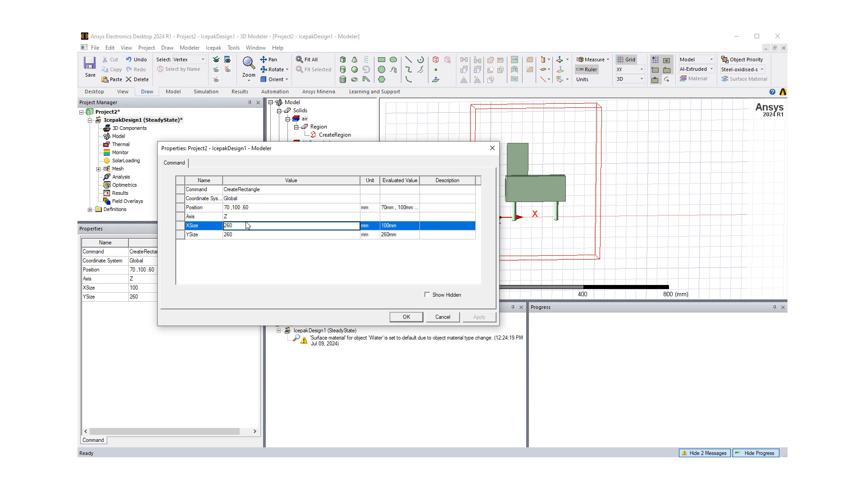
pyautogui.click(258, 234)
pyautogui.write('1')
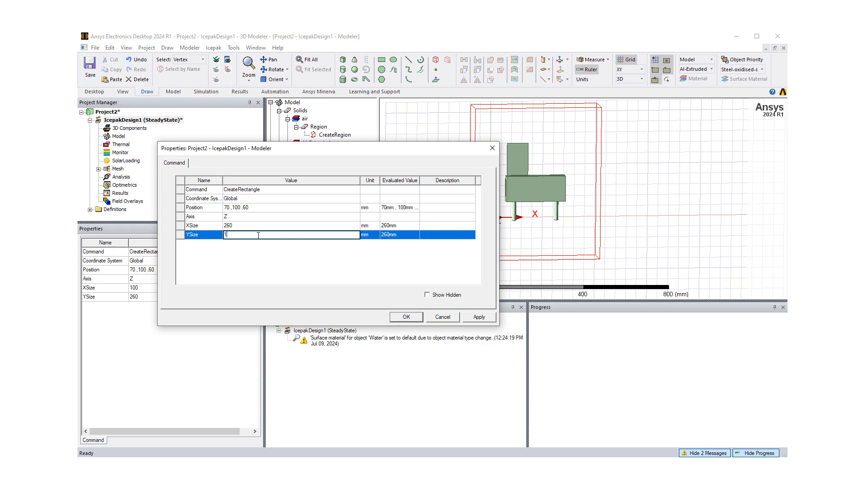
pyautogui.write('00')
pyautogui.click(480, 316)
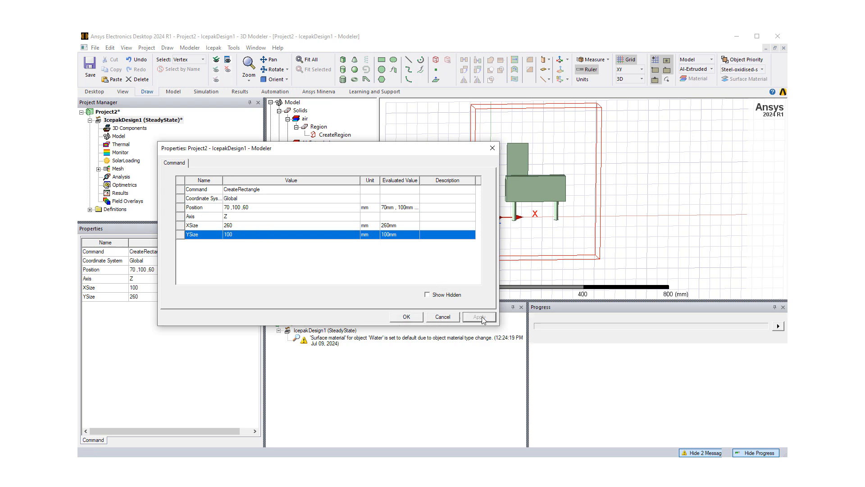
pyautogui.click(407, 316)
# Move the rectangle to position 70, 100, 70 mm
pyautogui.moveTo(514, 197); pyautogui.dragTo(362, 120, button='middle')
pyautogui.scroll(5, 564, 172)
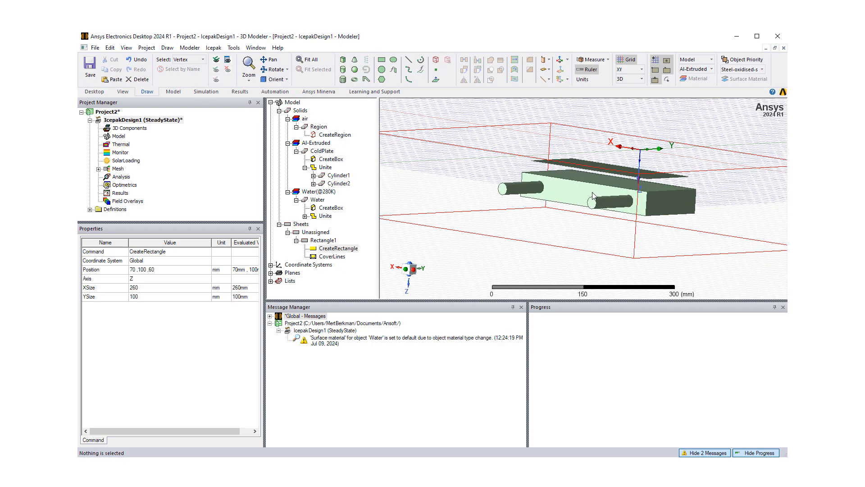
pyautogui.moveTo(565, 172); pyautogui.dragTo(566, 185, button='middle')
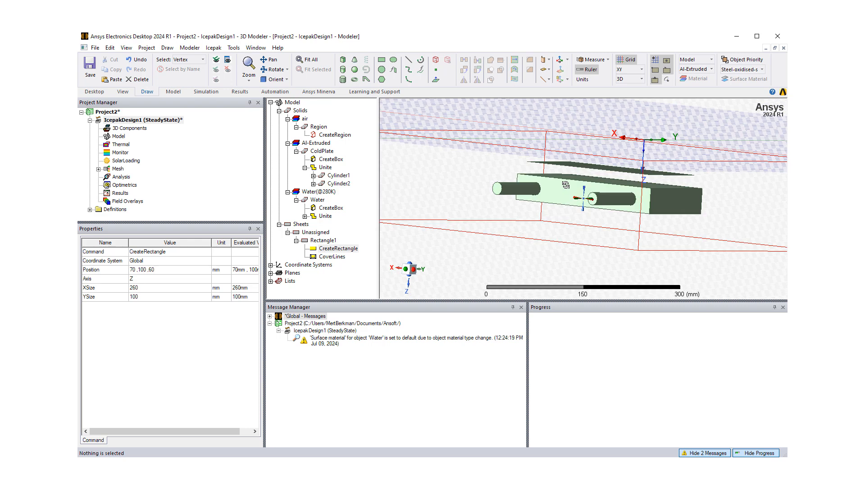
pyautogui.doubleClick(350, 251)
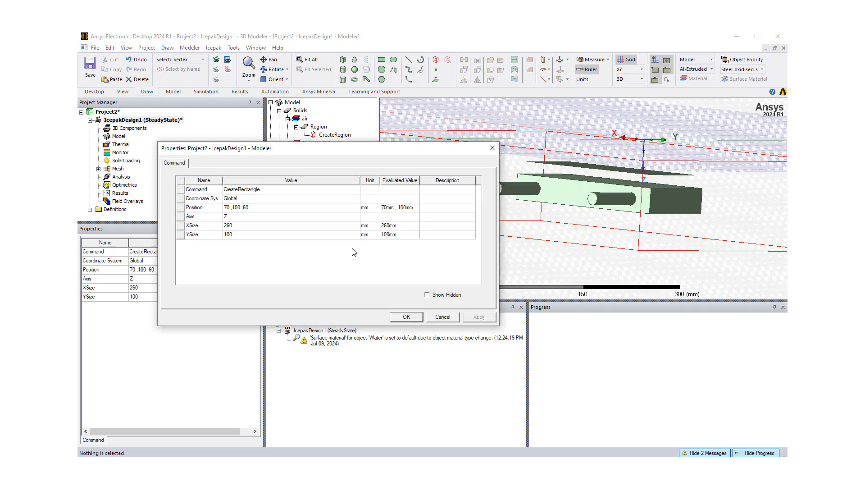
pyautogui.click(250, 208)
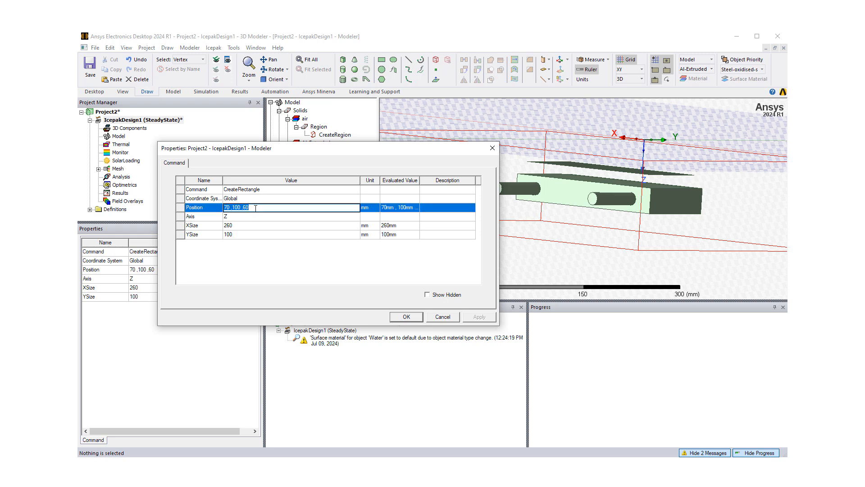
pyautogui.click(258, 208)
pyautogui.click(406, 317)
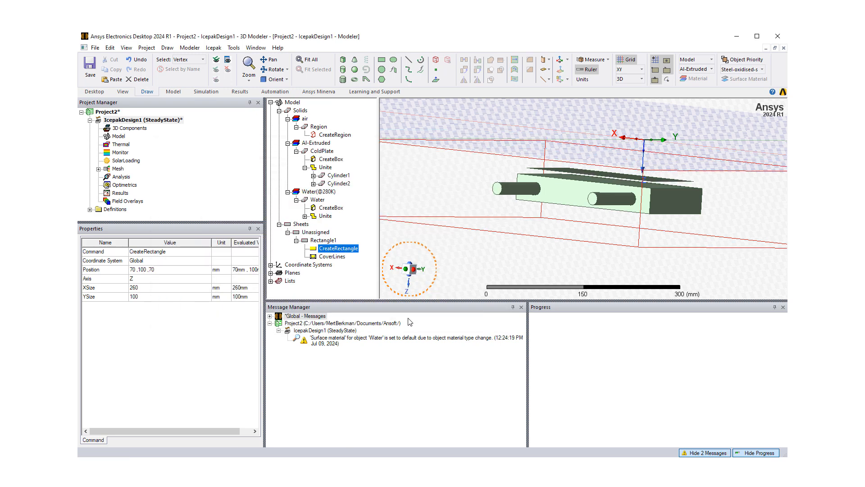
# Set the rectangle's position to 70, 100, 80 mm so it lies on the cold plate's face
pyautogui.doubleClick(343, 251)
pyautogui.click(254, 208)
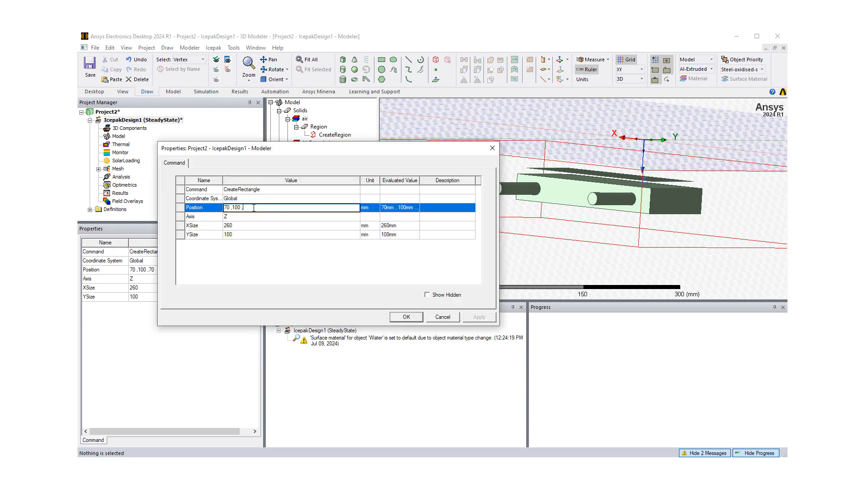
pyautogui.click(406, 318)
pyautogui.moveTo(564, 205); pyautogui.dragTo(537, 134, button='middle')
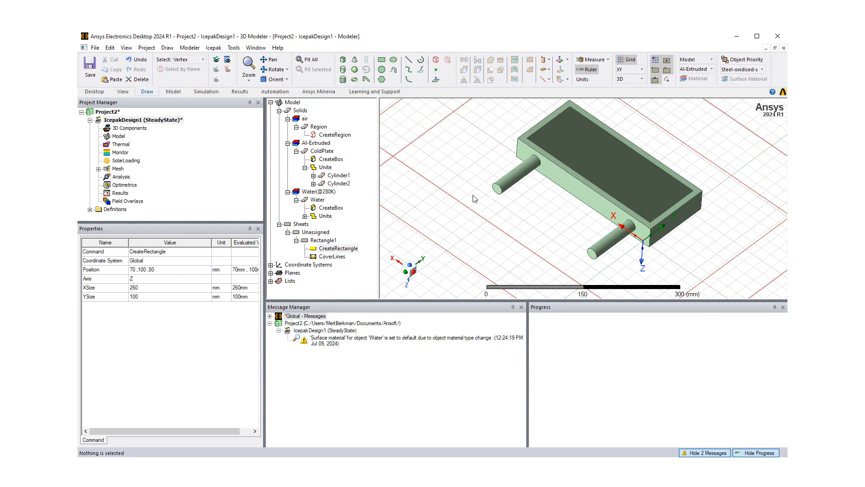
# Create a second rectangle normal to Z at position 70, 100, 130 mm with width 100 mm and length 260 mm
pyautogui.moveTo(473, 196); pyautogui.dragTo(468, 131, button='middle')
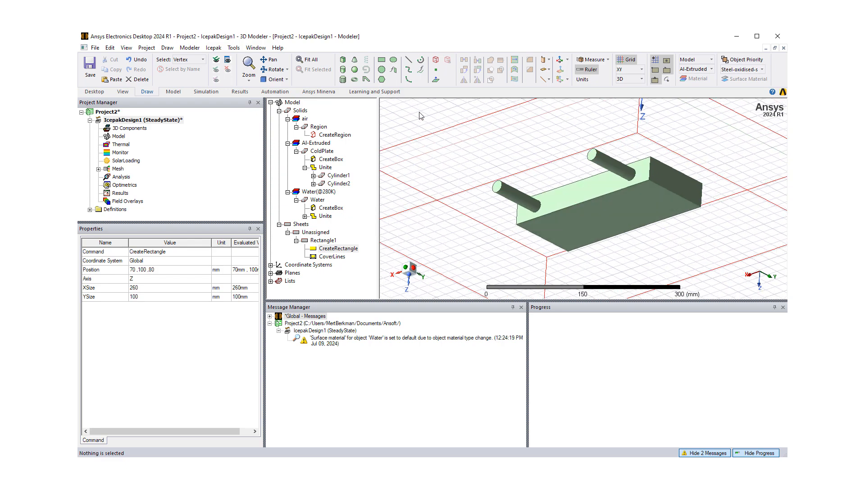
pyautogui.click(382, 62)
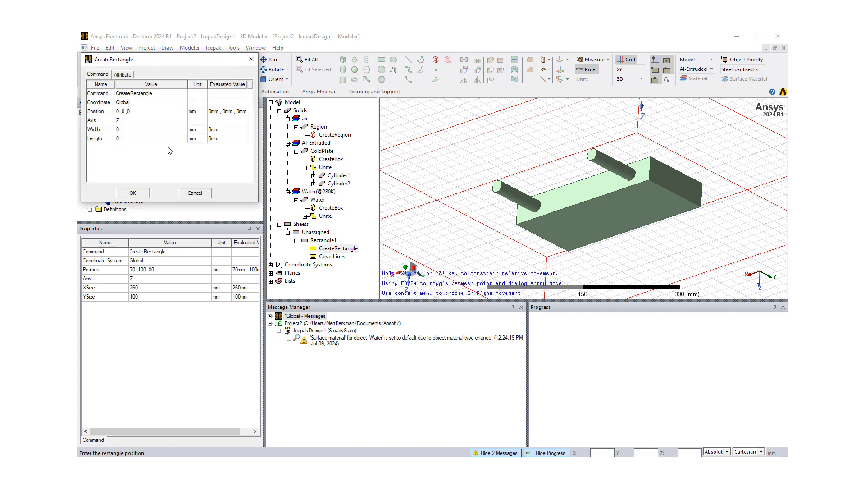
pyautogui.click(140, 112)
pyautogui.write('70')
pyautogui.click(127, 132)
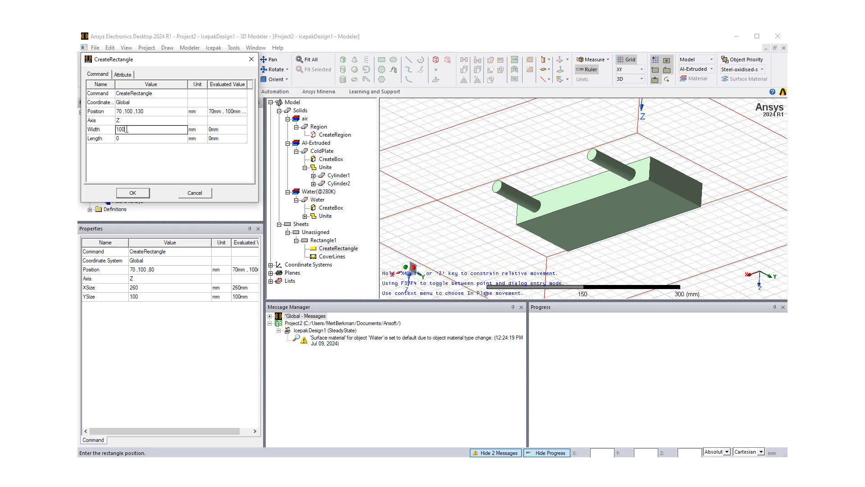
pyautogui.click(121, 139)
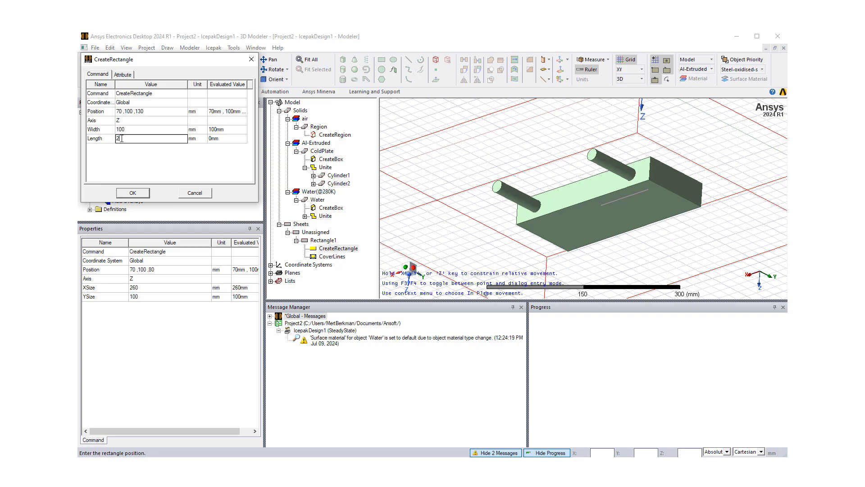
pyautogui.click(144, 194)
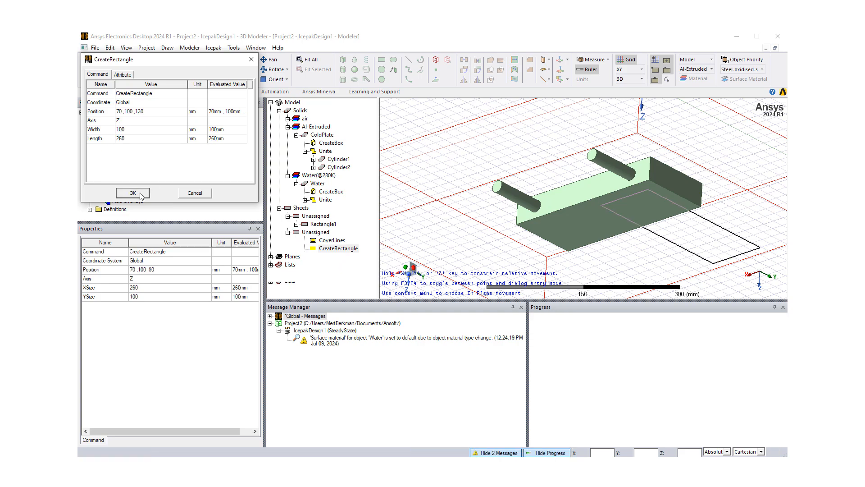
# Set Rectangle2's X size to 260 mm and Y size to 100 mm, and move it to position 70, 100, 110 mm
pyautogui.keyDown('alt'); pyautogui.moveTo(620, 225); pyautogui.dragTo(458, 195); pyautogui.keyUp('alt')
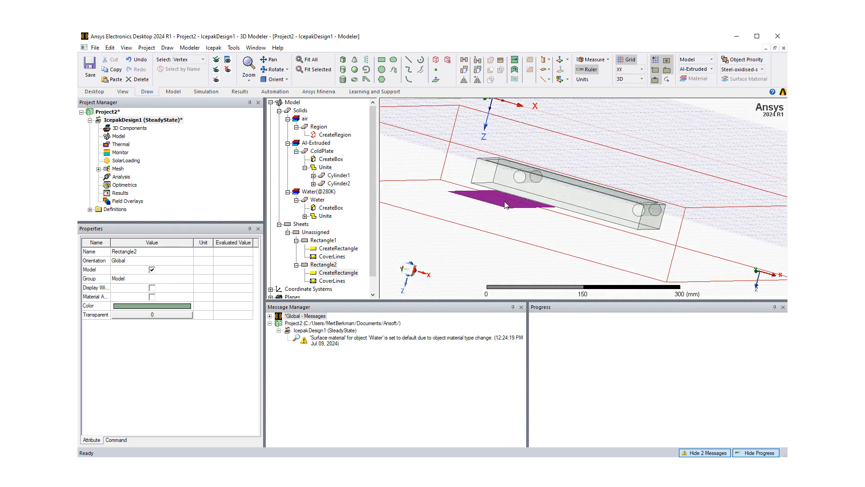
pyautogui.doubleClick(337, 273)
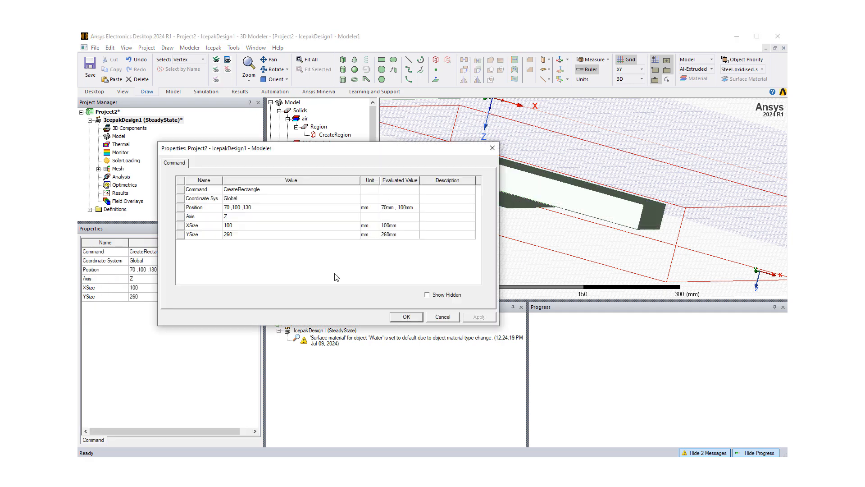
pyautogui.click(232, 225)
pyautogui.write('260')
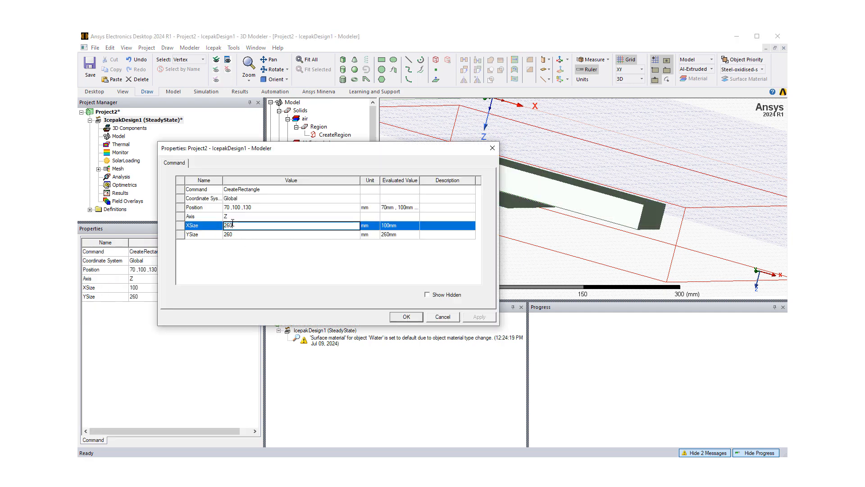
pyautogui.click(239, 236)
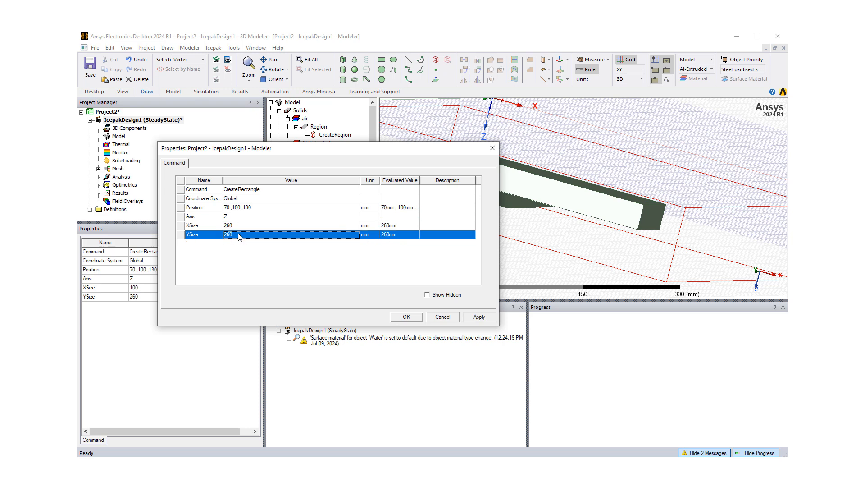
pyautogui.write('100')
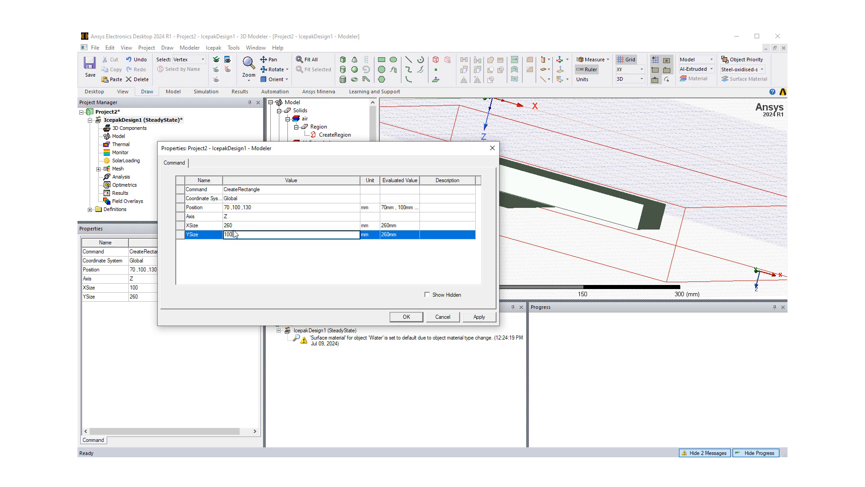
pyautogui.click(256, 207)
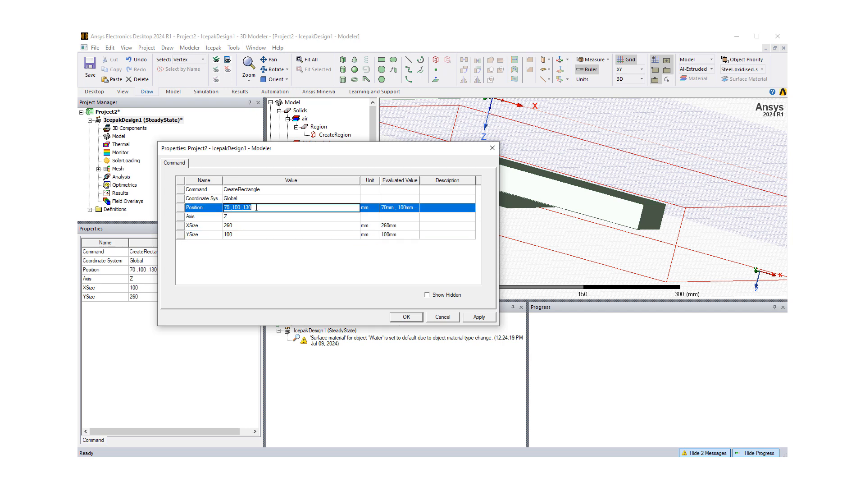
pyautogui.click(256, 207)
pyautogui.click(469, 320)
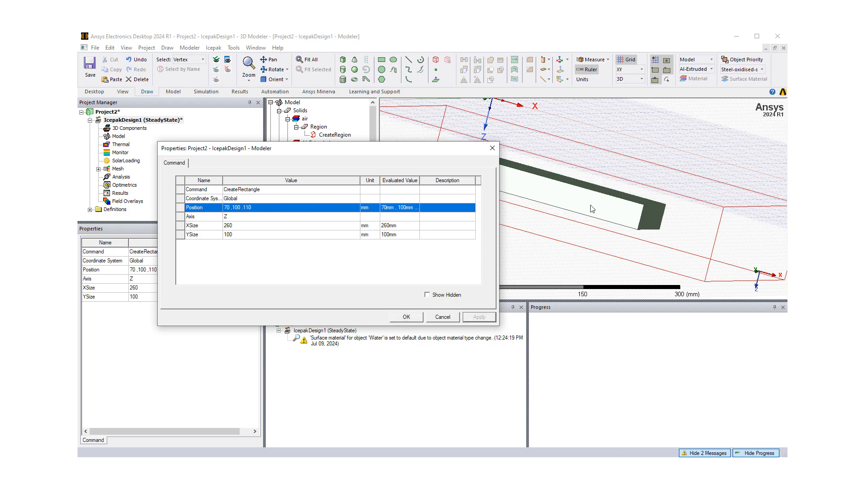
pyautogui.click(407, 318)
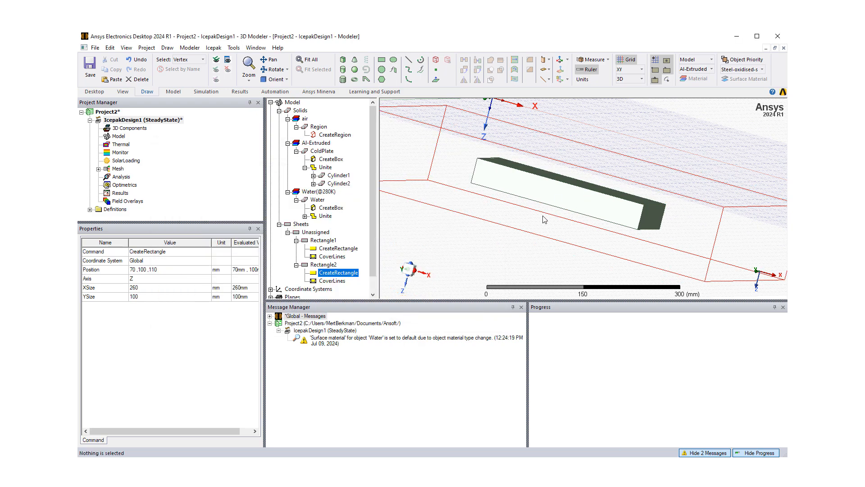
# Set Rectangle2's position to 70, 100, 120 mm so it lies on the cold plate's opposite face
pyautogui.moveTo(518, 211)
pyautogui.mouseDown(button='middle')
pyautogui.moveTo(521, 186)
pyautogui.moveTo(539, 168)
pyautogui.moveTo(542, 230)
pyautogui.moveTo(508, 224)
pyautogui.moveTo(481, 172)
pyautogui.mouseUp(button='middle')
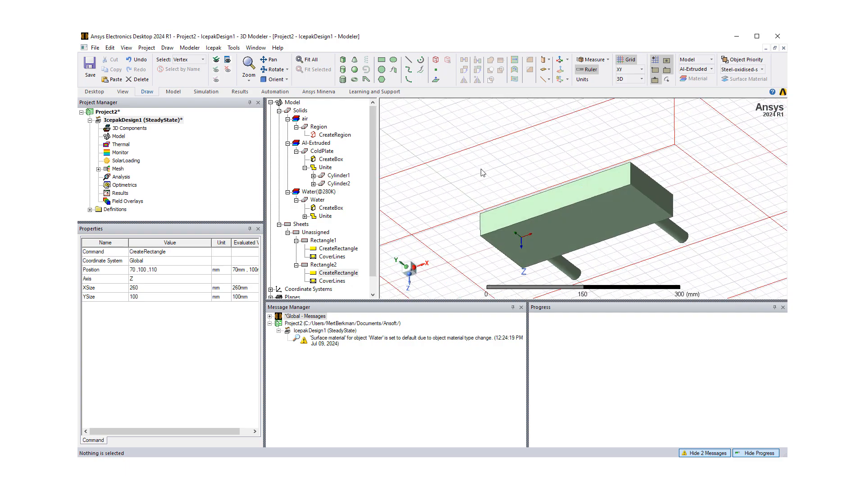
pyautogui.doubleClick(329, 273)
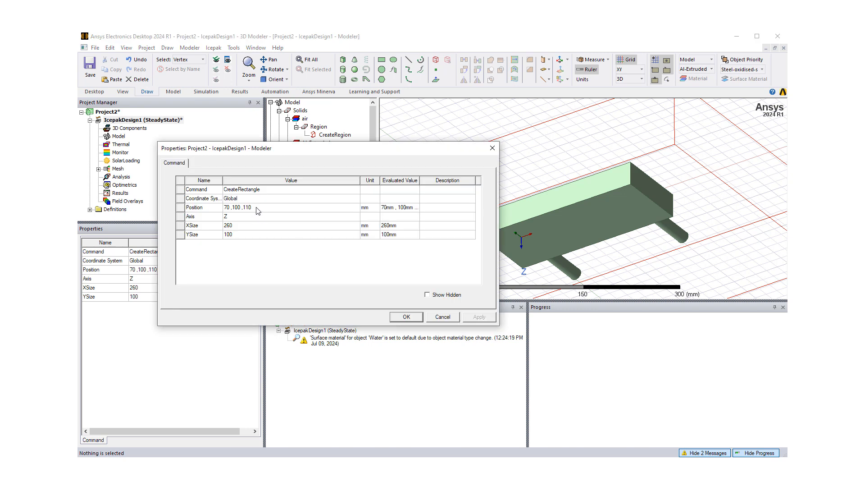
pyautogui.click(254, 207)
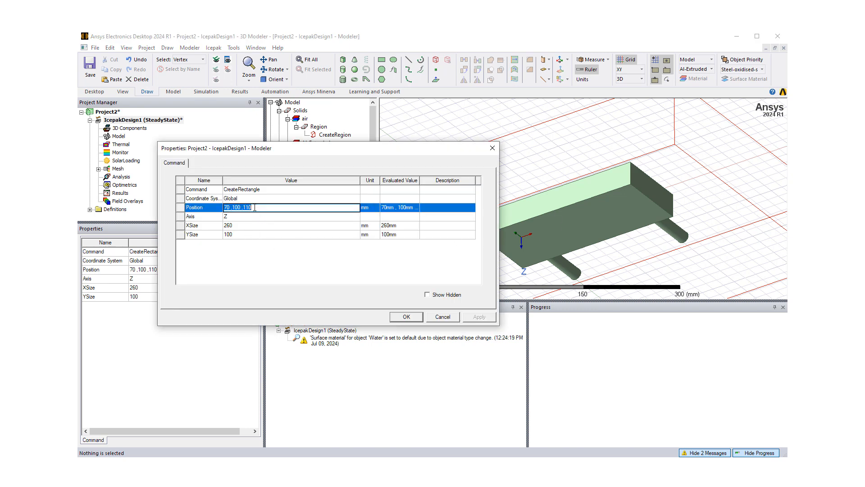
pyautogui.click(255, 207)
pyautogui.click(412, 318)
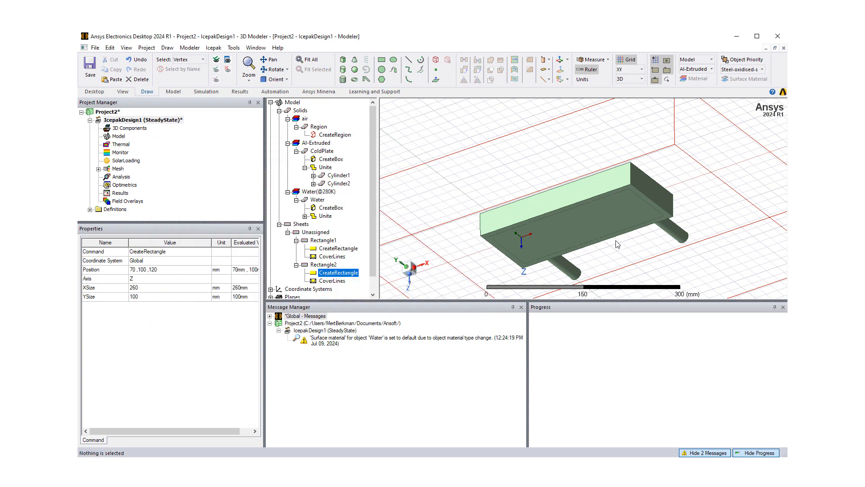
# Assign a conducting plate thermal model to Rectangle1 with a thickness of 10 mm and a total power of 200 W
pyautogui.moveTo(617, 244)
pyautogui.keyDown('alt'); pyautogui.mouseDown()
pyautogui.moveTo(581, 194)
pyautogui.moveTo(541, 184)
pyautogui.moveTo(492, 218)
pyautogui.moveTo(506, 181)
pyautogui.moveTo(577, 211)
pyautogui.moveTo(606, 238)
pyautogui.mouseUp(); pyautogui.keyUp('alt')
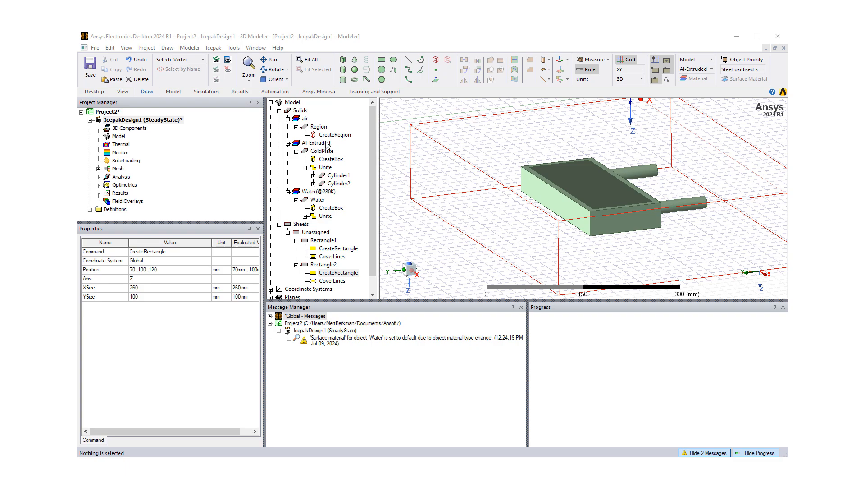
pyautogui.moveTo(604, 202)
pyautogui.keyDown('alt'); pyautogui.mouseDown()
pyautogui.moveTo(624, 156)
pyautogui.moveTo(607, 197)
pyautogui.mouseUp(); pyautogui.keyUp('alt')
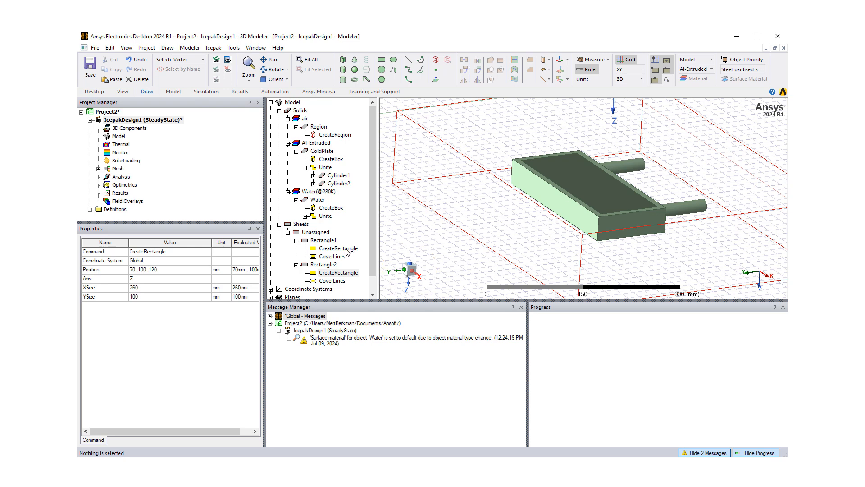
pyautogui.click(328, 241)
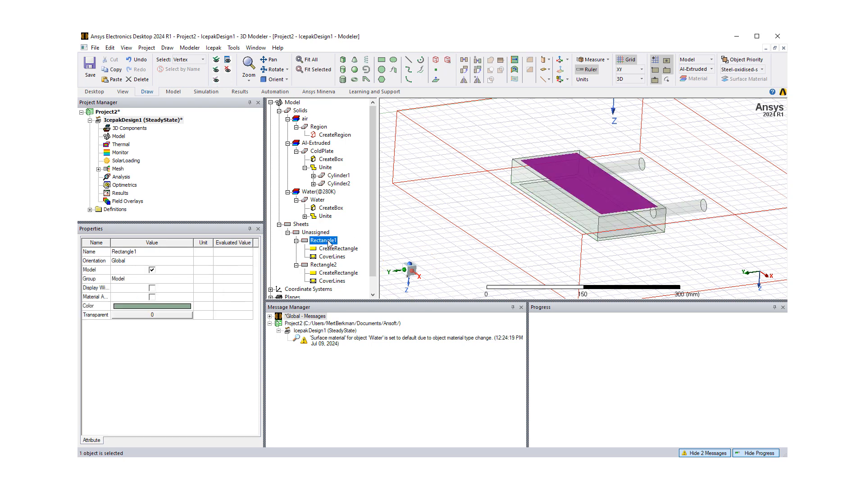
pyautogui.rightClick(331, 243)
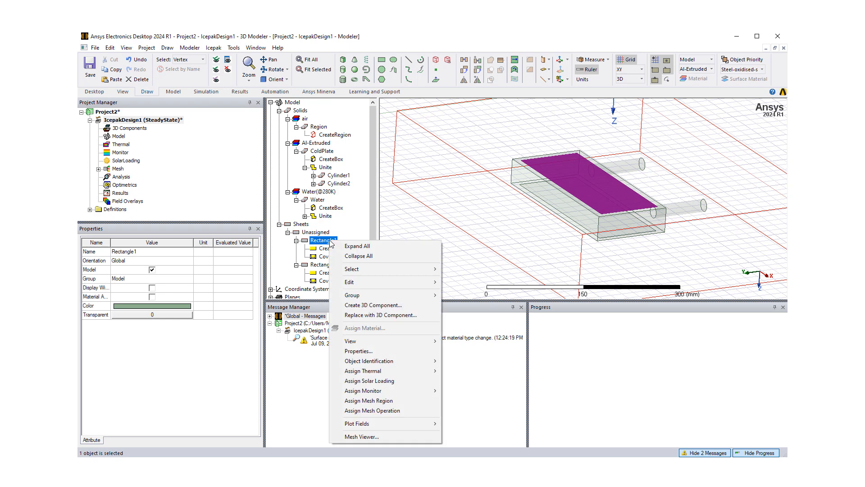
pyautogui.moveTo(379, 372)
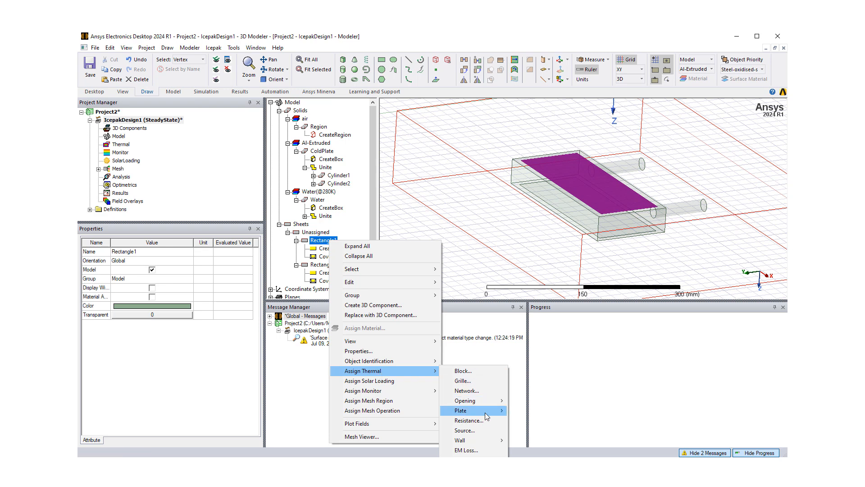
pyautogui.moveTo(487, 417)
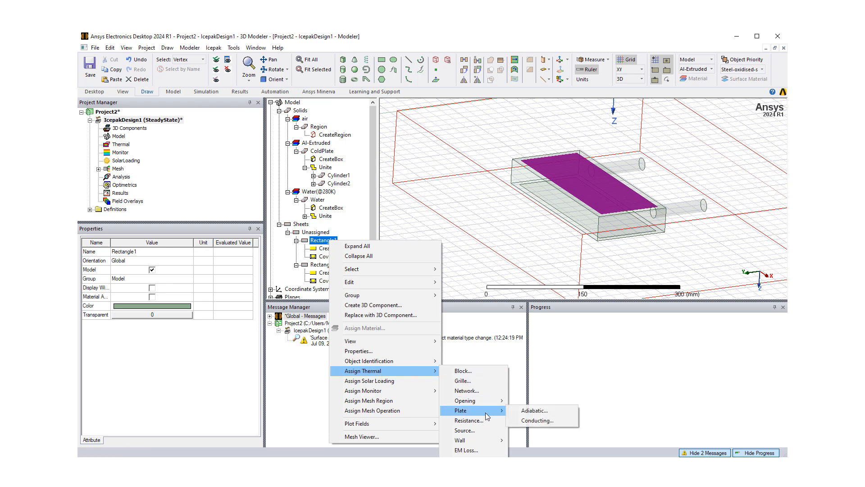
pyautogui.click(536, 421)
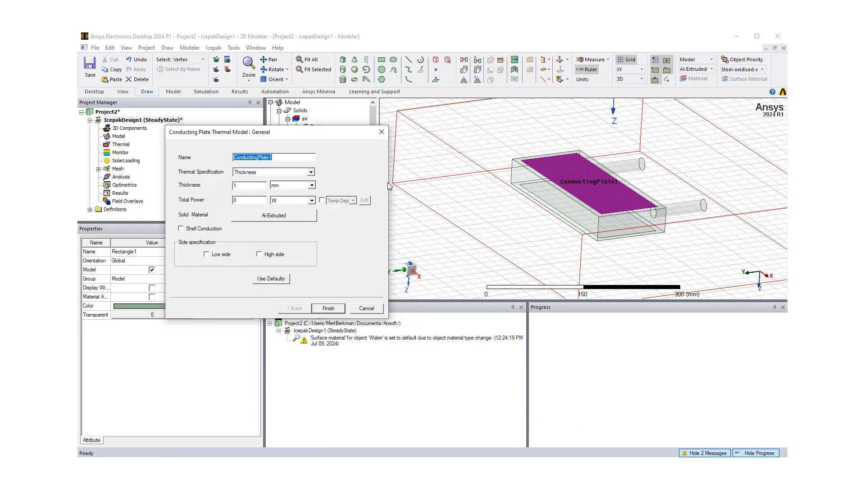
pyautogui.click(245, 187)
pyautogui.click(248, 199)
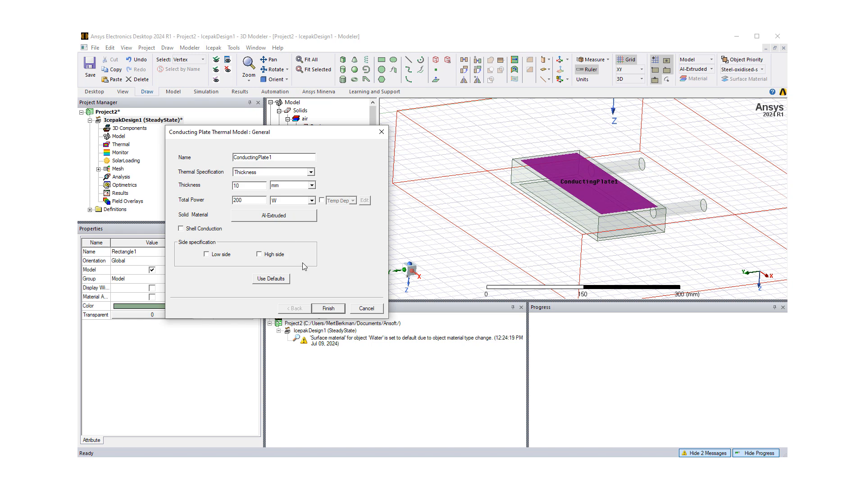
pyautogui.click(327, 309)
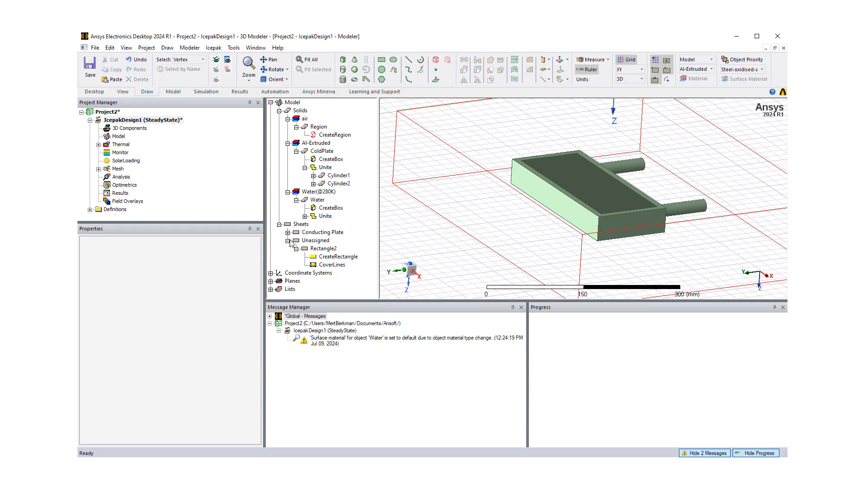
# Assign a conducting plate thermal model to Rectangle2 and set its thickness
pyautogui.click(332, 258)
pyautogui.moveTo(522, 204); pyautogui.dragTo(519, 134, button='middle')
pyautogui.click(325, 250)
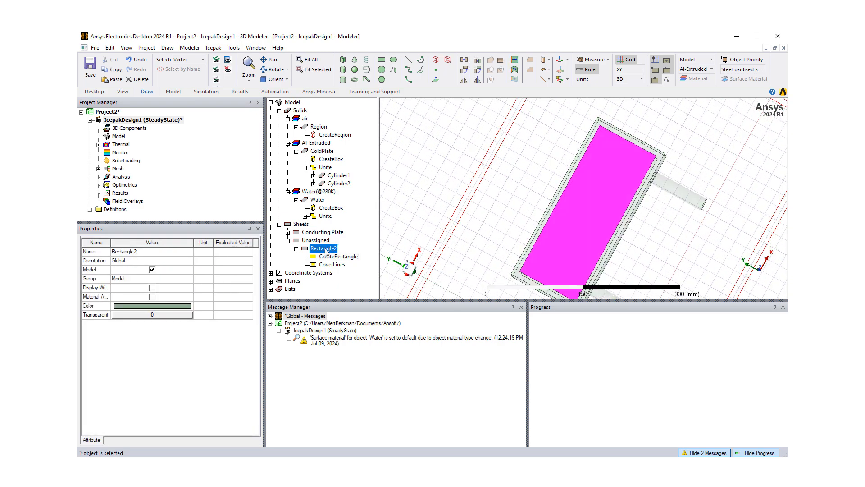
pyautogui.rightClick(327, 251)
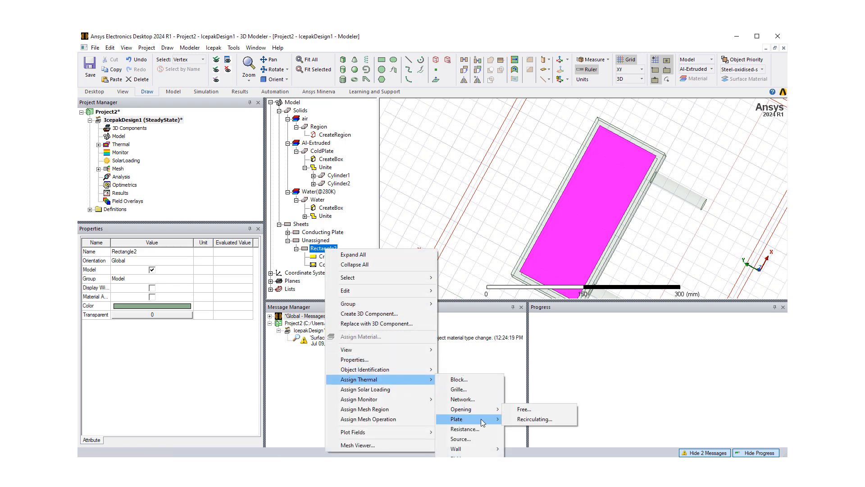
pyautogui.moveTo(505, 423)
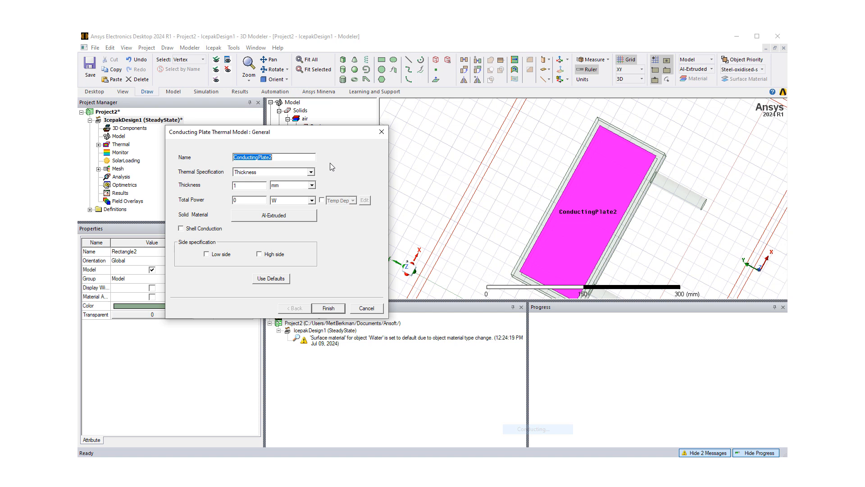
pyautogui.click(242, 187)
pyautogui.click(335, 309)
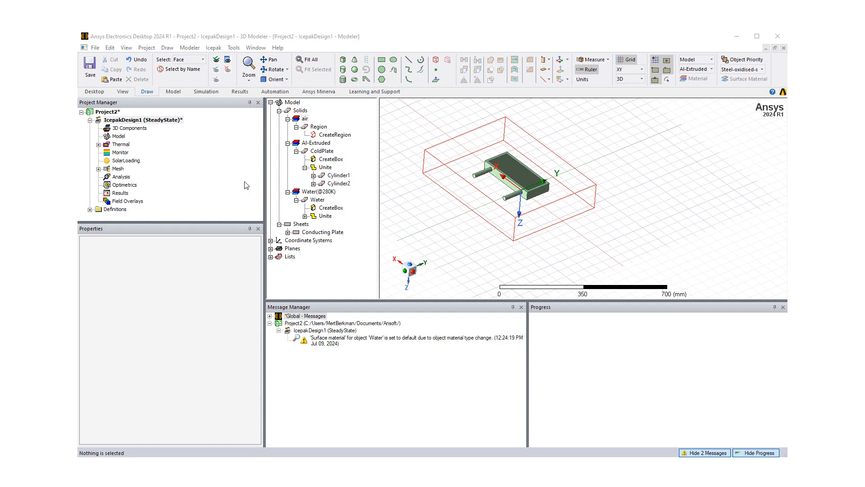
pyautogui.keyDown('alt'); pyautogui.moveTo(495, 182); pyautogui.dragTo(513, 208); pyautogui.keyUp('alt')
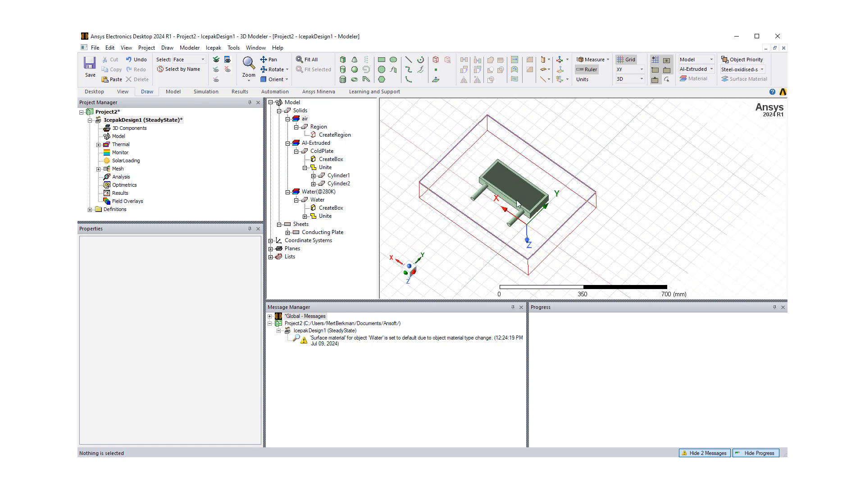
pyautogui.keyDown('alt'); pyautogui.moveTo(492, 171); pyautogui.dragTo(487, 238); pyautogui.keyUp('alt')
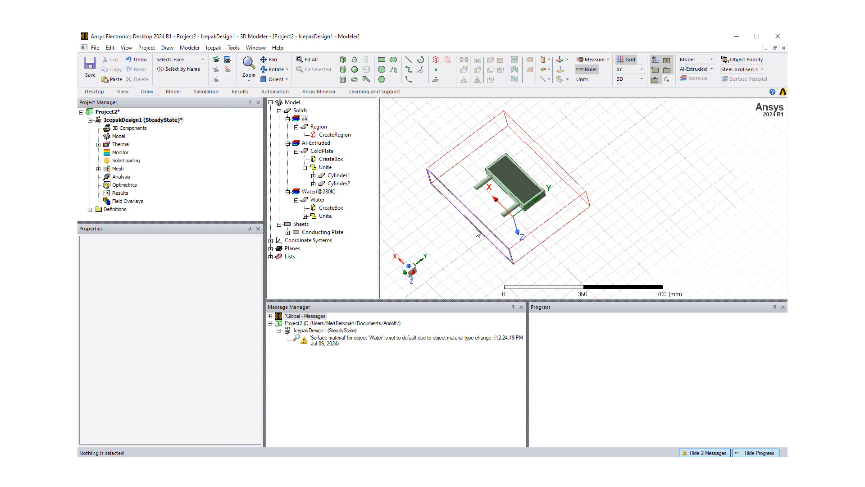
pyautogui.moveTo(489, 228)
pyautogui.keyDown('alt'); pyautogui.mouseDown()
pyautogui.moveTo(490, 239)
pyautogui.moveTo(491, 228)
pyautogui.mouseUp(); pyautogui.keyUp('alt')
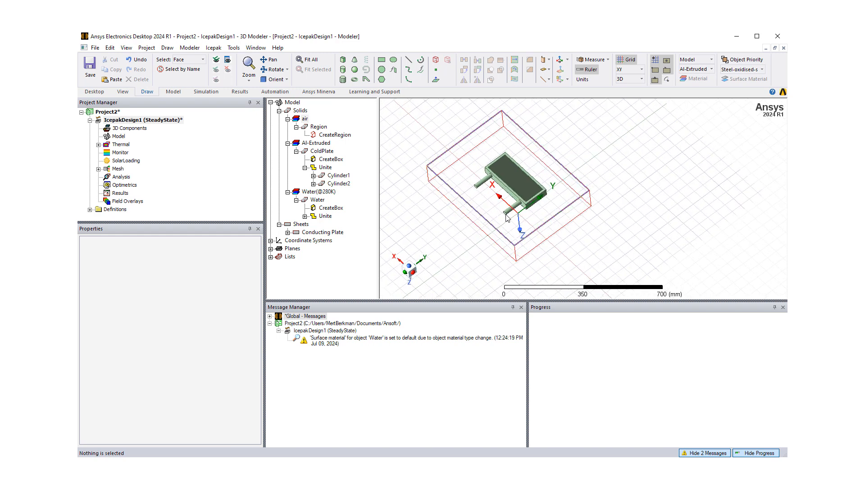
pyautogui.scroll(5, 506, 217)
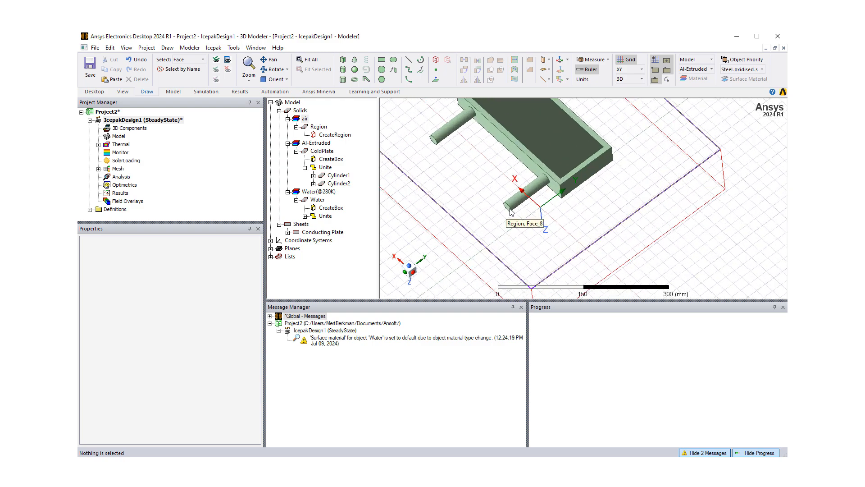
pyautogui.scroll(-6, 507, 211)
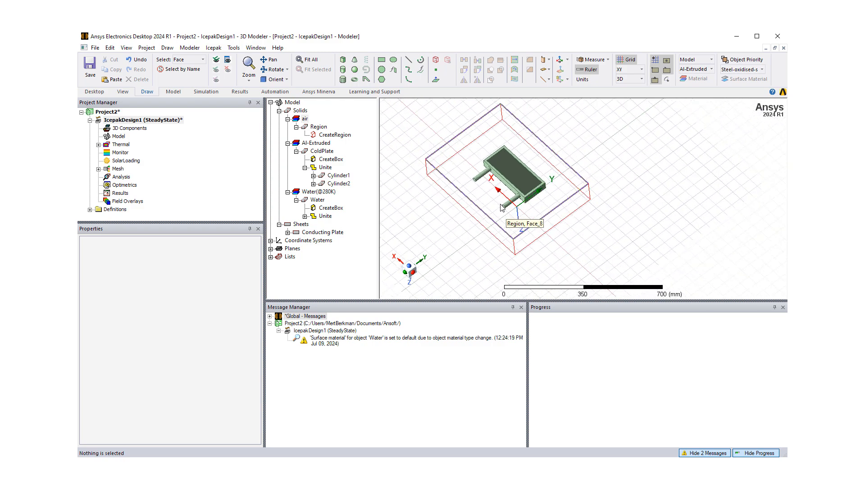
# Set the air region's -Y padding data to 0 so its boundary lies flush with the ends of the cold plate's pipes
pyautogui.keyDown('alt'); pyautogui.moveTo(495, 206); pyautogui.dragTo(527, 159); pyautogui.keyUp('alt')
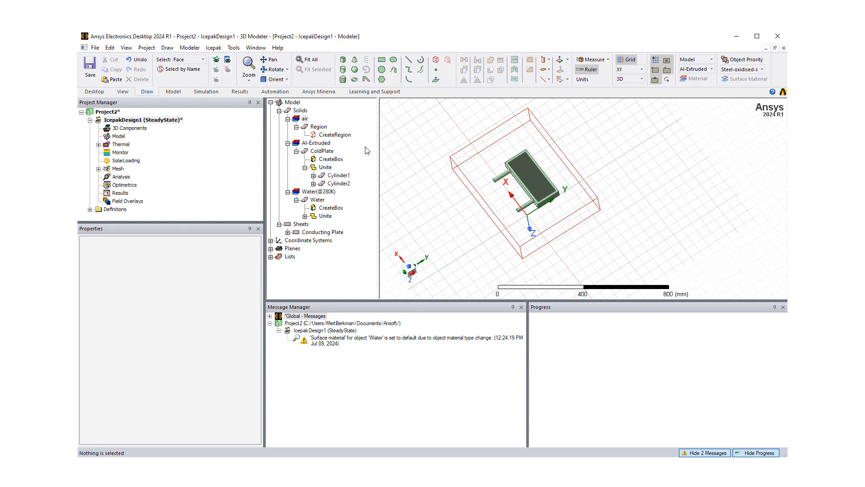
pyautogui.click(335, 135)
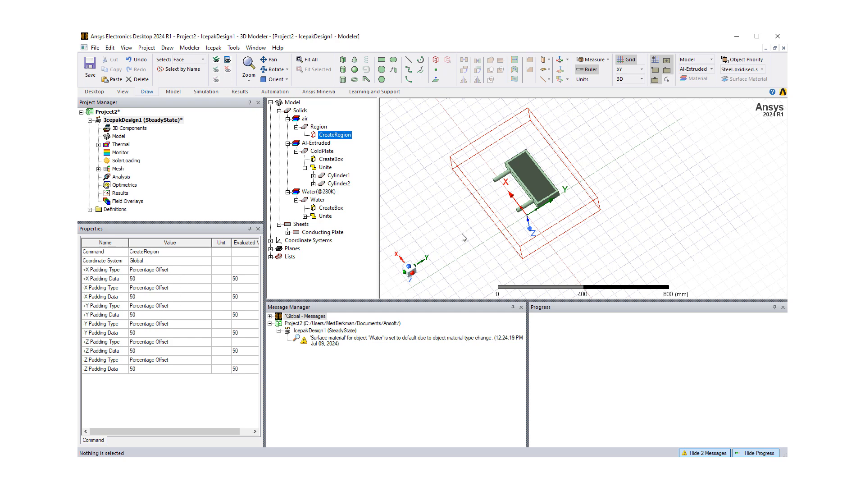
pyautogui.moveTo(490, 212)
pyautogui.mouseDown(button='middle')
pyautogui.moveTo(496, 196)
pyautogui.moveTo(492, 203)
pyautogui.mouseUp(button='middle')
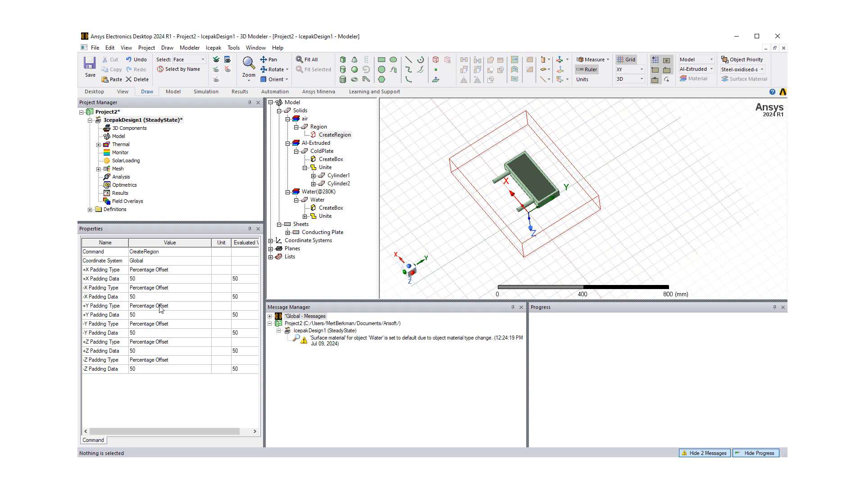
pyautogui.moveTo(545, 215); pyautogui.dragTo(542, 222, button='middle')
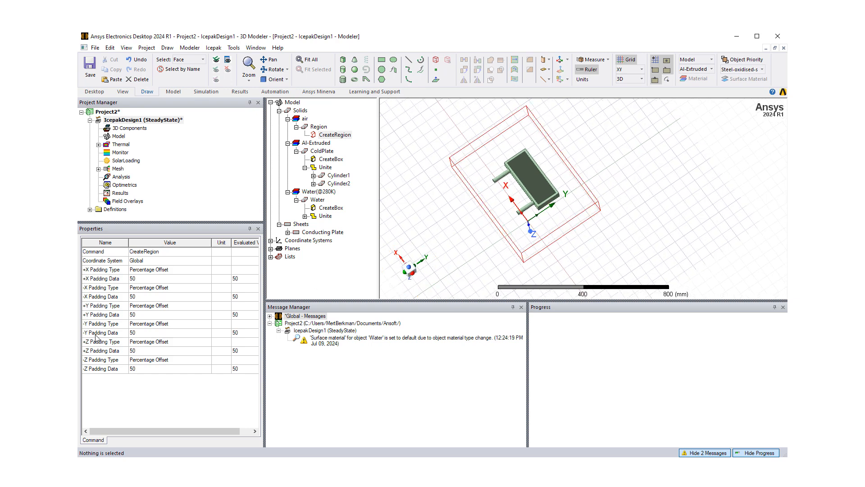
pyautogui.click(146, 333)
pyautogui.press('Return')
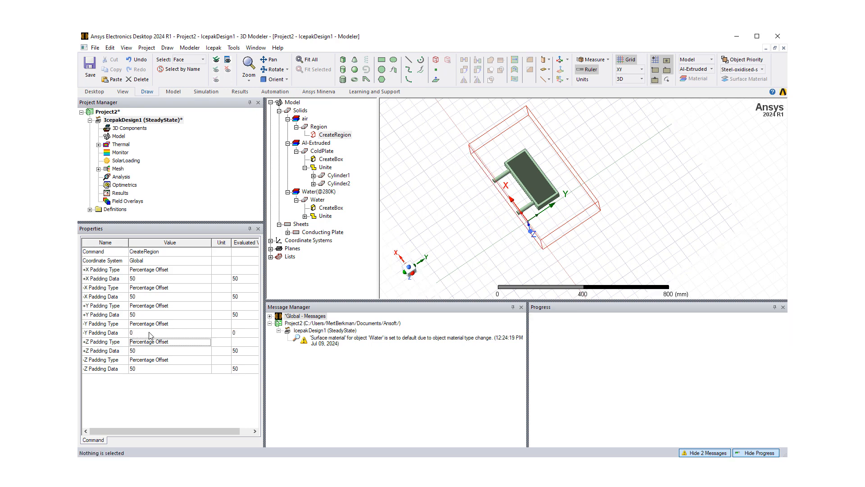
# Set the air region's +X and -X padding data to 75 each, keeping the percentage offset type
pyautogui.moveTo(489, 204); pyautogui.dragTo(488, 227, button='middle')
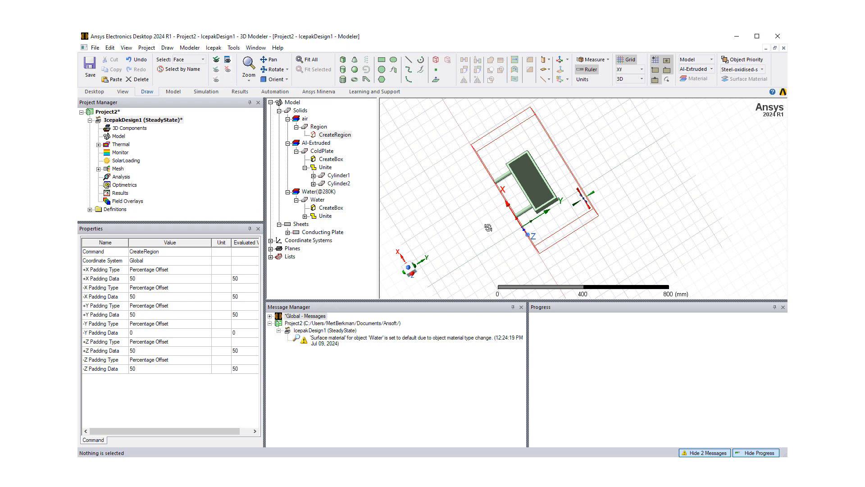
pyautogui.click(145, 279)
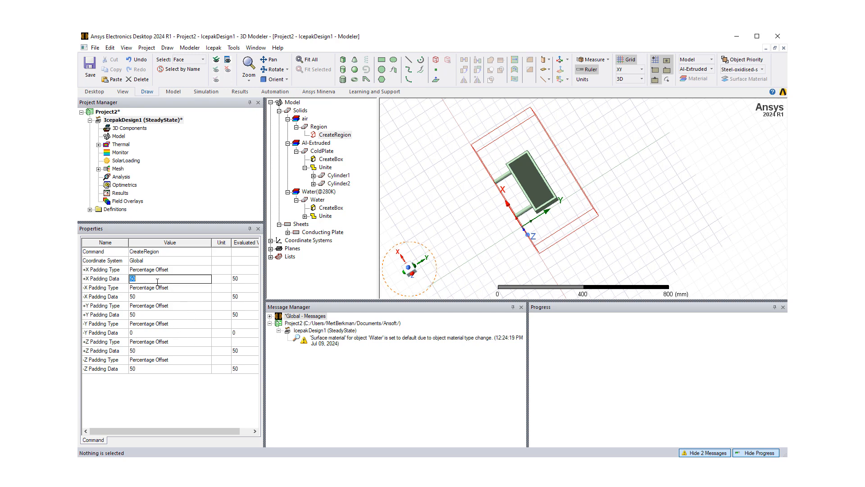
pyautogui.click(145, 296)
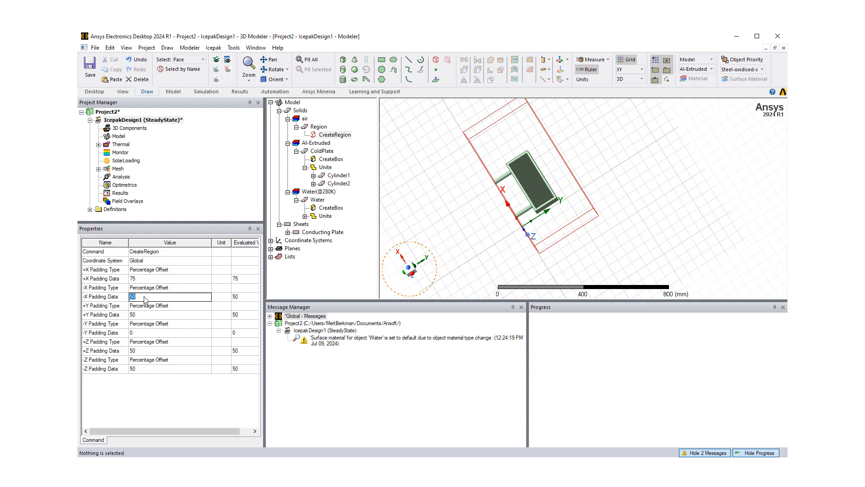
pyautogui.write('7')
pyautogui.click(192, 400)
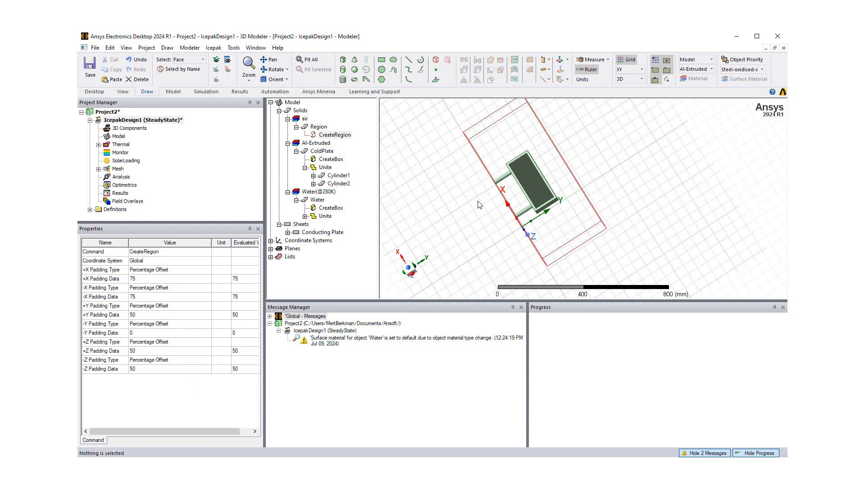
# Assign a free opening named WaterInlet to the end face of the pipe nearer the origin, with a velocity inlet of 0.2 m_per_sec in Y
pyautogui.moveTo(478, 202)
pyautogui.mouseDown(button='middle')
pyautogui.moveTo(481, 189)
pyautogui.moveTo(530, 196)
pyautogui.moveTo(517, 213)
pyautogui.mouseUp(button='middle')
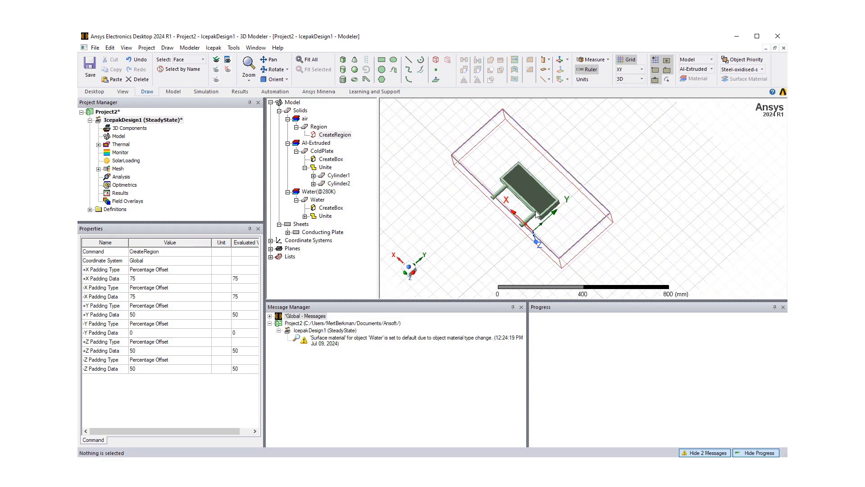
pyautogui.moveTo(472, 161)
pyautogui.mouseDown(button='middle')
pyautogui.moveTo(471, 181)
pyautogui.moveTo(490, 121)
pyautogui.mouseUp(button='middle')
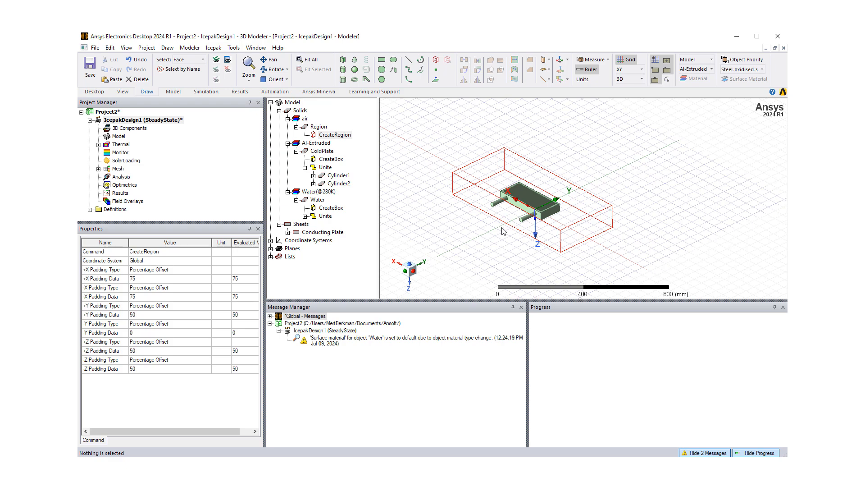
pyautogui.scroll(5, 518, 225)
pyautogui.scroll(2, 533, 218)
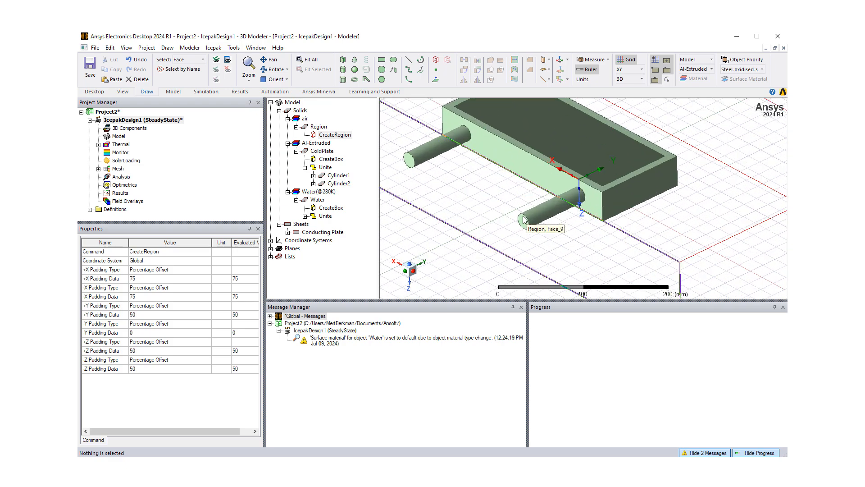
pyautogui.click(317, 200)
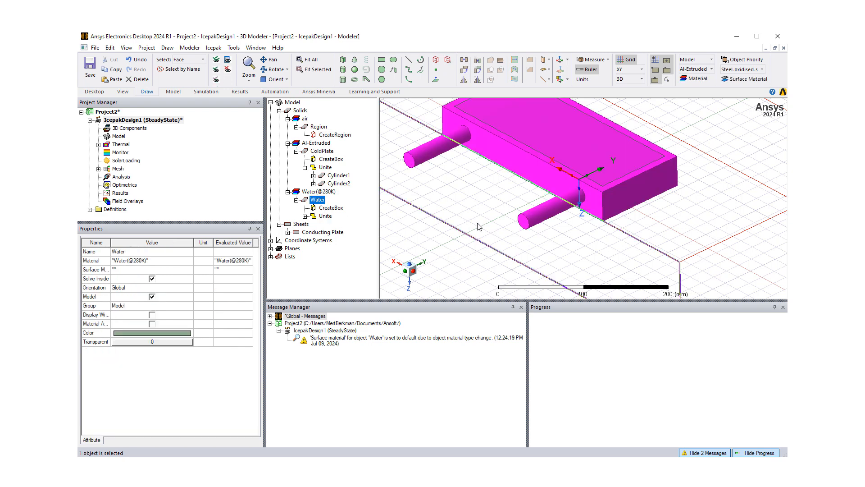
pyautogui.click(524, 222)
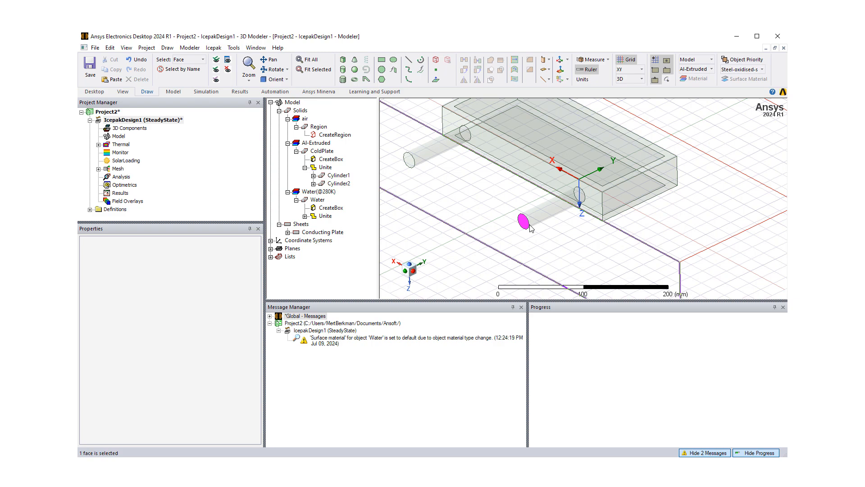
pyautogui.keyDown('alt'); pyautogui.moveTo(510, 248); pyautogui.dragTo(527, 239); pyautogui.keyUp('alt')
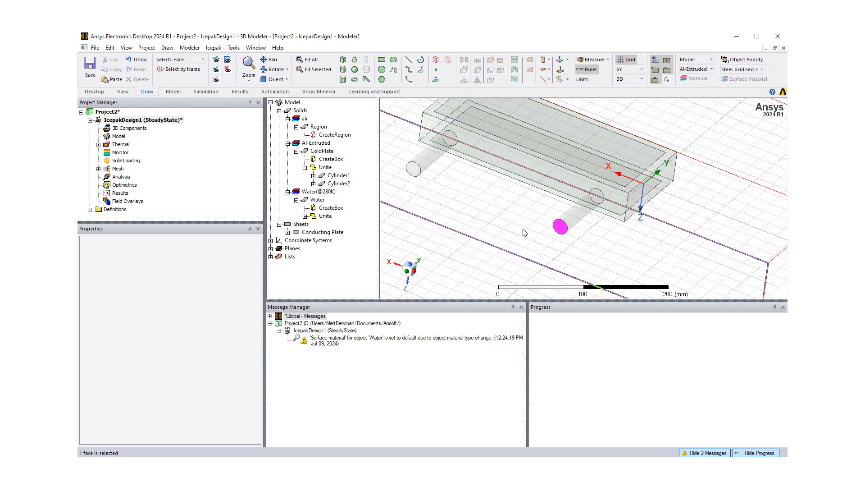
pyautogui.rightClick(460, 197)
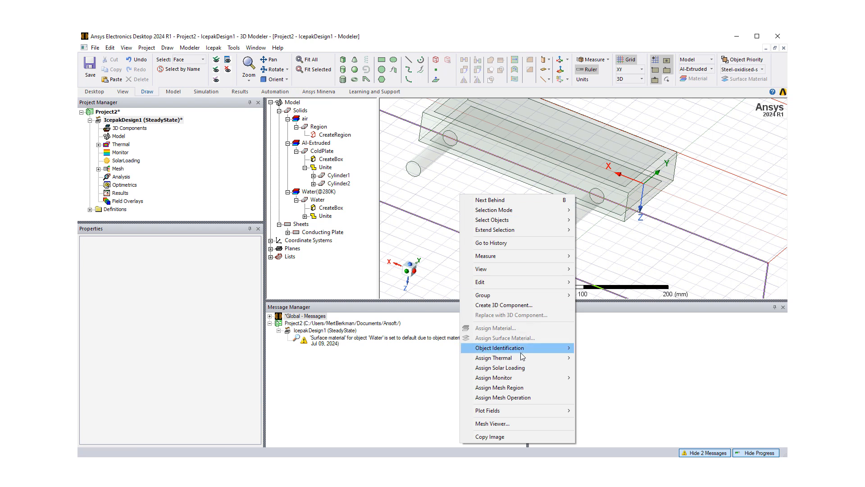
pyautogui.moveTo(517, 359)
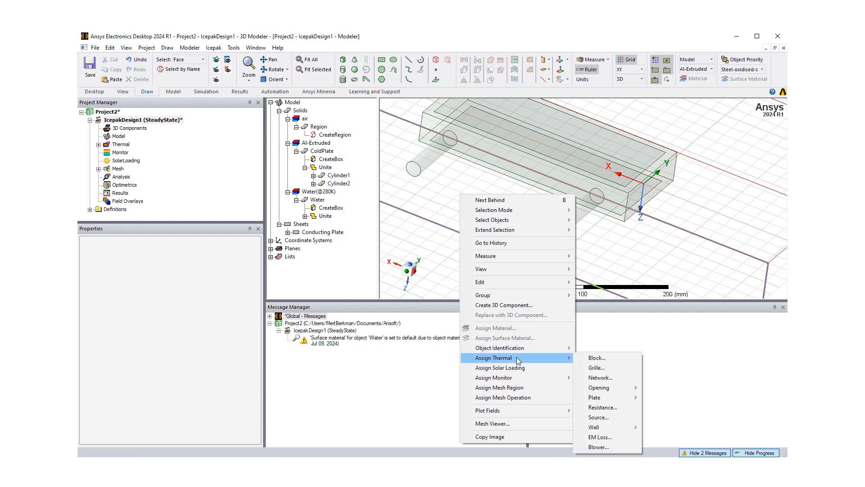
pyautogui.moveTo(635, 391)
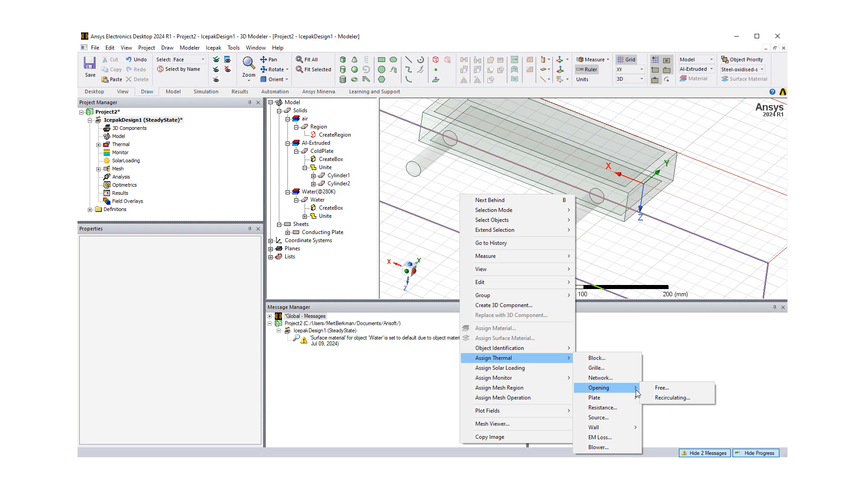
pyautogui.click(661, 388)
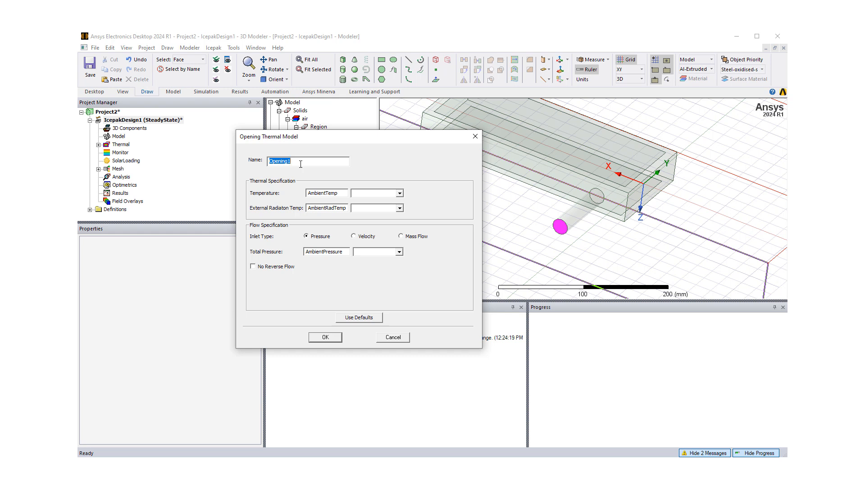
pyautogui.write('WaterInlet')
pyautogui.click(354, 237)
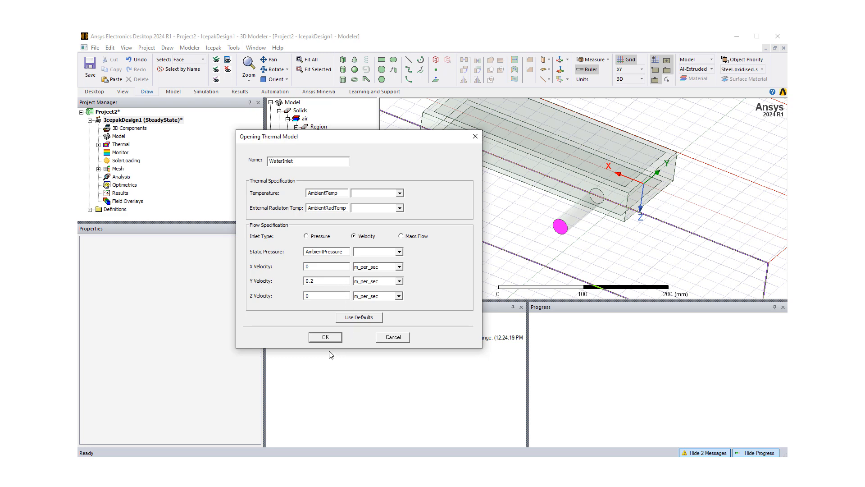
pyautogui.click(326, 338)
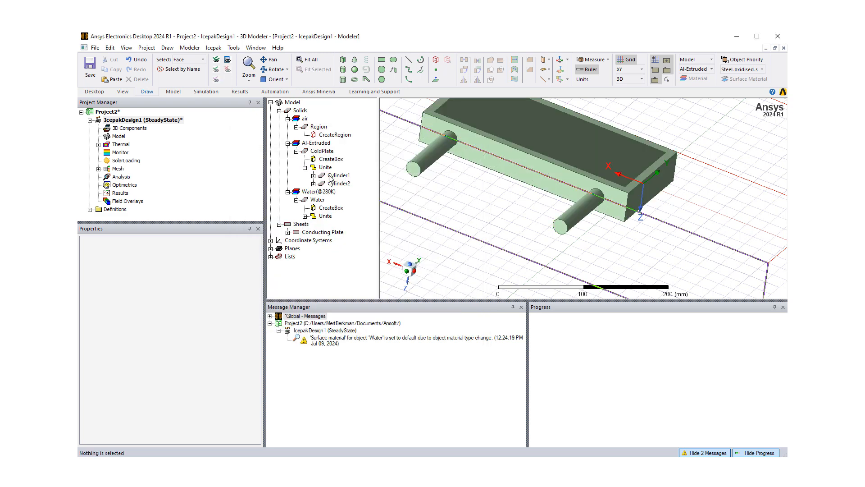
# Assign a free opening named WaterOutlet to the end face of the other pipe, using the default pressure settings
pyautogui.click(99, 144)
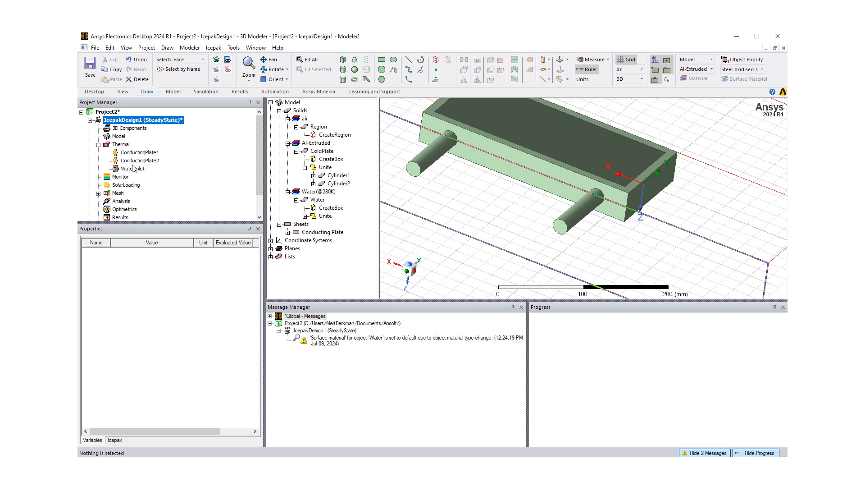
pyautogui.click(414, 171)
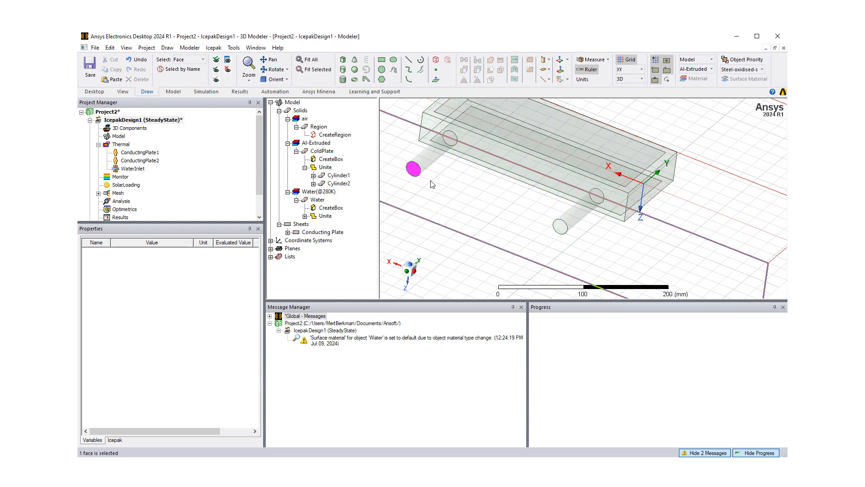
pyautogui.rightClick(415, 168)
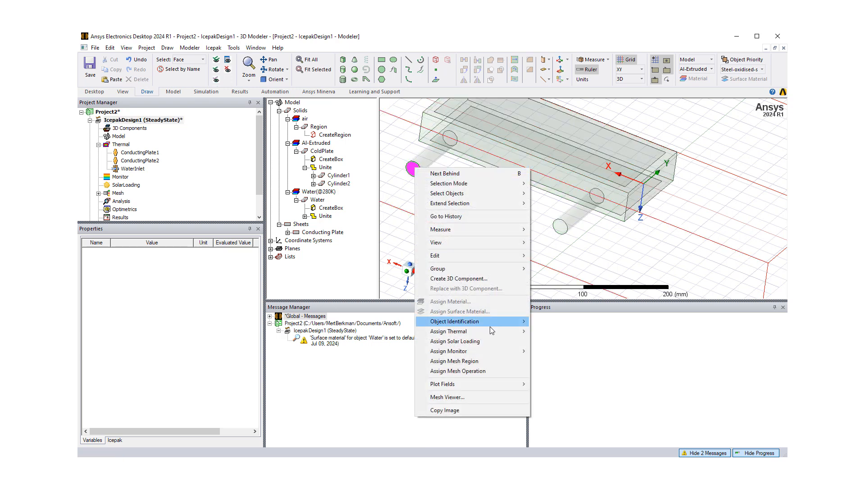
pyautogui.moveTo(491, 335)
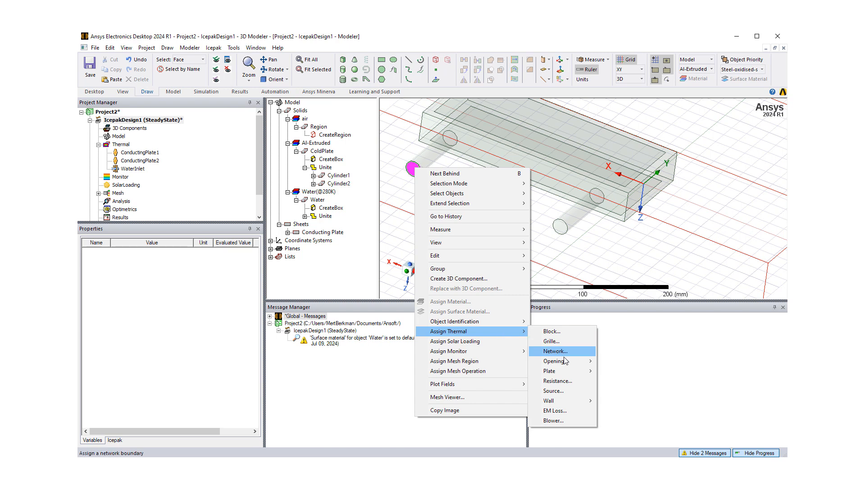
pyautogui.moveTo(568, 363)
pyautogui.click(616, 361)
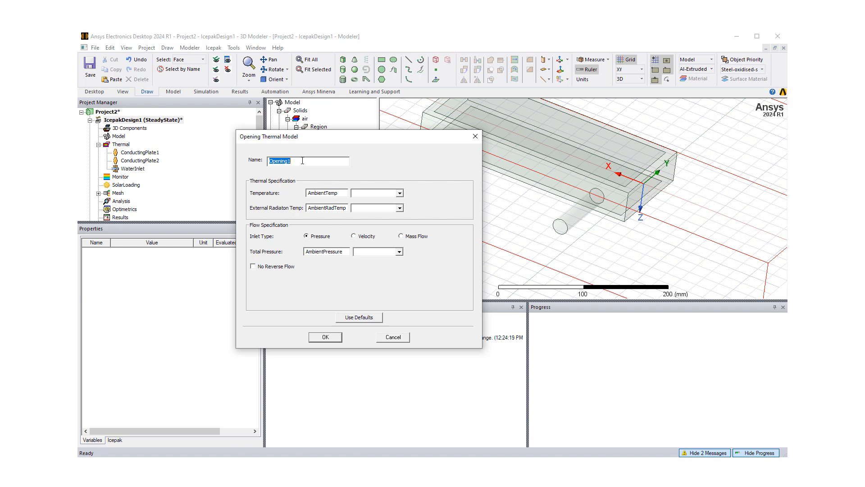
pyautogui.write('WaterOutlet')
pyautogui.click(333, 337)
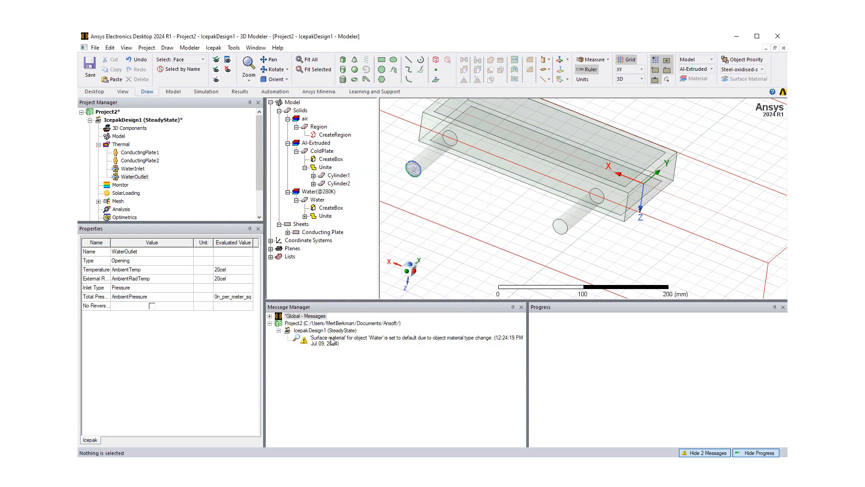
# Assign a free opening with the default name and pressure settings to both X-direction end faces of the air region
pyautogui.scroll(-5, 450, 219)
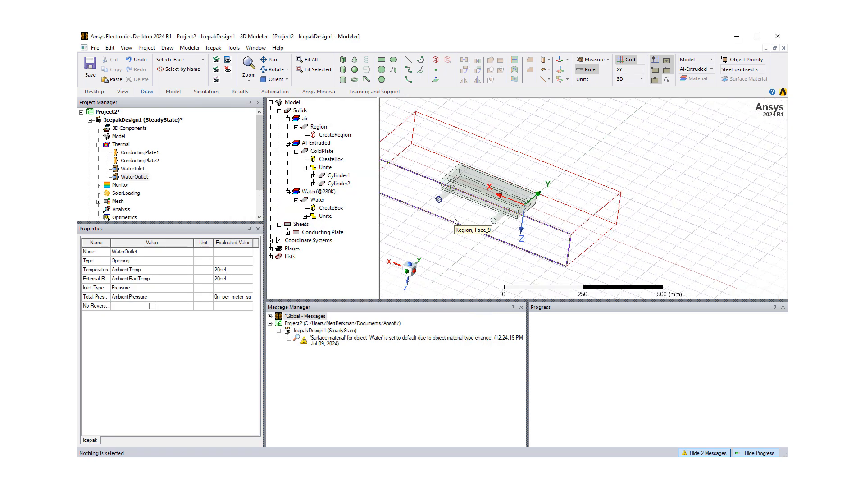
pyautogui.scroll(-4, 454, 218)
pyautogui.scroll(3, 454, 218)
pyautogui.moveTo(461, 219)
pyautogui.mouseDown(button='middle')
pyautogui.moveTo(450, 223)
pyautogui.moveTo(452, 256)
pyautogui.mouseUp(button='middle')
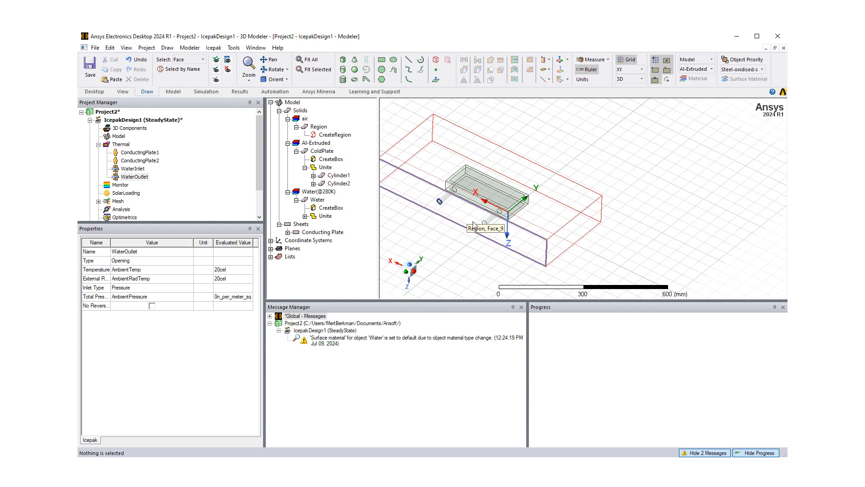
pyautogui.scroll(-3, 467, 220)
pyautogui.scroll(2, 458, 240)
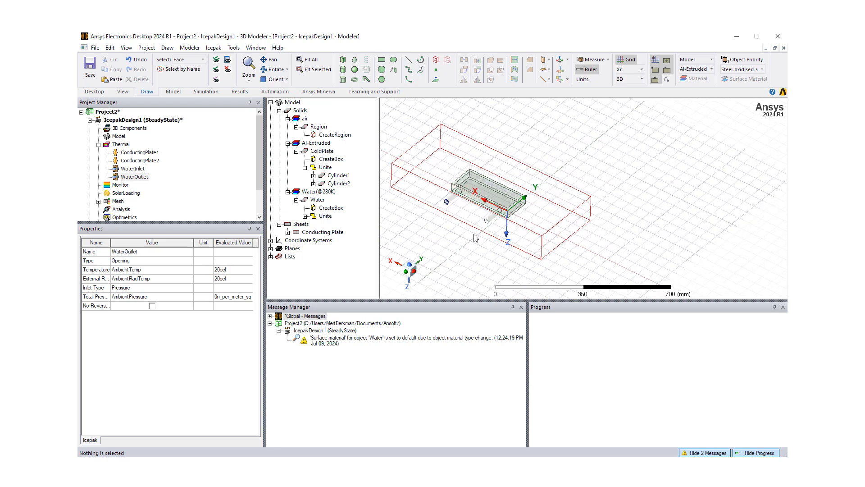
pyautogui.moveTo(502, 219)
pyautogui.mouseDown(button='middle')
pyautogui.moveTo(463, 224)
pyautogui.moveTo(483, 239)
pyautogui.moveTo(494, 232)
pyautogui.mouseUp(button='middle')
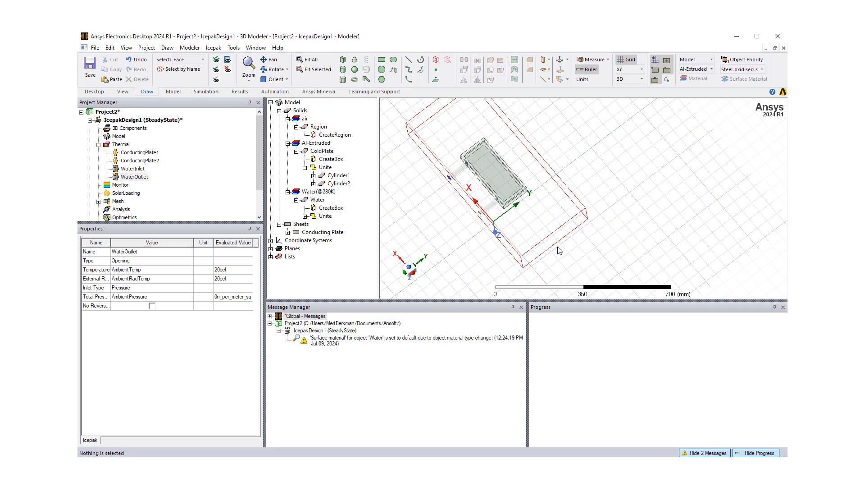
pyautogui.moveTo(549, 246); pyautogui.dragTo(549, 234, button='middle')
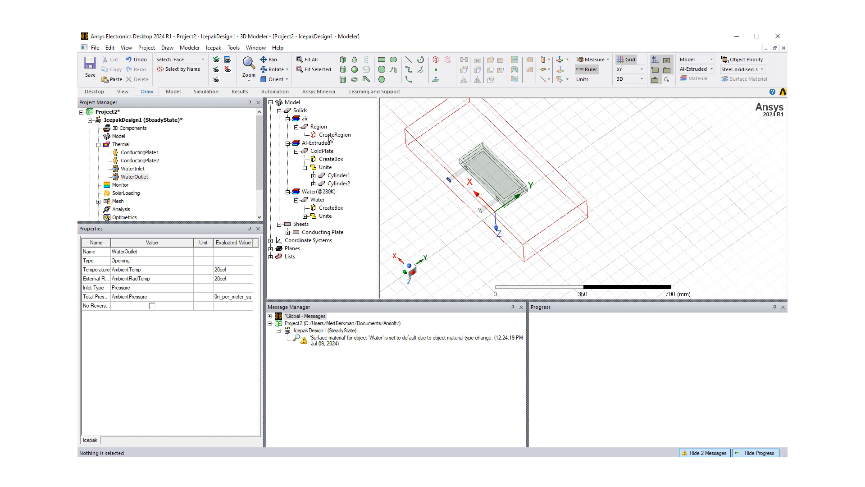
pyautogui.click(305, 118)
pyautogui.click(319, 127)
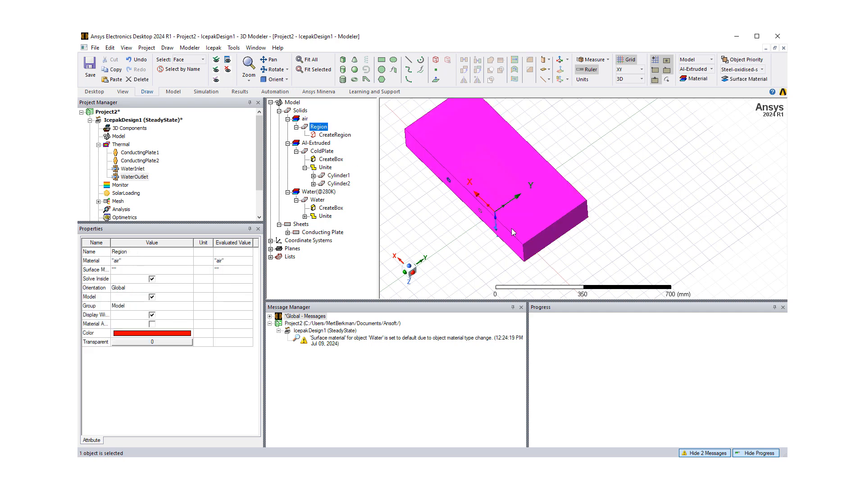
pyautogui.click(554, 239)
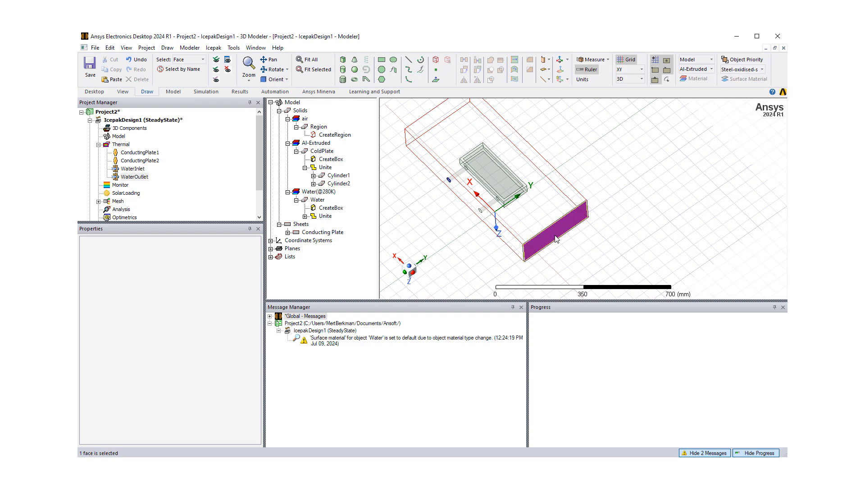
pyautogui.keyDown('alt'); pyautogui.moveTo(553, 240); pyautogui.dragTo(520, 210); pyautogui.keyUp('alt')
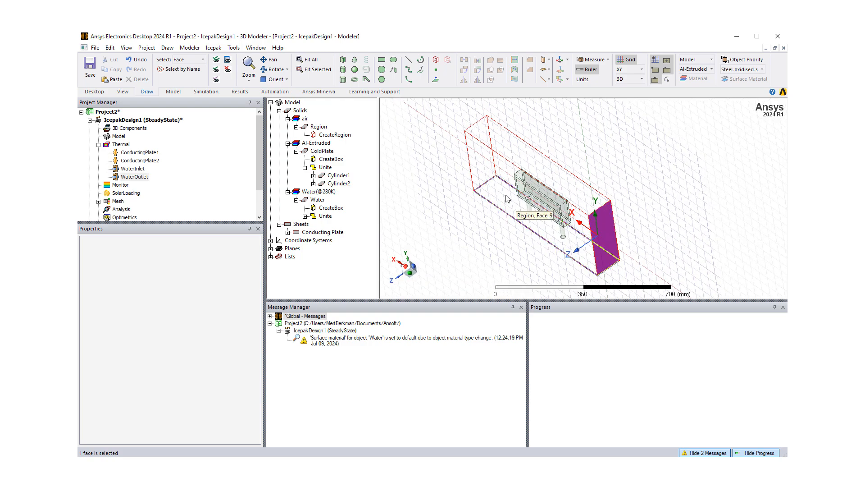
pyautogui.keyDown('ctrl'); pyautogui.click(477, 160); pyautogui.keyUp('ctrl')
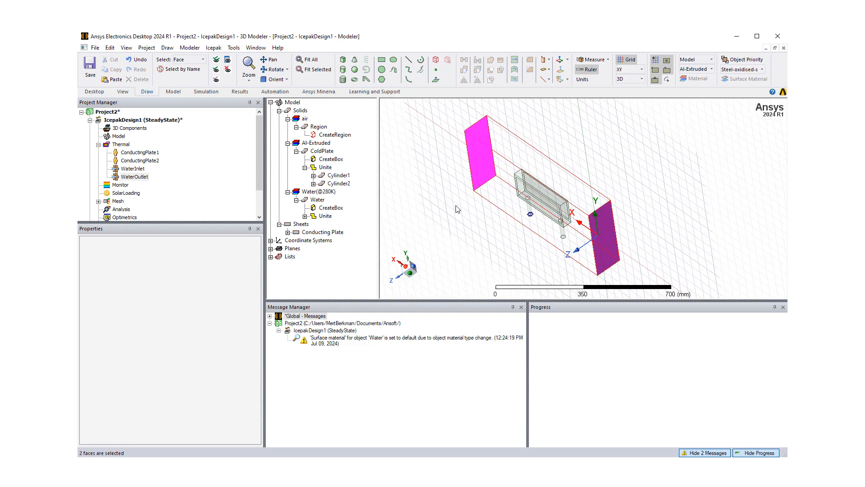
pyautogui.rightClick(424, 197)
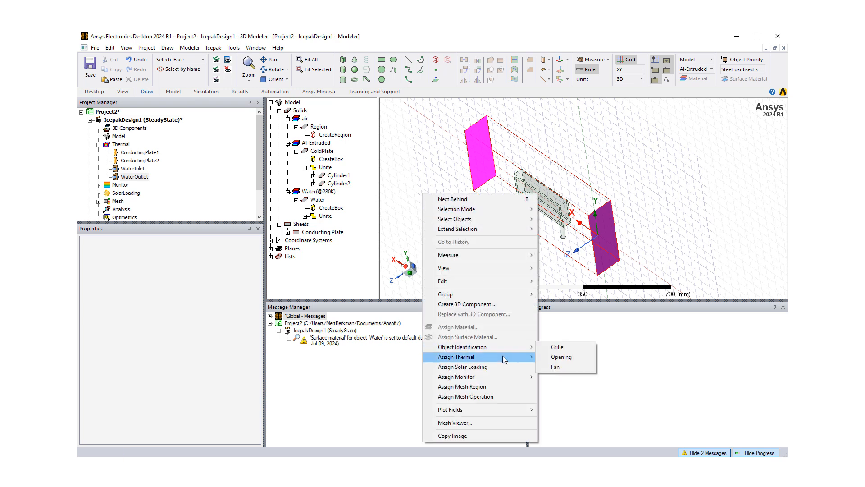
pyautogui.moveTo(578, 388)
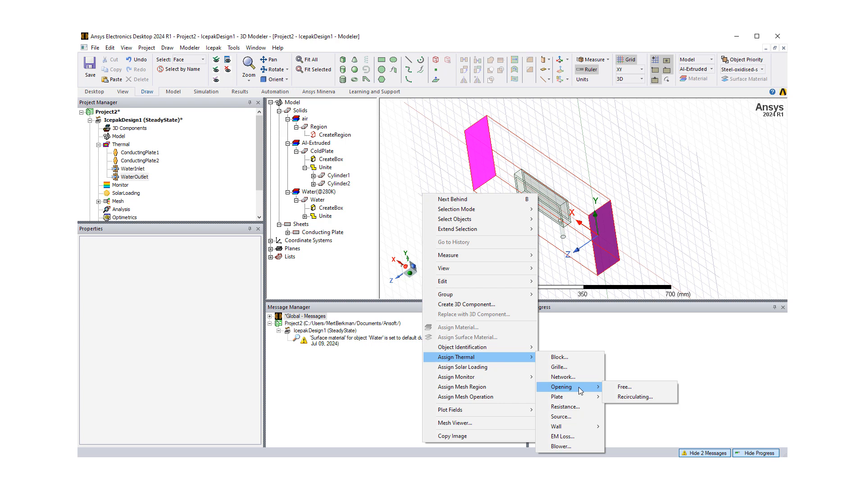
pyautogui.click(621, 388)
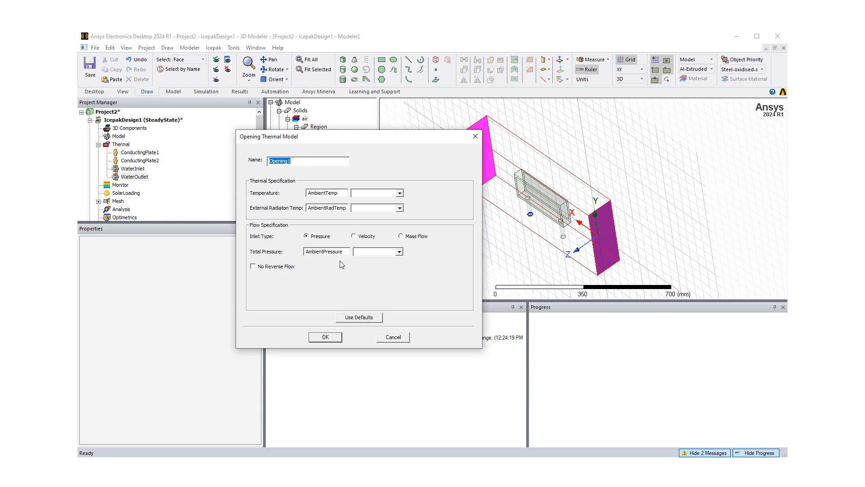
pyautogui.click(326, 337)
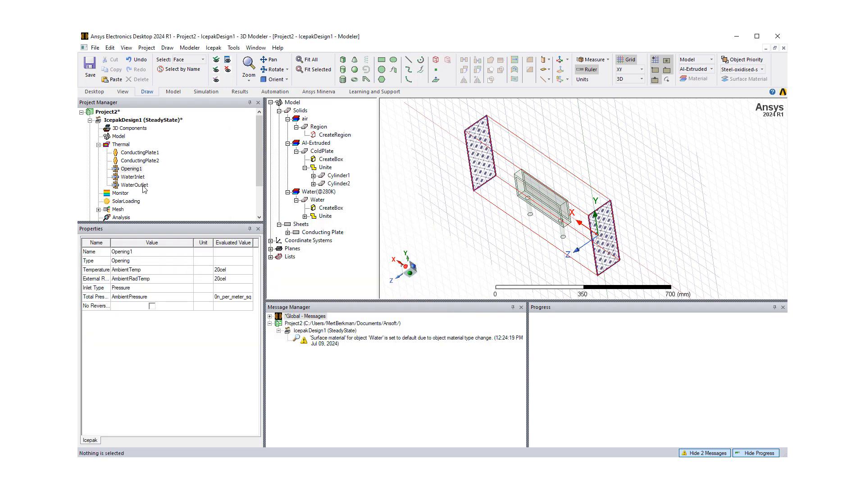
pyautogui.keyDown('alt'); pyautogui.moveTo(512, 210); pyautogui.dragTo(523, 225); pyautogui.keyUp('alt')
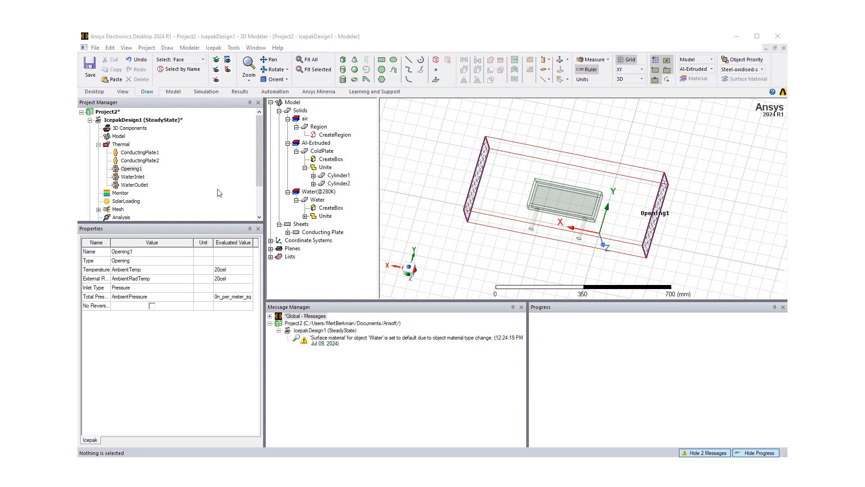
# Review the global mesh region settings and accept the default mid-level auto mesh resolution and facet level
pyautogui.click(213, 48)
pyautogui.click(380, 40)
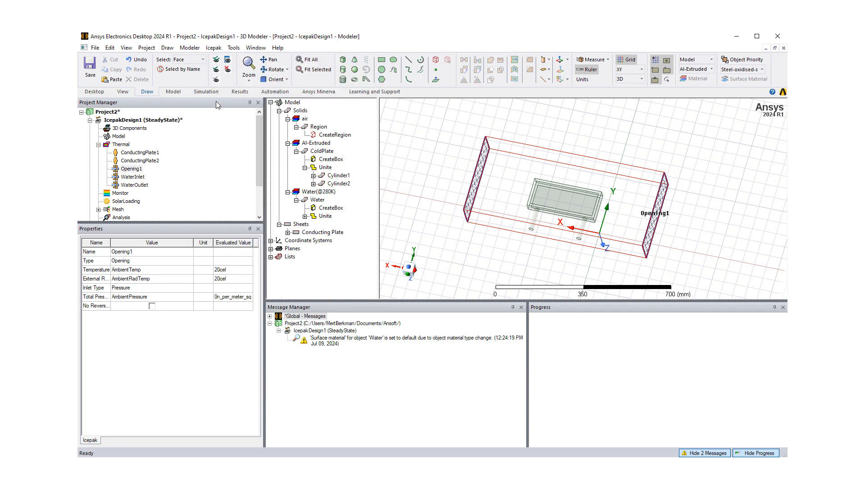
pyautogui.click(205, 93)
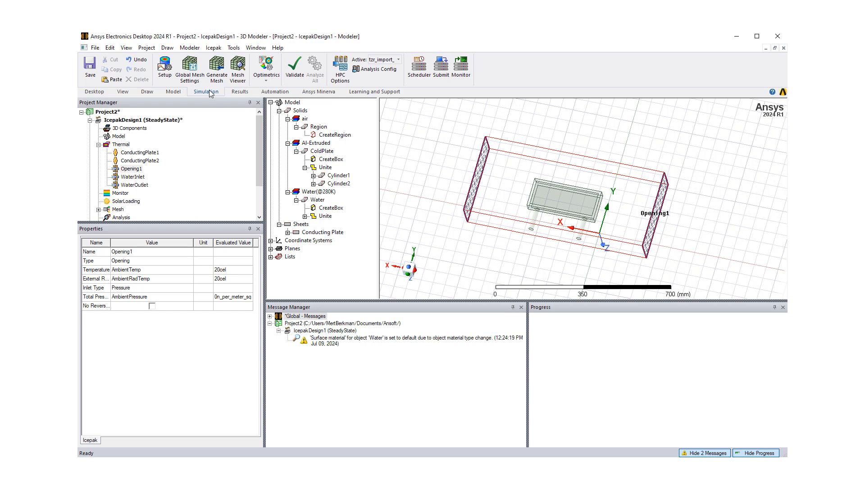
pyautogui.click(190, 71)
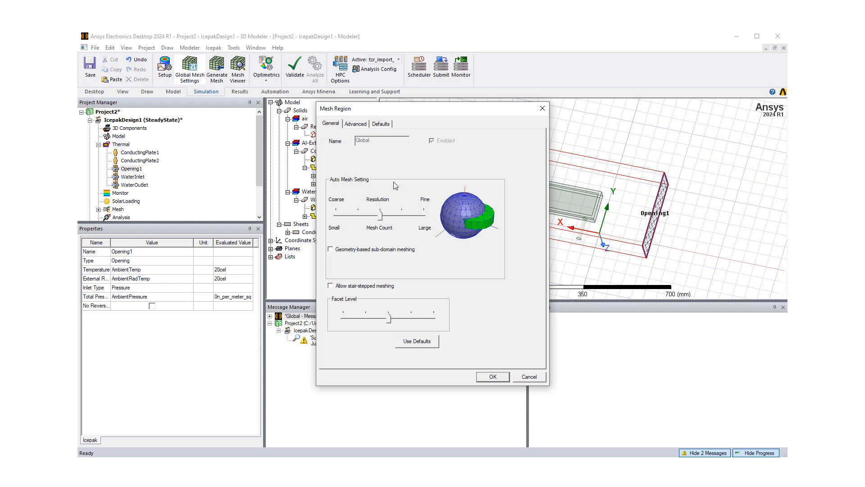
pyautogui.click(491, 376)
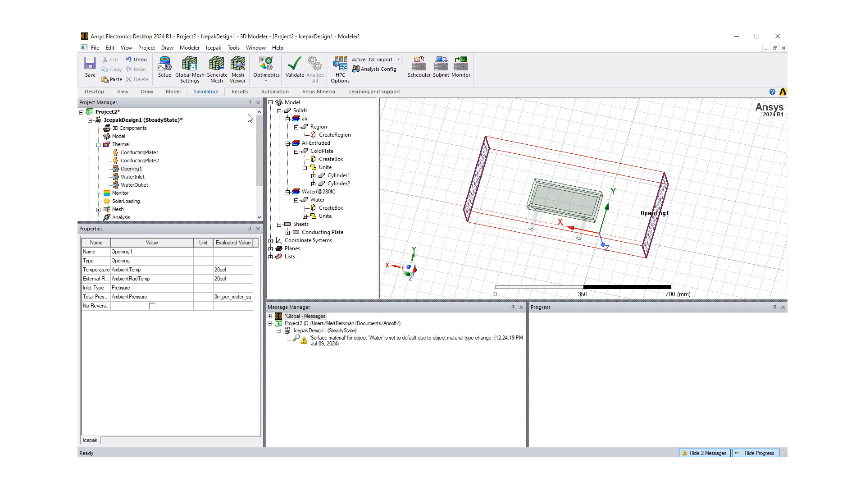
# Generate the mesh, saving the project as Project2.aedt in the Ansoft folder, and move the mesh visualization window clear of the model
pyautogui.click(216, 71)
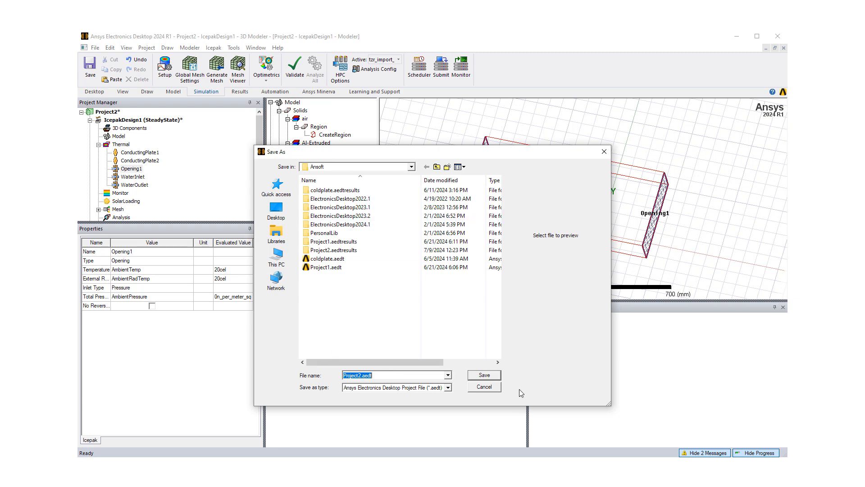
pyautogui.click(484, 375)
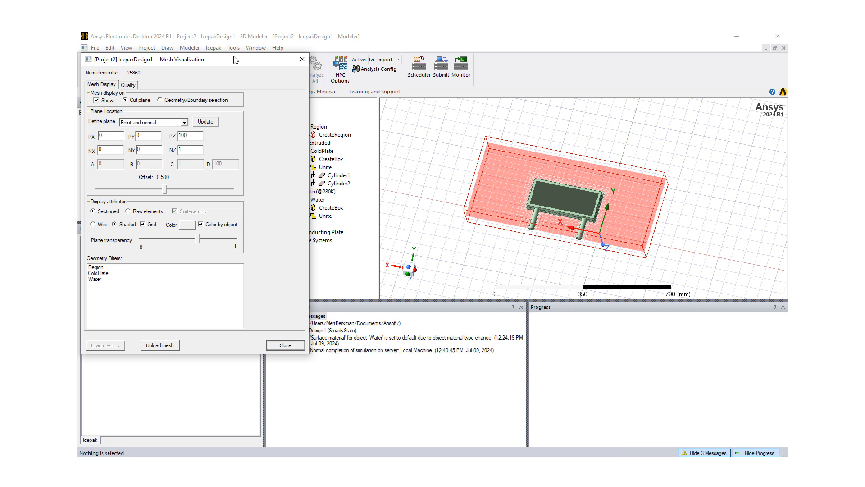
pyautogui.moveTo(198, 61); pyautogui.dragTo(221, 54)
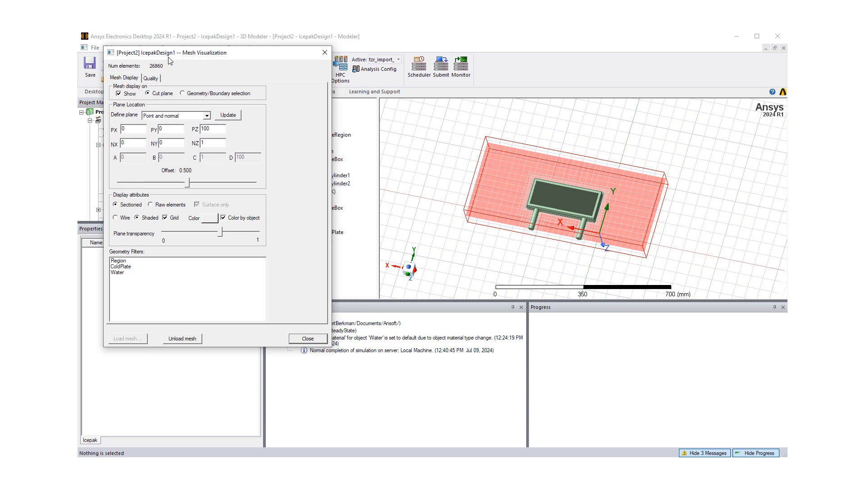
pyautogui.moveTo(170, 55); pyautogui.dragTo(149, 138)
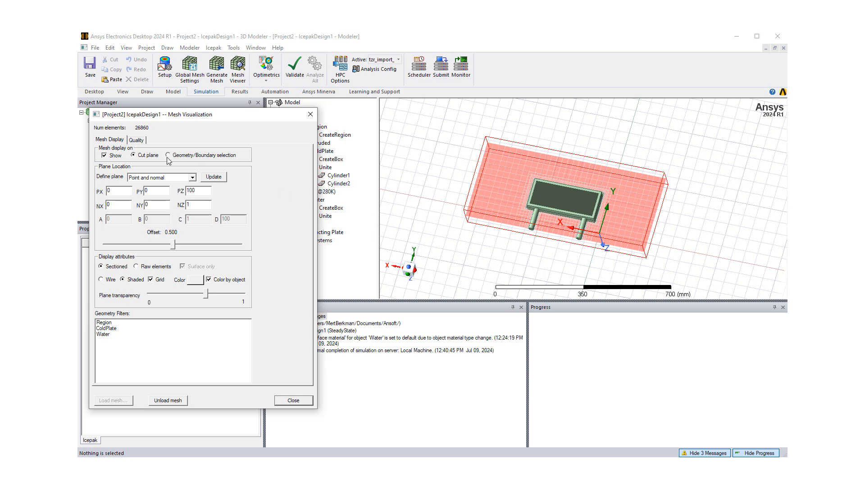
# Check the mesh quality histograms for face alignment and skewness, and return to the mesh display settings
pyautogui.click(136, 140)
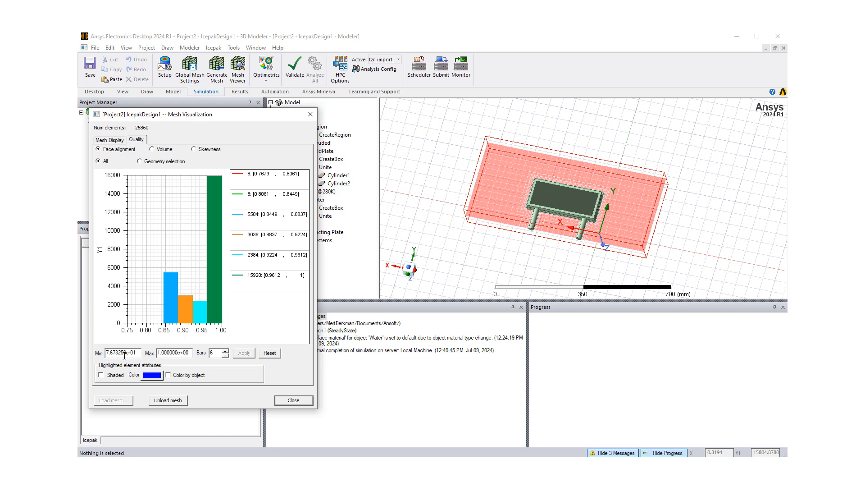
pyautogui.click(194, 149)
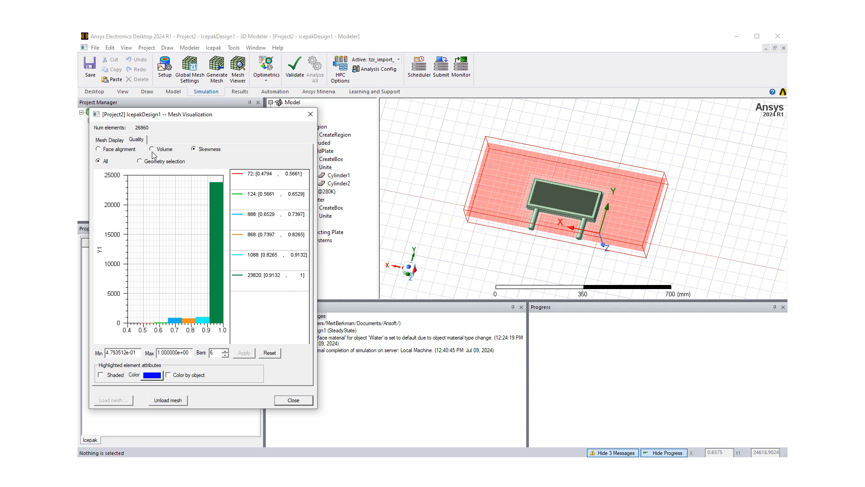
pyautogui.click(113, 142)
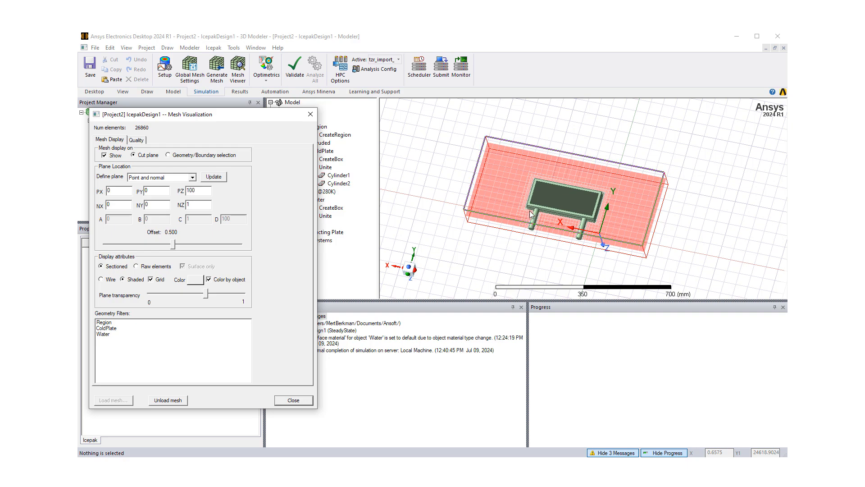
# Hide the cold plate assembly's solid geometry in the model view to expose the mesh on the cut plane
pyautogui.scroll(8, 530, 212)
pyautogui.moveTo(543, 206); pyautogui.dragTo(536, 227, button='middle')
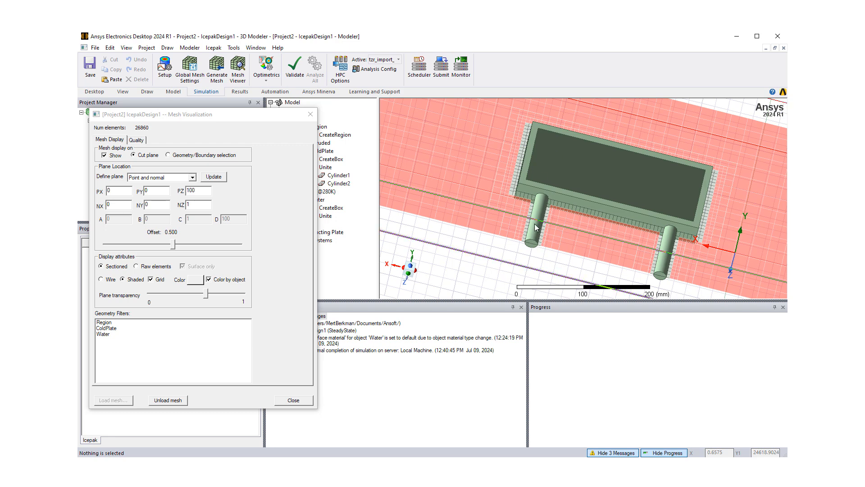
pyautogui.scroll(-4, 536, 227)
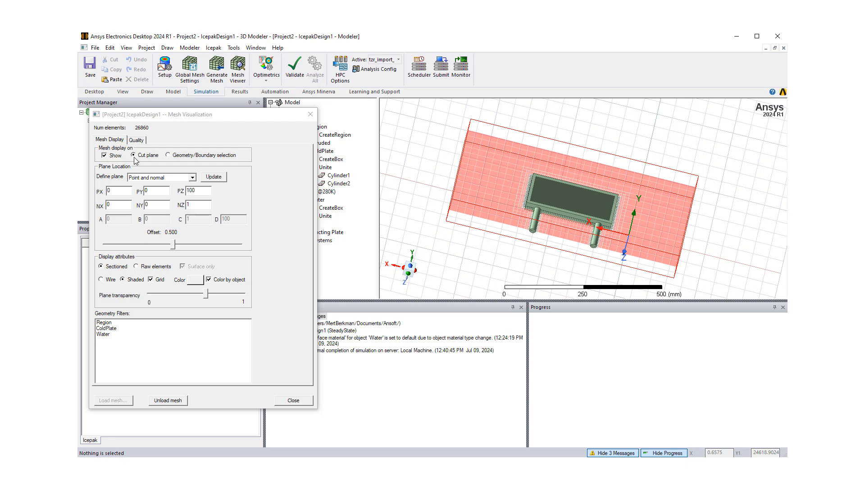
pyautogui.moveTo(539, 181); pyautogui.dragTo(562, 213, button='middle')
pyautogui.scroll(1, 598, 201)
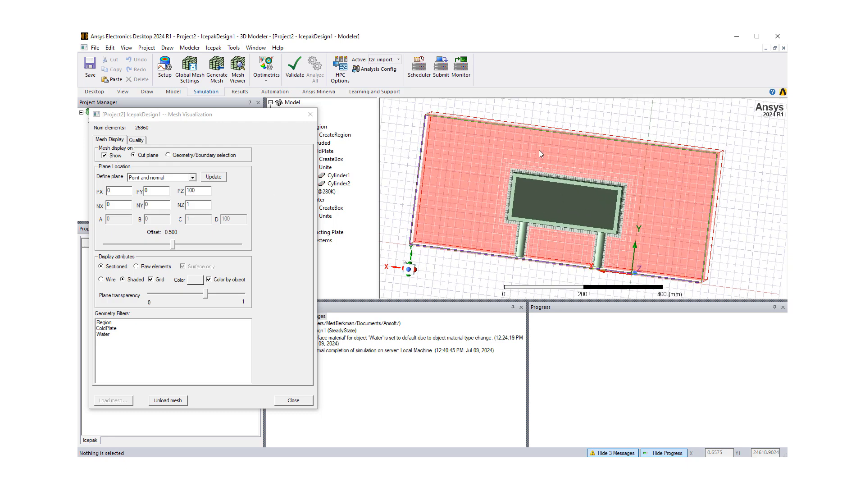
pyautogui.moveTo(475, 138); pyautogui.dragTo(713, 301)
pyautogui.rightClick(524, 151)
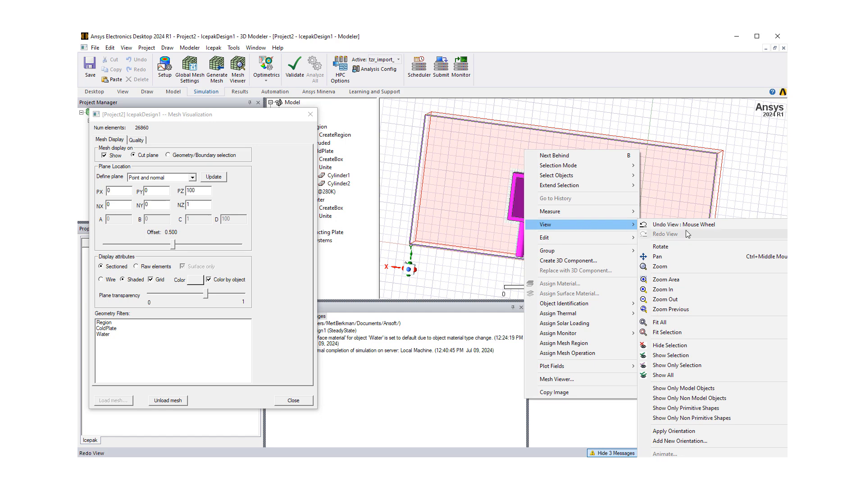
pyautogui.click(692, 348)
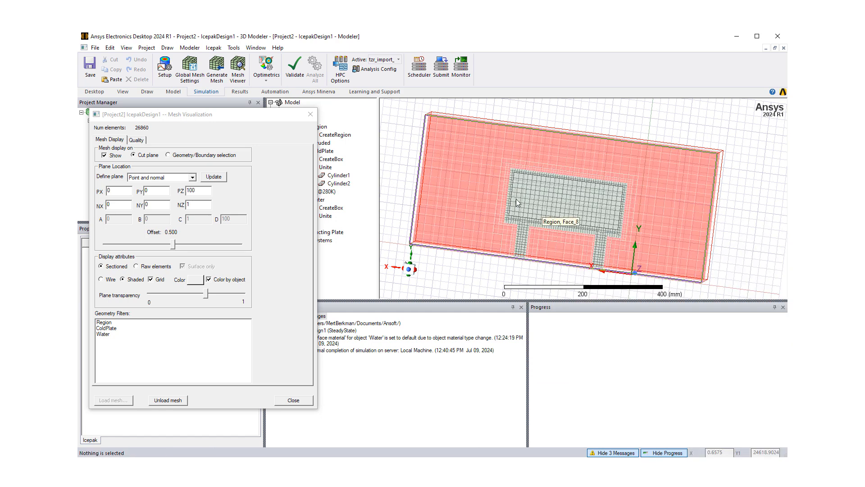
# Examine the cut-plane mesh around the cold plate, its two pipes and the surrounding air region
pyautogui.moveTo(521, 229); pyautogui.dragTo(516, 231, button='middle')
pyautogui.scroll(1, 600, 258)
pyautogui.scroll(5, 600, 260)
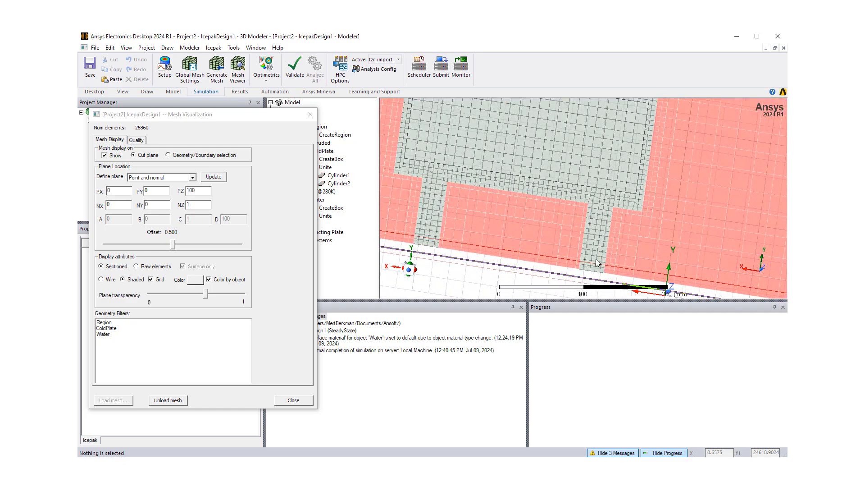
pyautogui.scroll(-7, 588, 213)
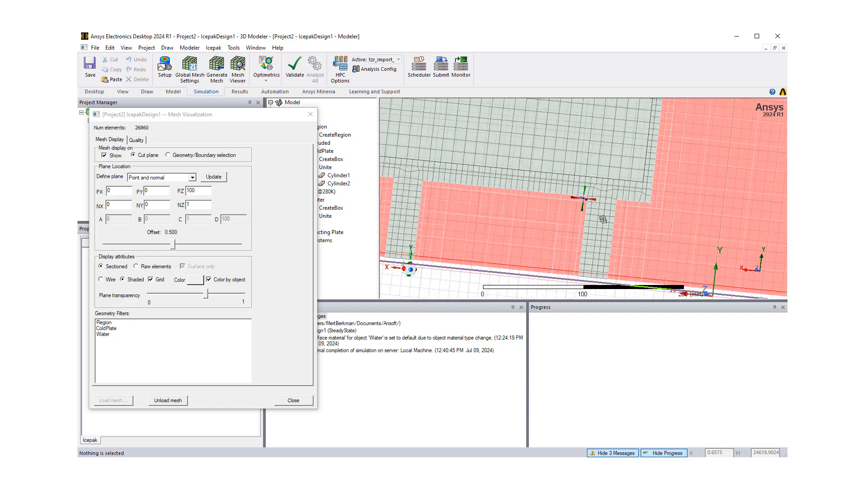
pyautogui.moveTo(454, 207); pyautogui.dragTo(438, 191, button='middle')
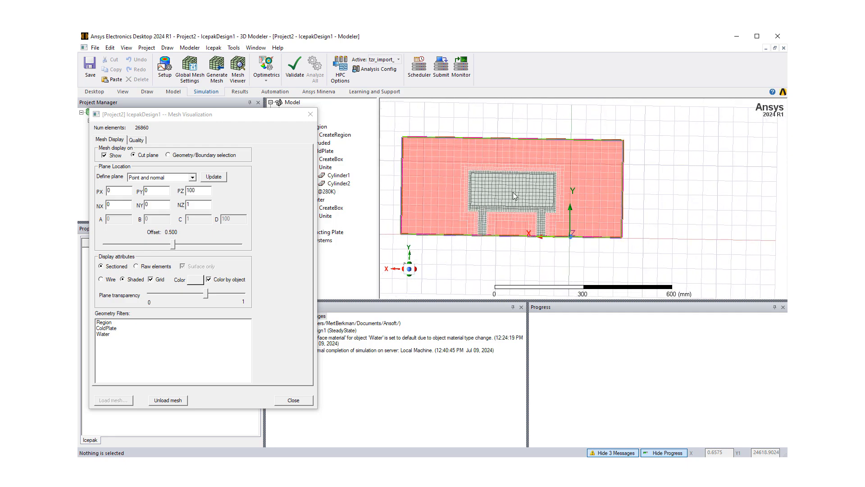
pyautogui.scroll(3, 507, 193)
pyautogui.scroll(-2, 497, 194)
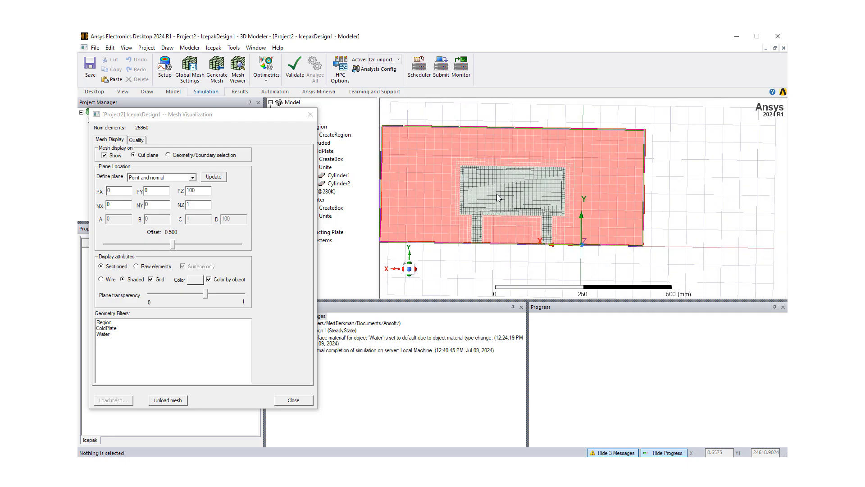
pyautogui.moveTo(493, 190); pyautogui.dragTo(482, 159, button='middle')
pyautogui.scroll(2, 508, 220)
pyautogui.scroll(-2, 507, 220)
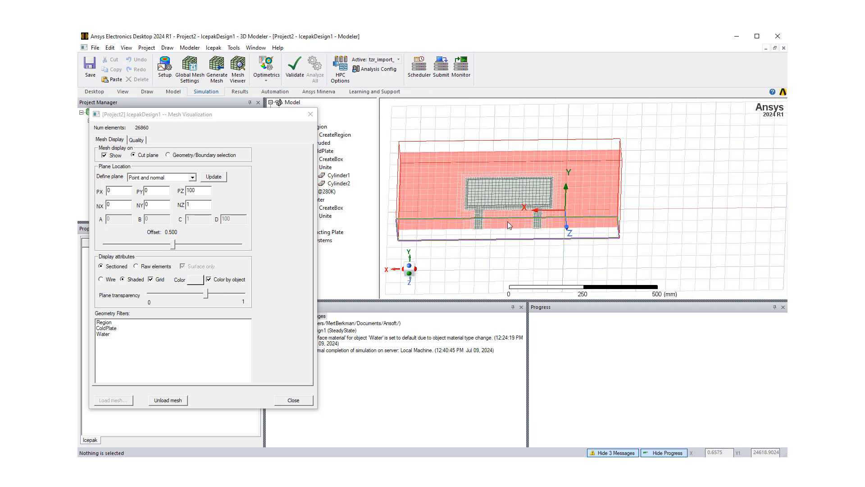
# Inspect the cut-plane mesh up close at the cold plate's lower edge and where the pipes join it
pyautogui.scroll(1, 483, 211)
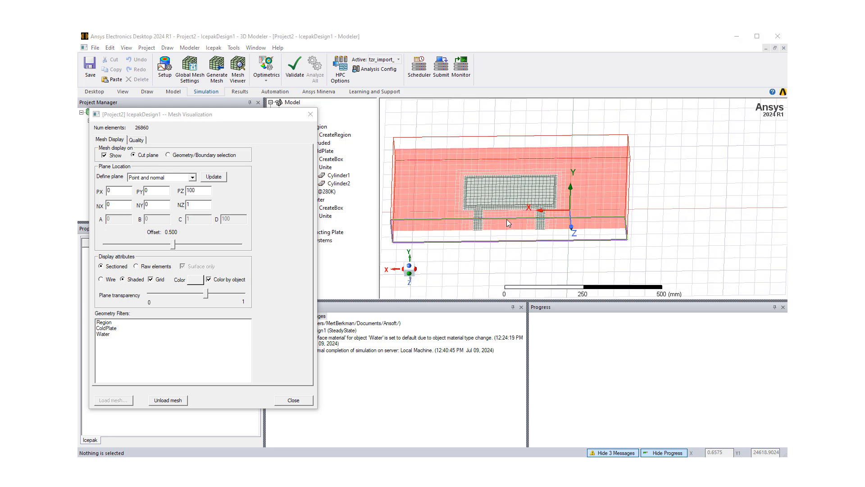
pyautogui.scroll(2, 480, 212)
pyautogui.scroll(-2, 491, 212)
pyautogui.moveTo(487, 212)
pyautogui.mouseDown(button='middle')
pyautogui.moveTo(493, 240)
pyautogui.moveTo(485, 221)
pyautogui.mouseUp(button='middle')
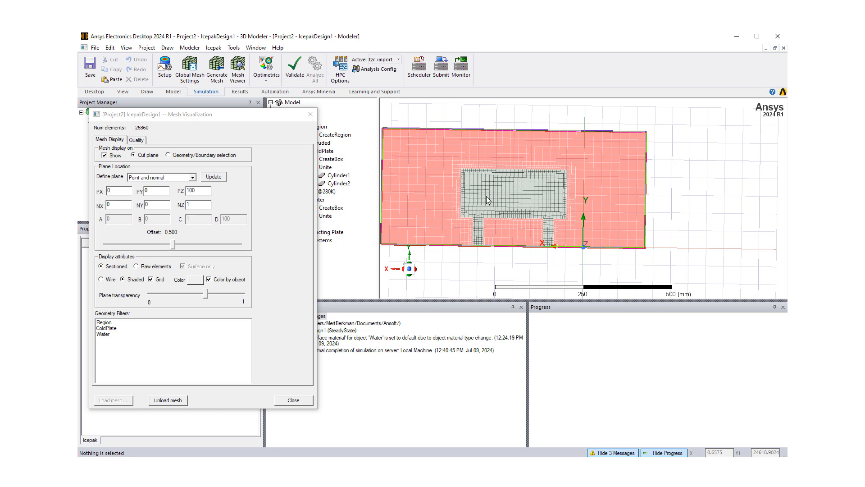
pyautogui.scroll(4, 486, 200)
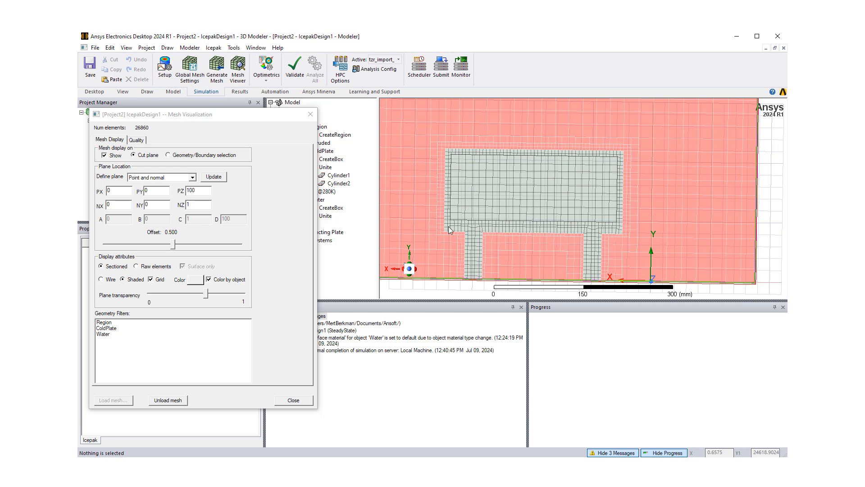
pyautogui.scroll(4, 439, 227)
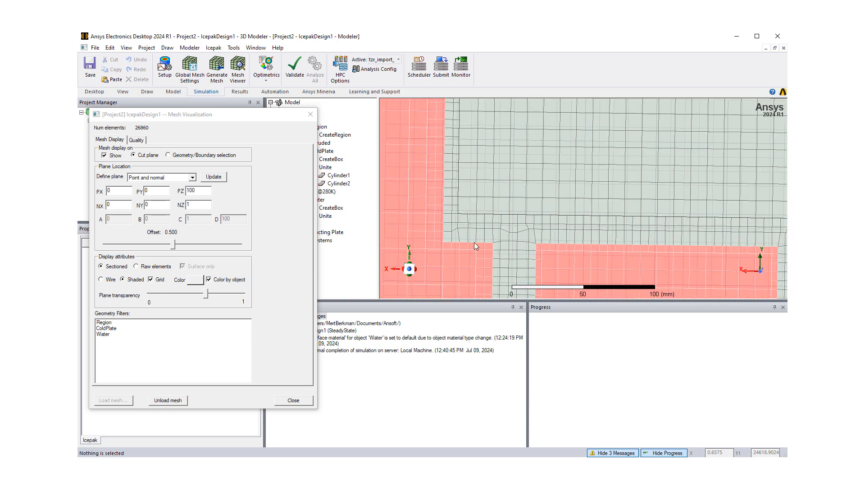
pyautogui.scroll(-3, 474, 242)
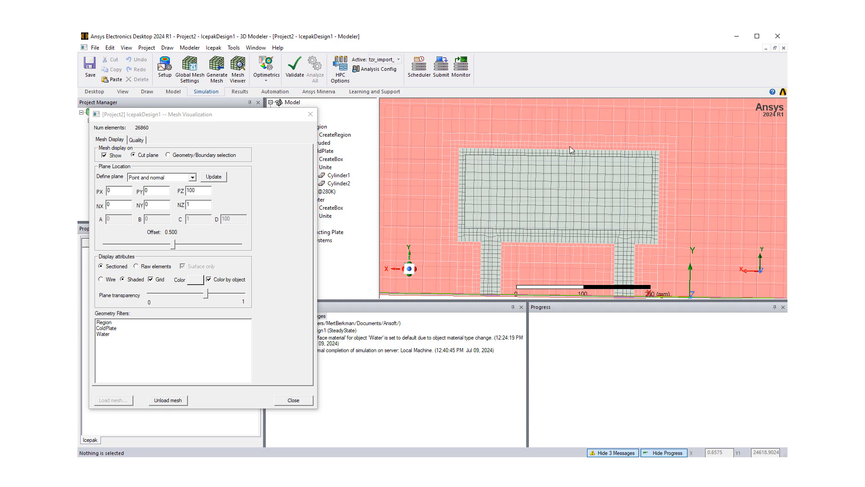
pyautogui.scroll(-2, 503, 188)
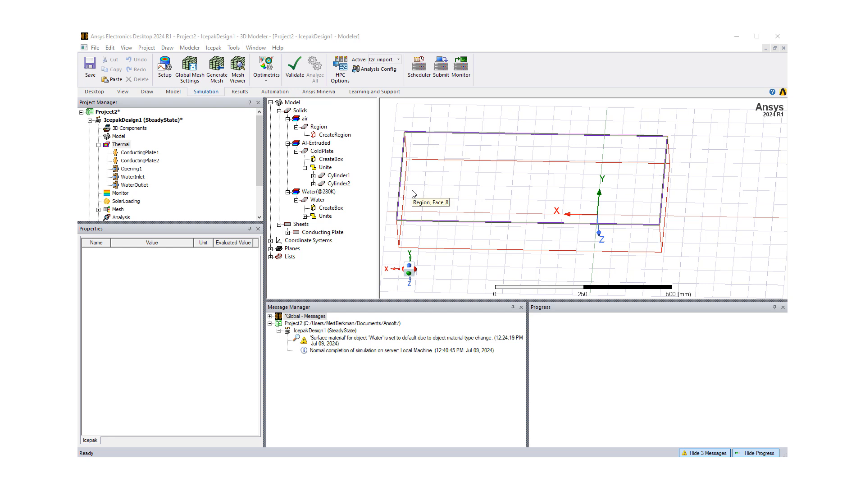
# In the Icepak design settings, set the gravity vector to Global::X in the negative direction
pyautogui.click(213, 48)
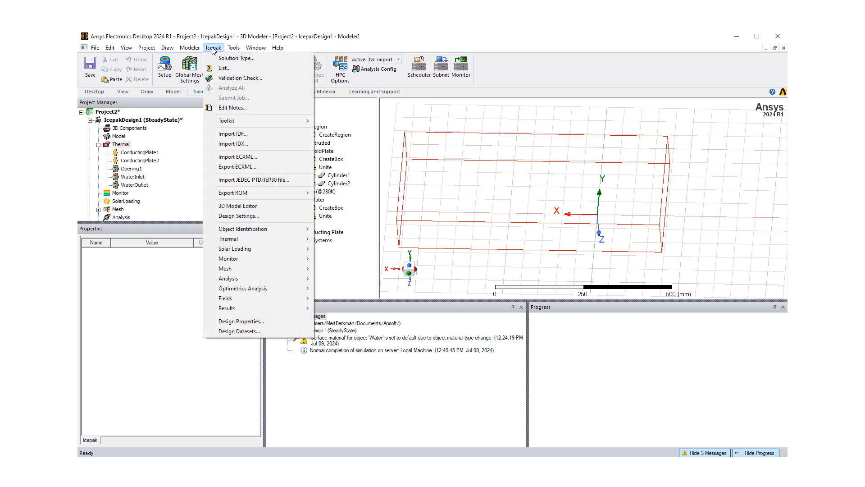
pyautogui.click(258, 218)
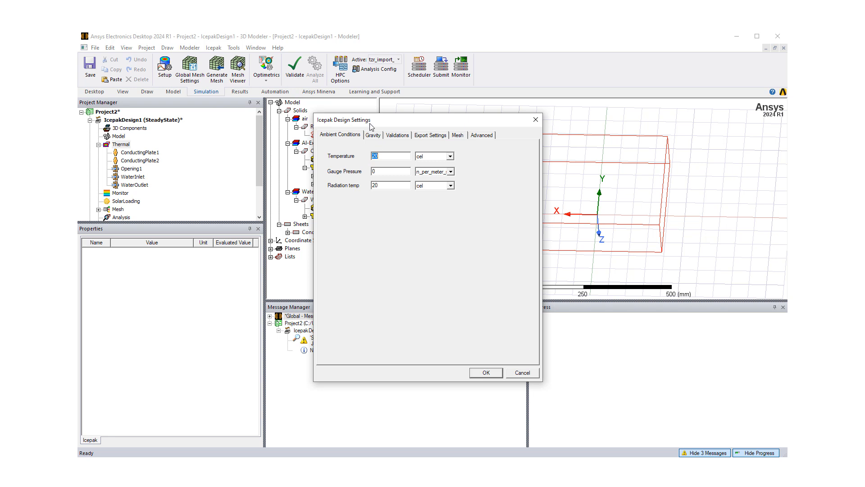
pyautogui.moveTo(342, 129); pyautogui.dragTo(319, 151)
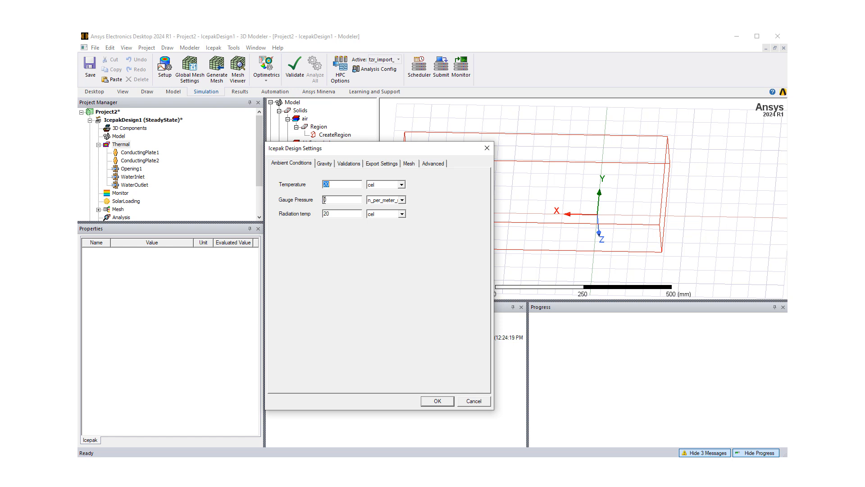
pyautogui.click(325, 163)
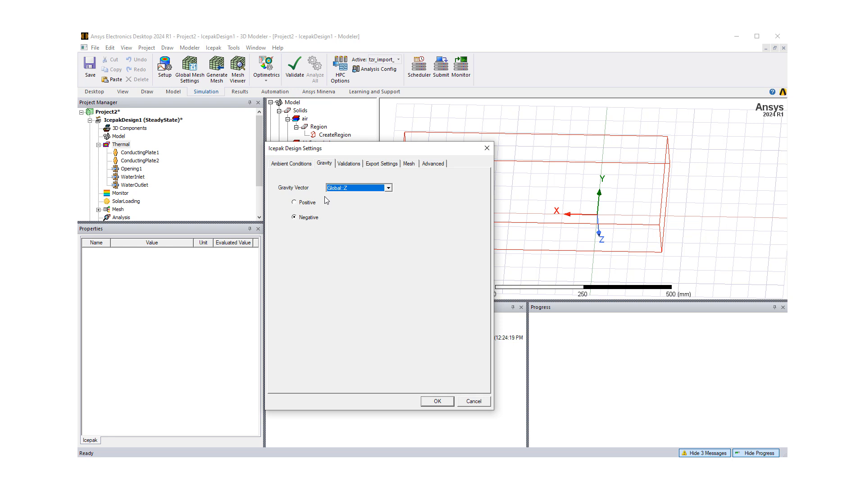
pyautogui.click(389, 189)
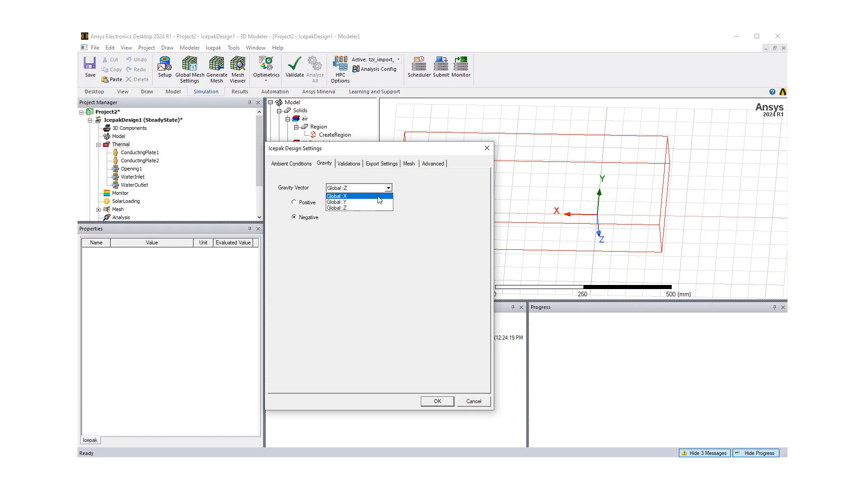
pyautogui.click(379, 200)
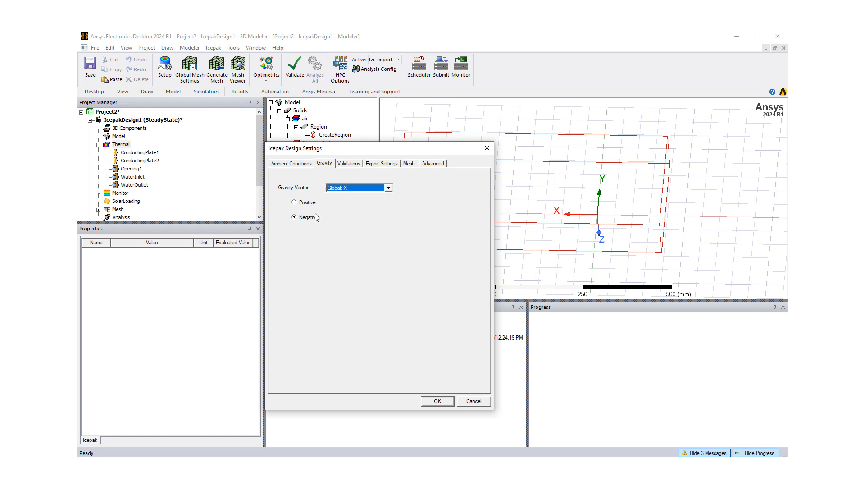
# Review the validation, export, mesh, altitude and ambient settings, recheck the gravity direction and apply the design settings
pyautogui.click(347, 167)
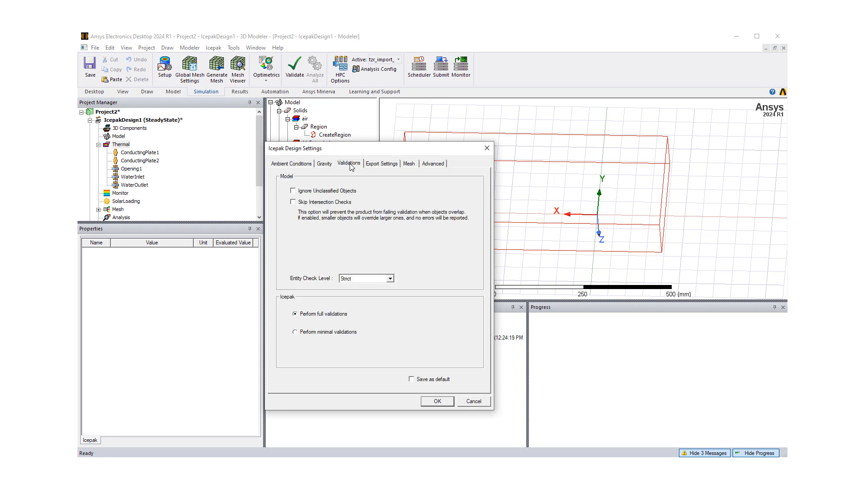
pyautogui.click(376, 166)
pyautogui.click(410, 166)
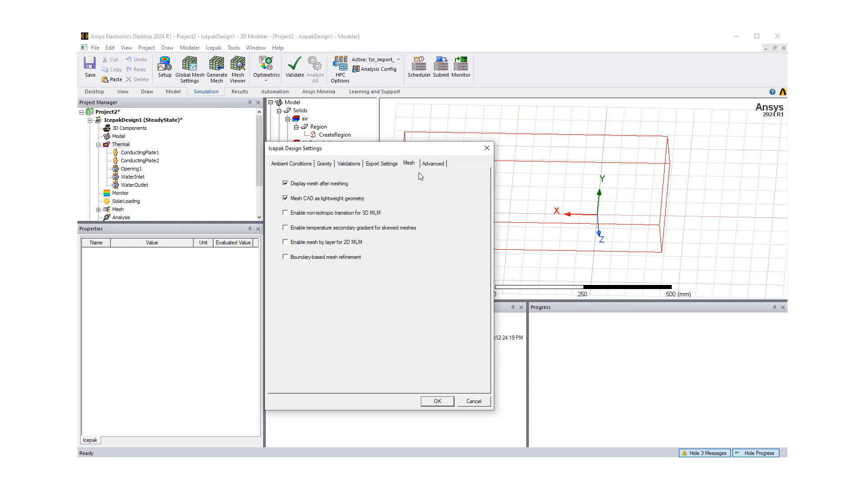
pyautogui.click(435, 164)
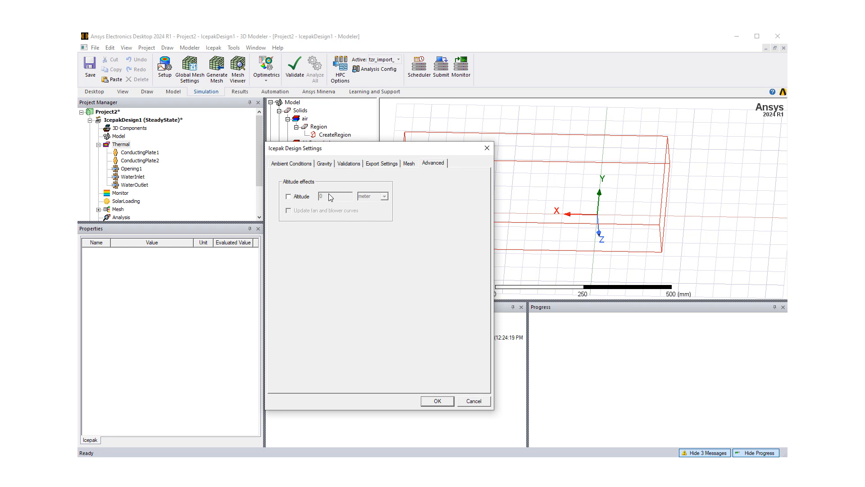
pyautogui.click(325, 165)
pyautogui.click(284, 165)
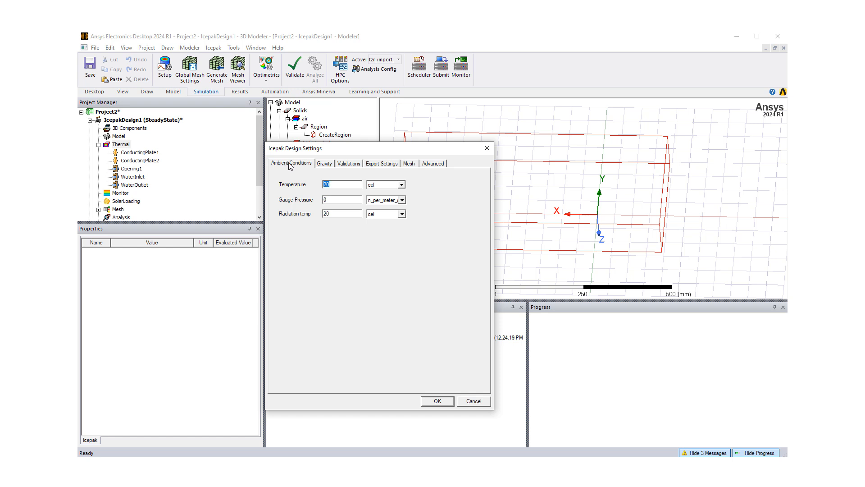
pyautogui.click(324, 164)
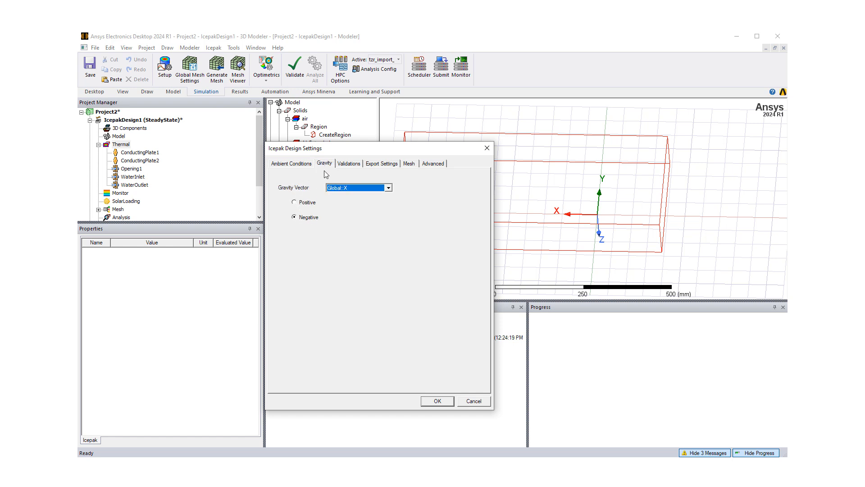
pyautogui.click(437, 401)
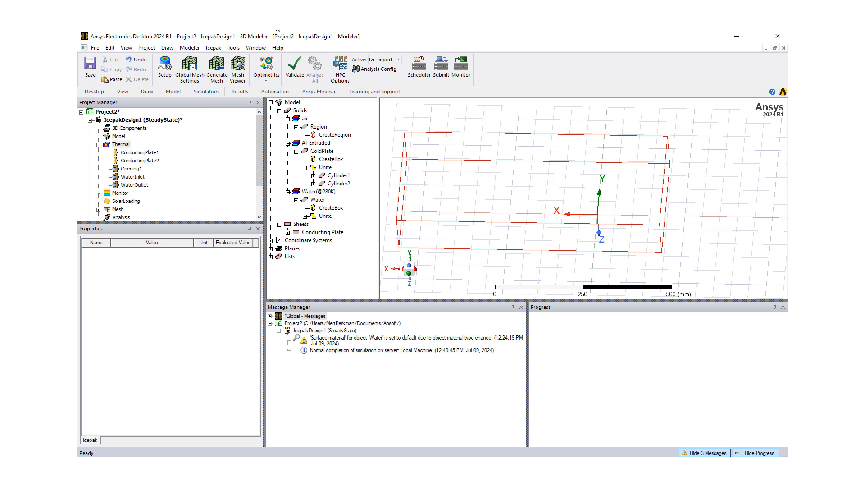
# Create the solve setup Setup1 with 300 maximum iterations and turbulent flow using the Zero Equation model
pyautogui.click(165, 70)
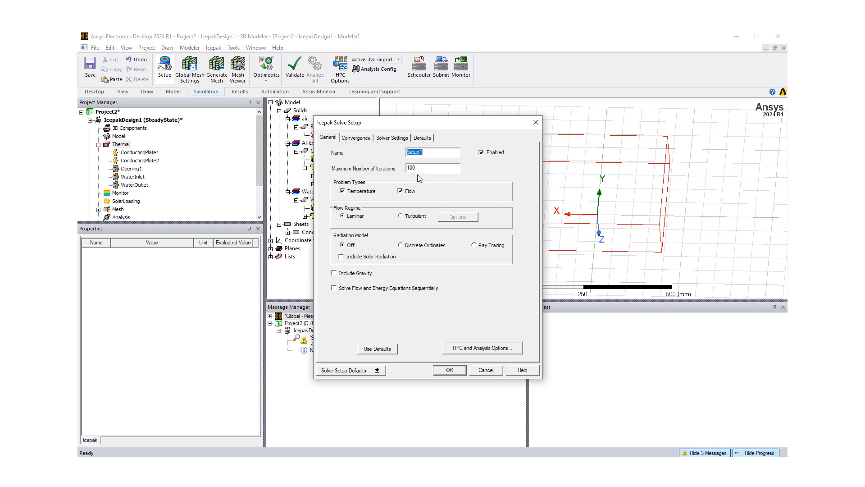
pyautogui.moveTo(417, 168); pyautogui.dragTo(398, 166)
pyautogui.click(402, 217)
pyautogui.click(457, 217)
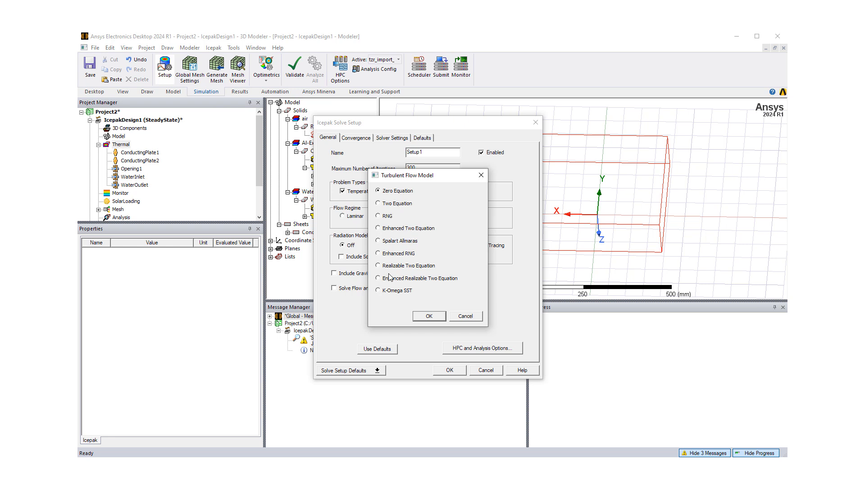
pyautogui.click(429, 316)
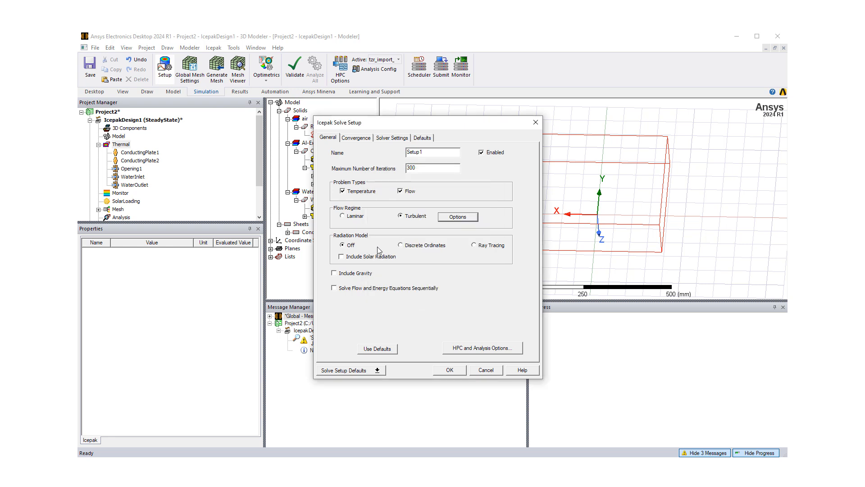
# Enable the Discrete Ordinates radiation model and gravity in the solve setup, and check the convergence criteria
pyautogui.click(401, 245)
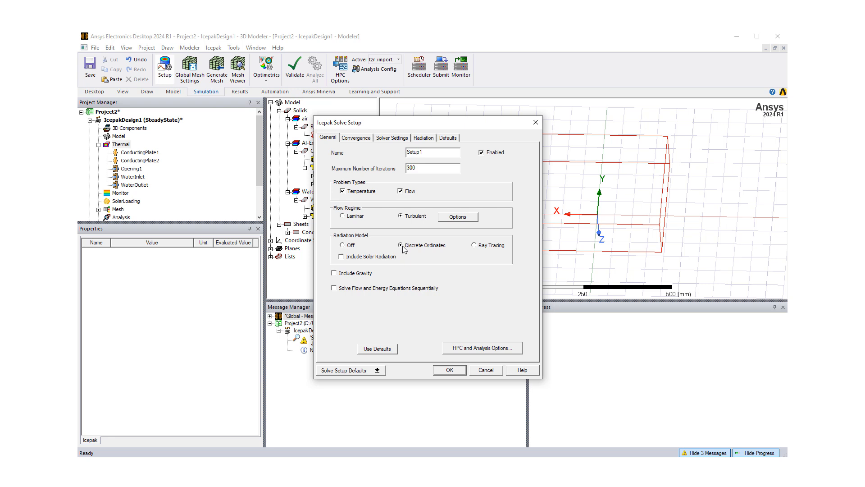
pyautogui.click(335, 273)
pyautogui.click(360, 139)
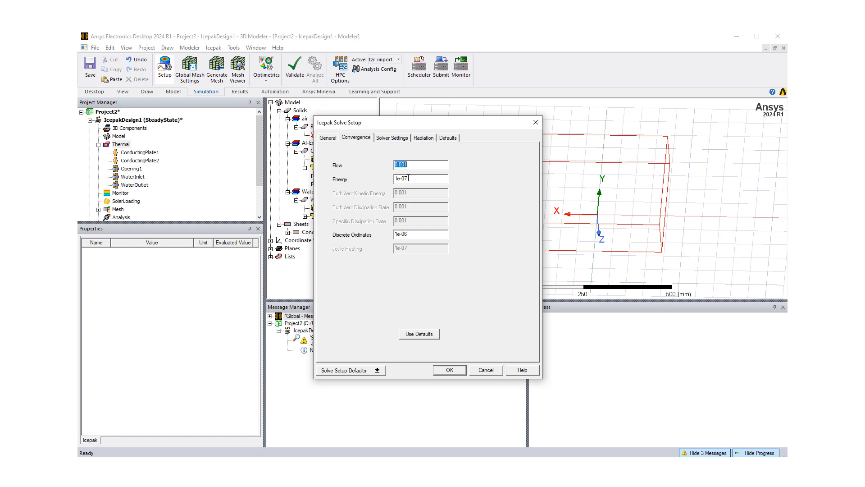
# Set the initial X velocity to 0.005 m_per_sec and accept the advanced solver settings
pyautogui.click(392, 137)
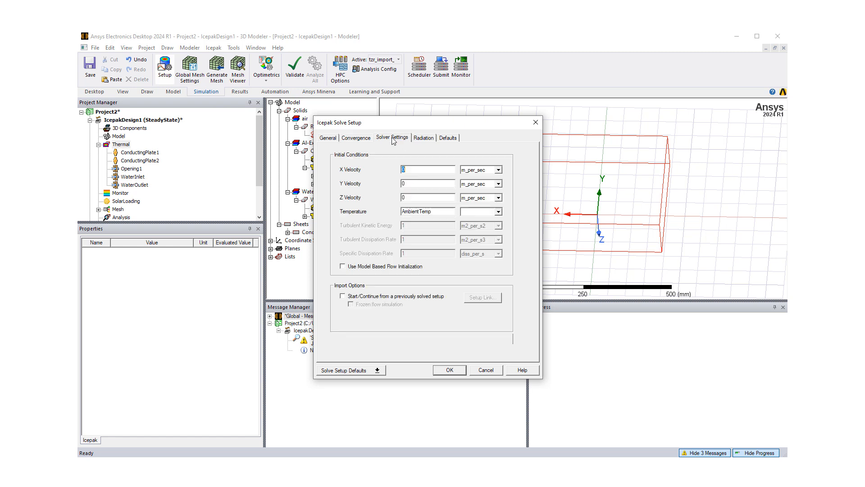
pyautogui.click(410, 170)
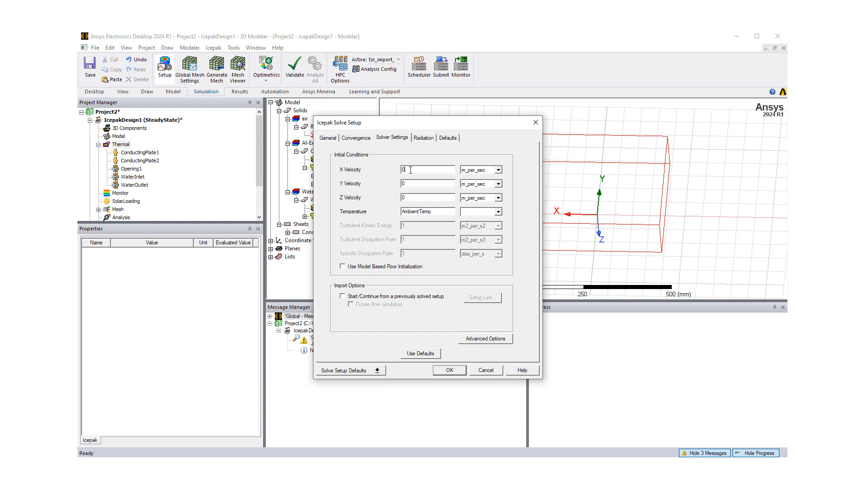
pyautogui.write('.005')
pyautogui.click(485, 339)
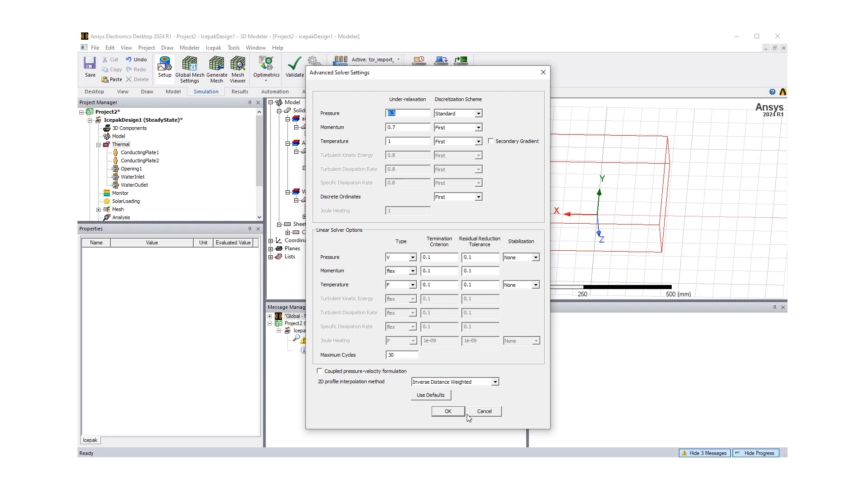
pyautogui.click(448, 411)
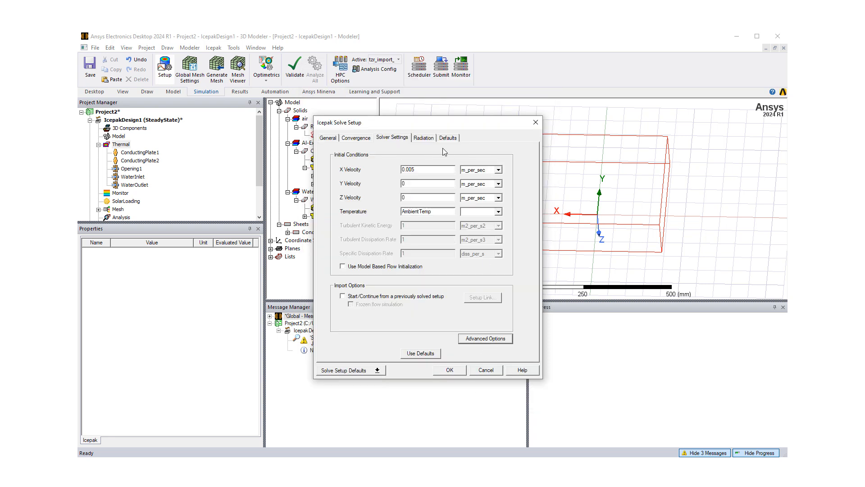
# Set the flow iterations per radiation iteration to 5 in the setup's radiation parameters
pyautogui.click(426, 139)
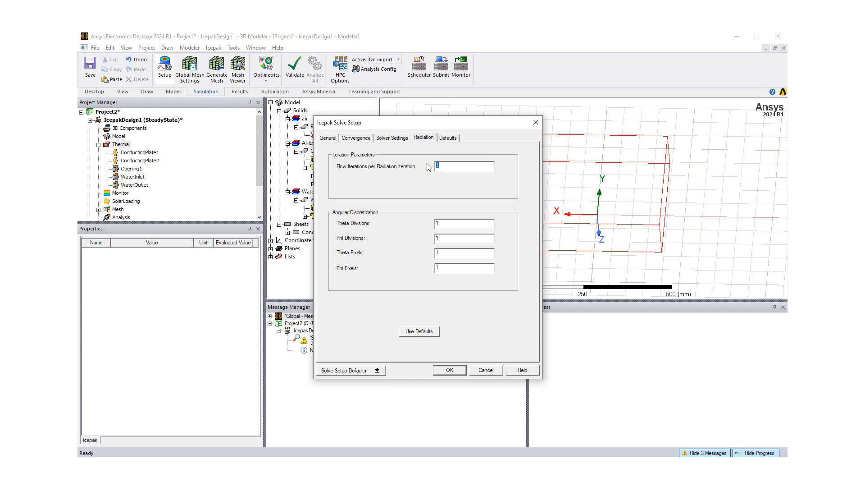
pyautogui.write('5')
pyautogui.click(460, 239)
# Review the default, radiation, solver, convergence and general settings of Setup1, and confirm the solve setup
pyautogui.click(446, 139)
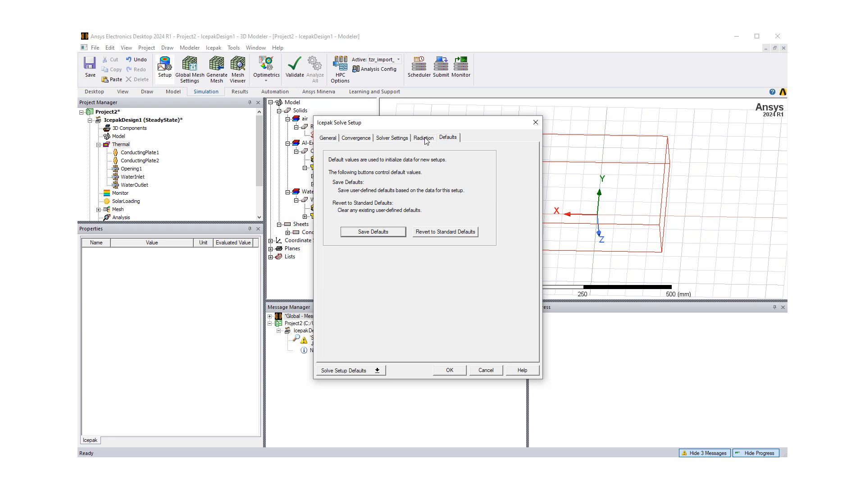
pyautogui.click(424, 138)
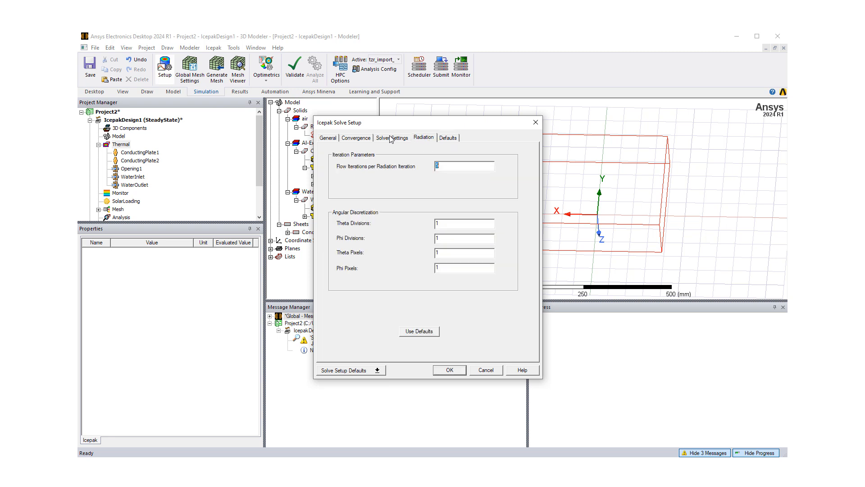
pyautogui.click(392, 138)
pyautogui.click(356, 138)
pyautogui.click(329, 138)
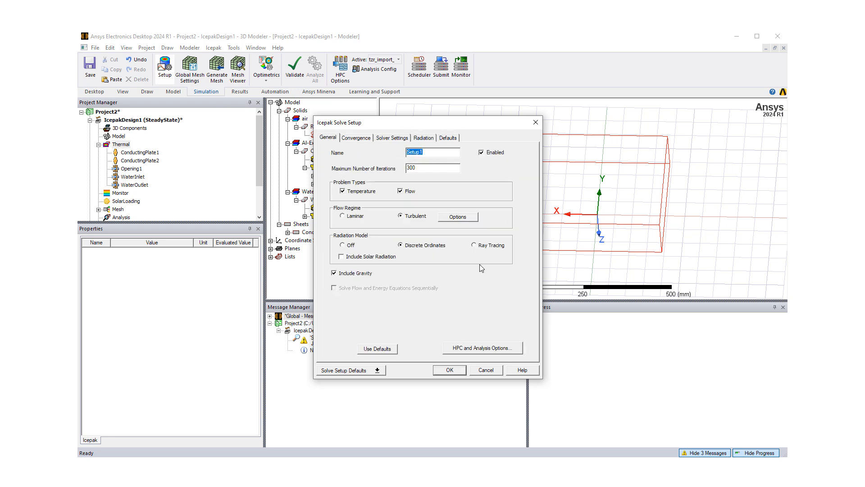
pyautogui.click(450, 370)
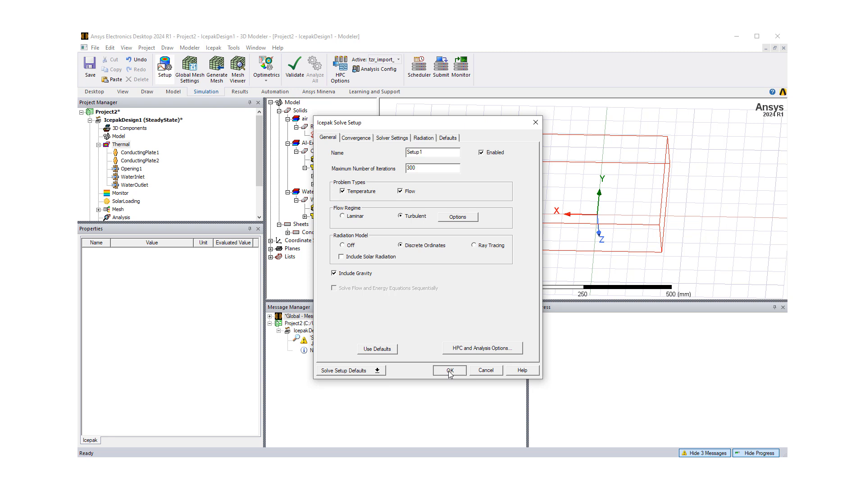
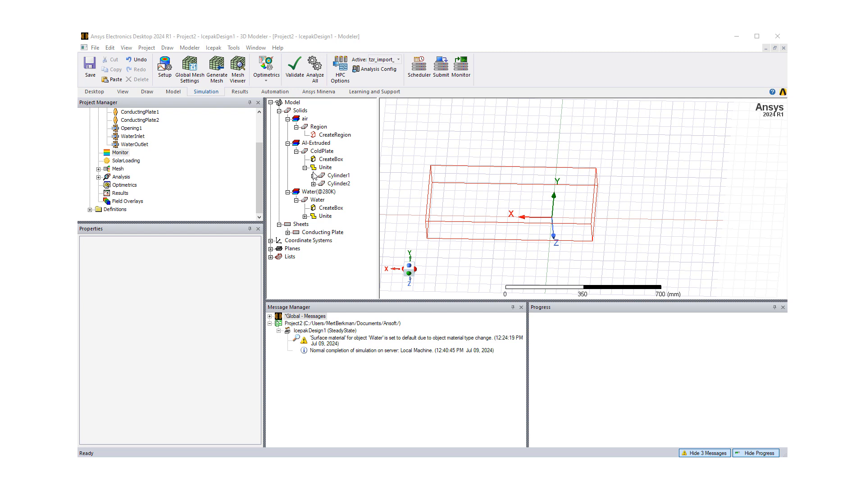
# Assign a MassFlow face monitor to the open end face of the Water object's pipe nearest the coordinate origin
pyautogui.click(317, 201)
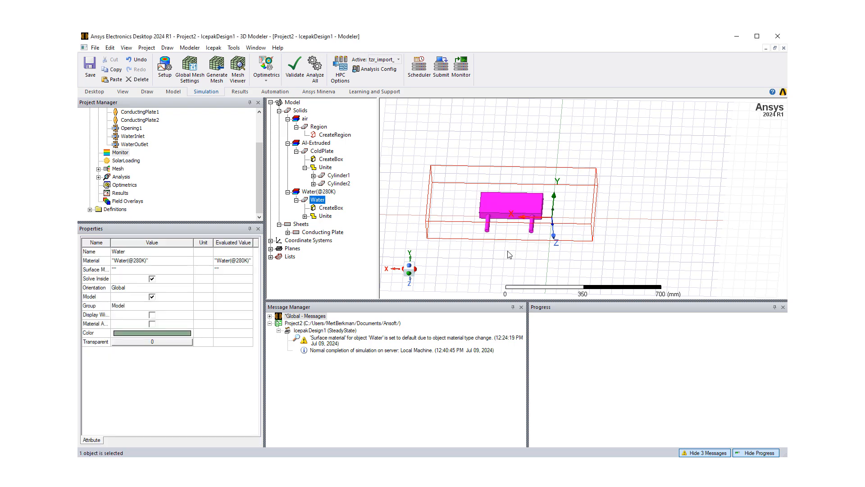
pyautogui.scroll(4, 505, 252)
pyautogui.scroll(2, 540, 233)
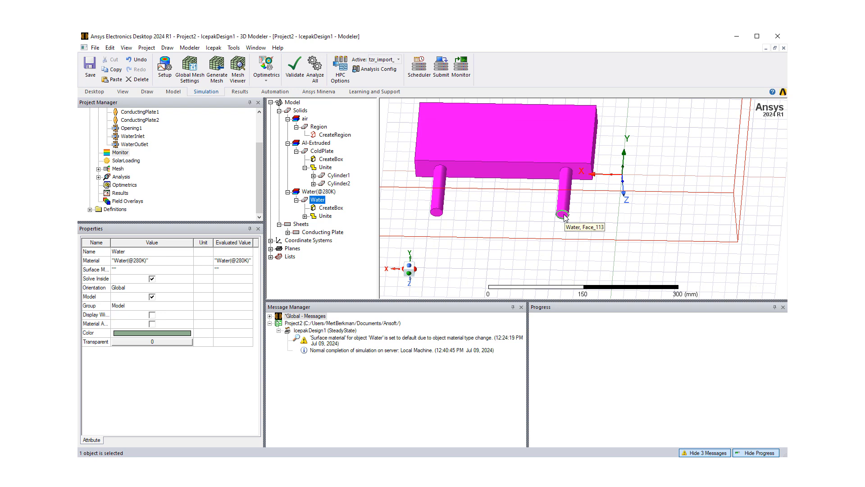
pyautogui.click(563, 215)
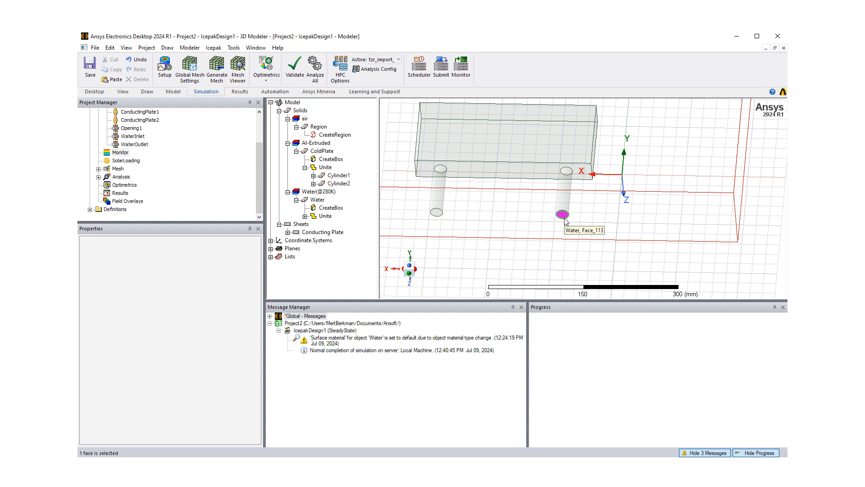
pyautogui.rightClick(562, 217)
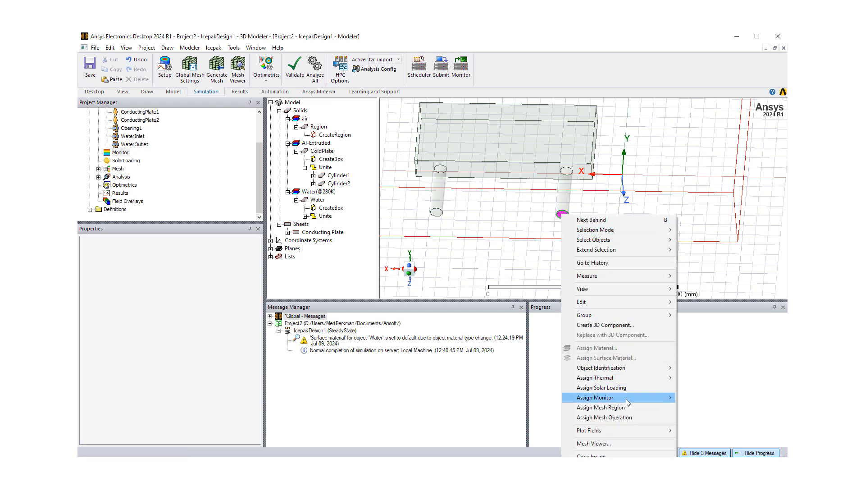
pyautogui.moveTo(627, 401)
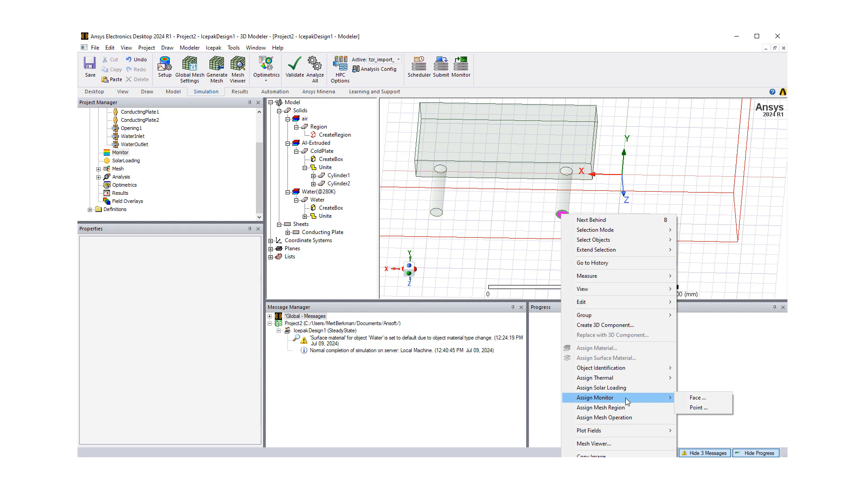
pyautogui.click(698, 397)
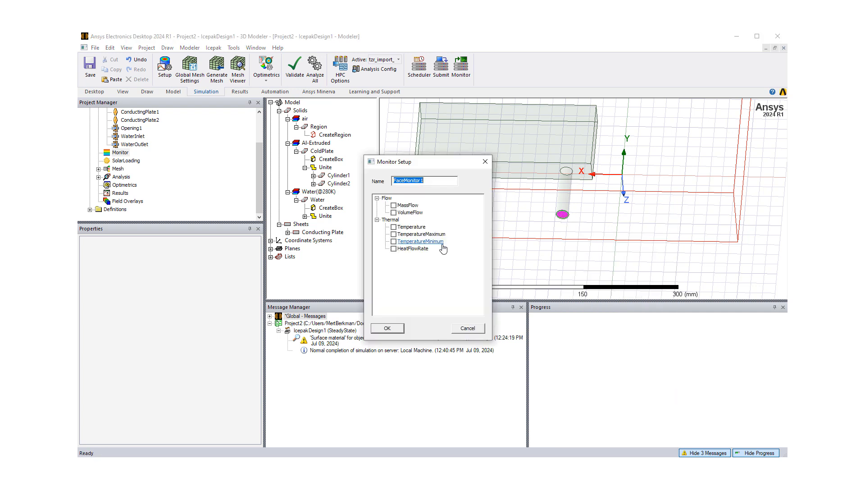
pyautogui.click(394, 205)
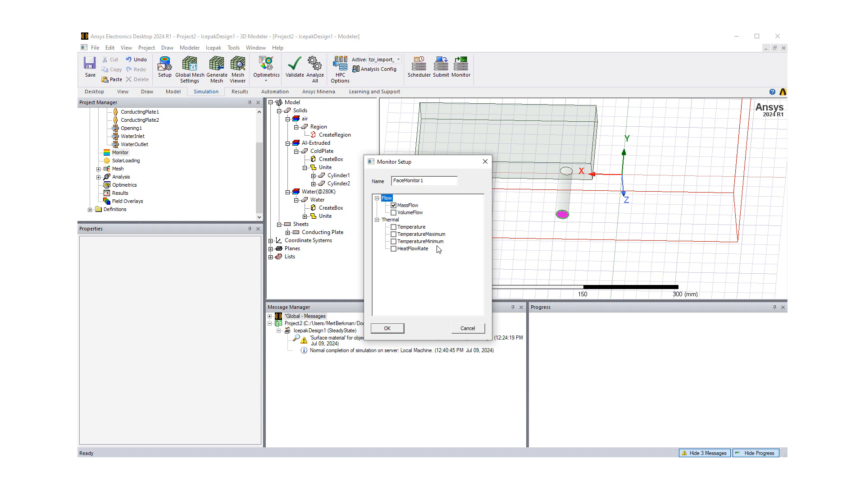
pyautogui.click(394, 329)
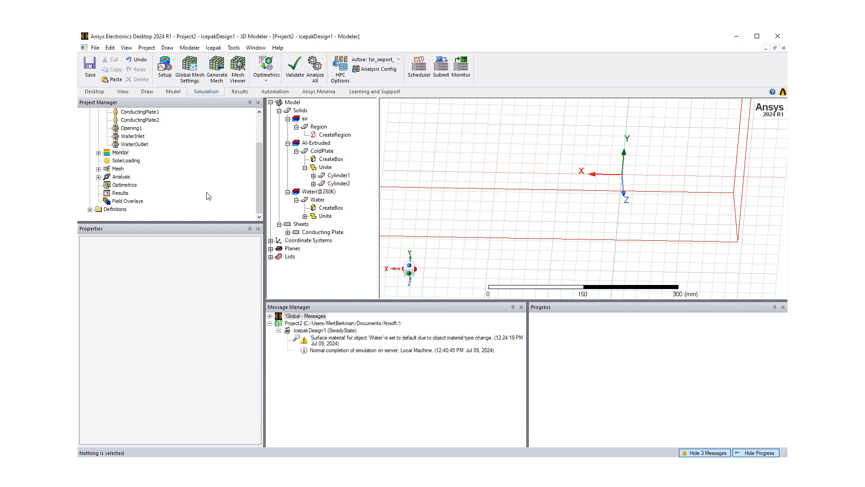
pyautogui.click(98, 153)
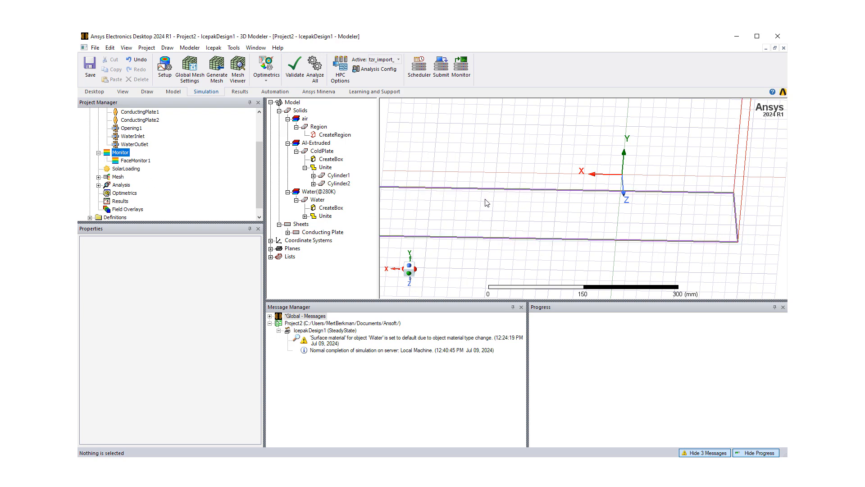
# Assign a face monitor to conducting plate Rectangle1 that tracks only TemperatureMaximum
pyautogui.scroll(-4, 488, 202)
pyautogui.scroll(-2, 484, 193)
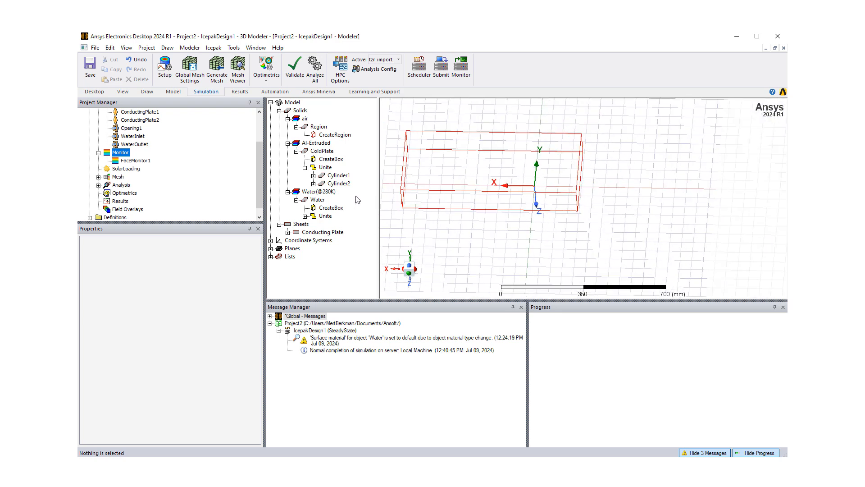
pyautogui.click(288, 232)
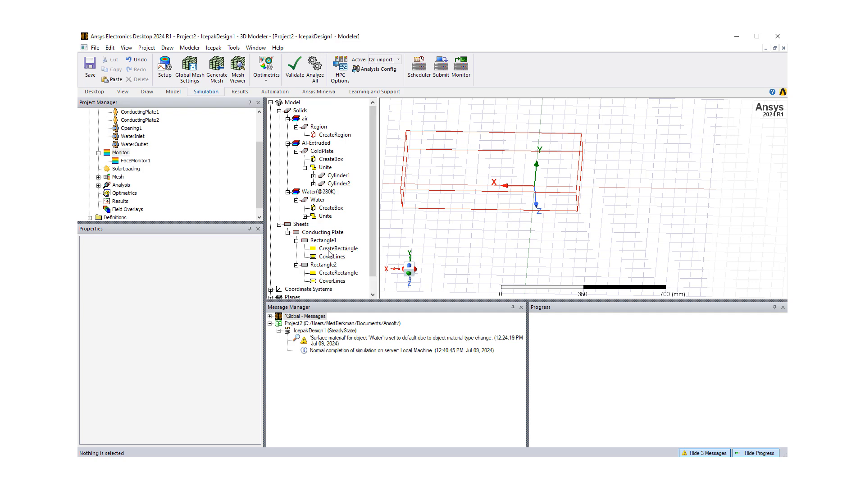
pyautogui.click(335, 248)
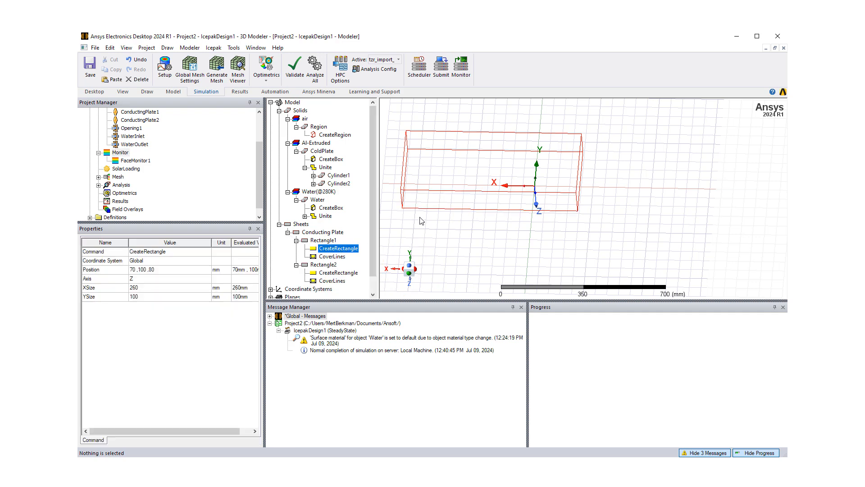
pyautogui.moveTo(423, 221); pyautogui.dragTo(420, 241, button='middle')
pyautogui.click(324, 242)
pyautogui.moveTo(500, 202); pyautogui.dragTo(423, 175, button='middle')
pyautogui.rightClick(509, 194)
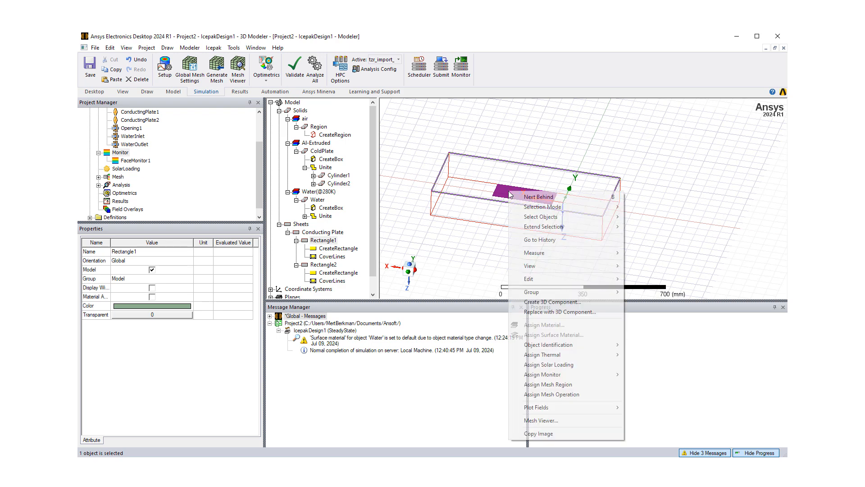
pyautogui.moveTo(581, 375)
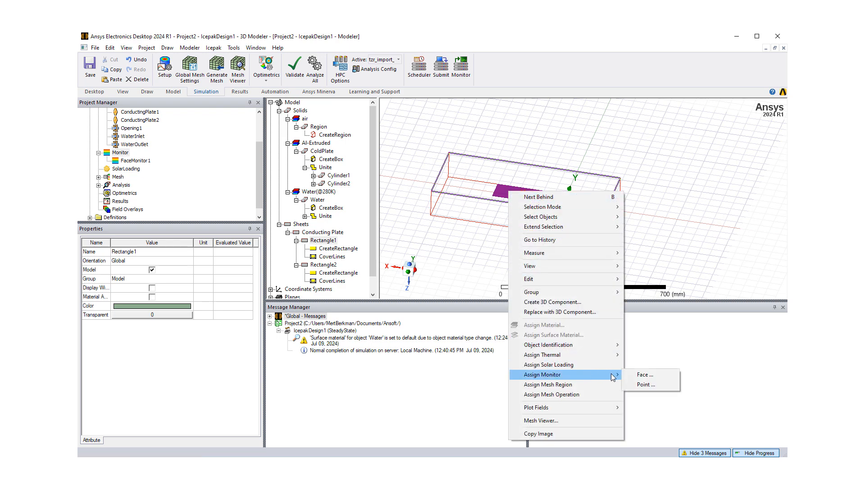
pyautogui.click(643, 377)
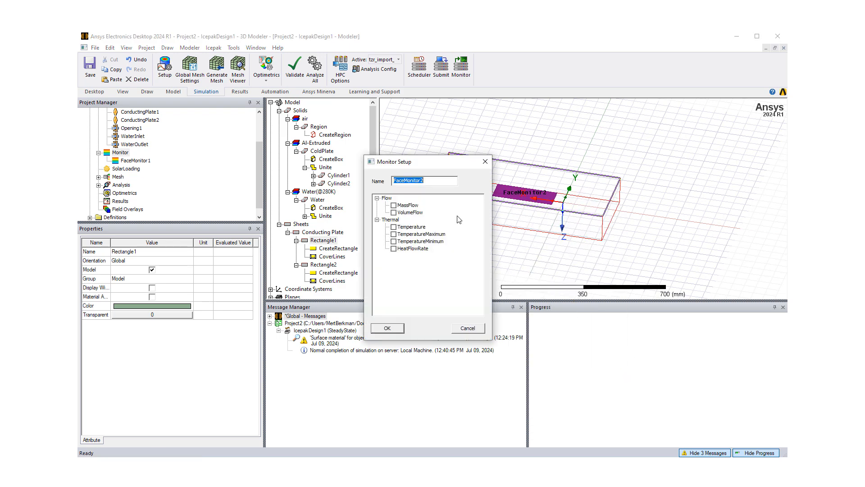
pyautogui.click(394, 226)
pyautogui.click(394, 227)
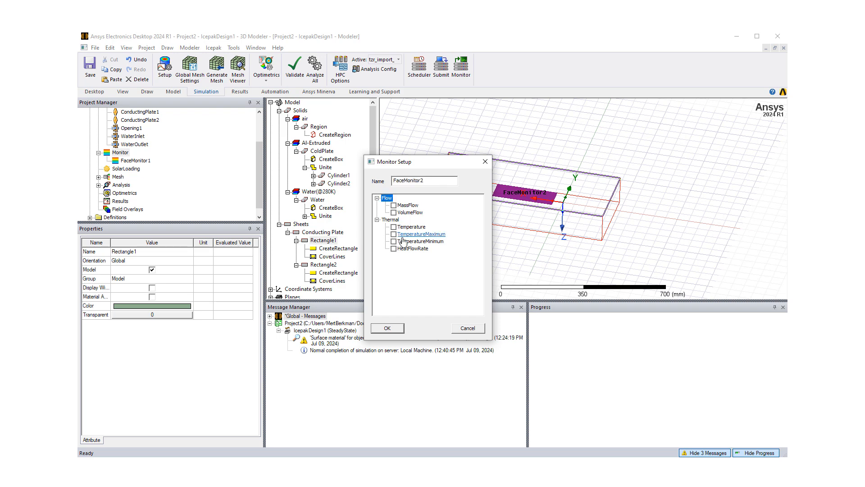
pyautogui.click(393, 234)
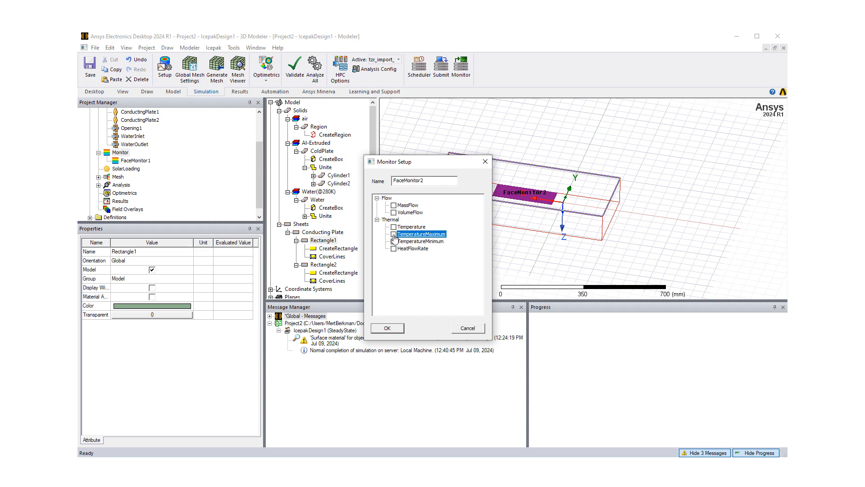
pyautogui.click(387, 328)
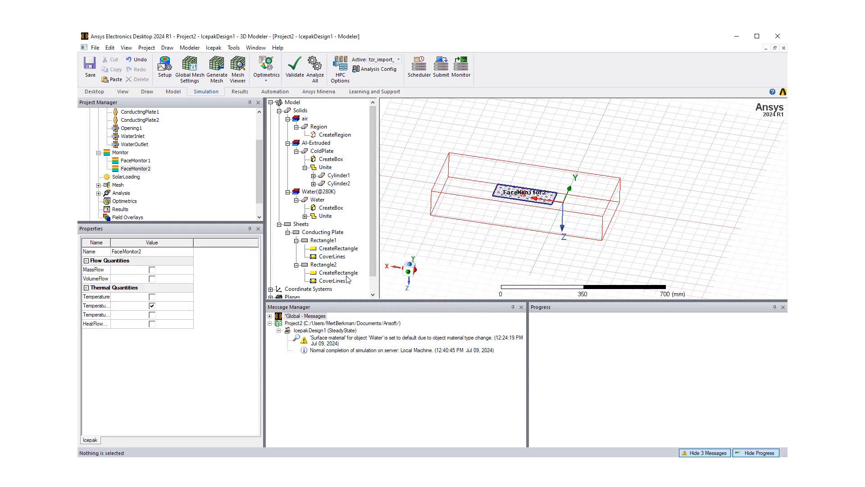
# Assign a TemperatureMaximum face monitor to conducting plate Rectangle2
pyautogui.click(328, 265)
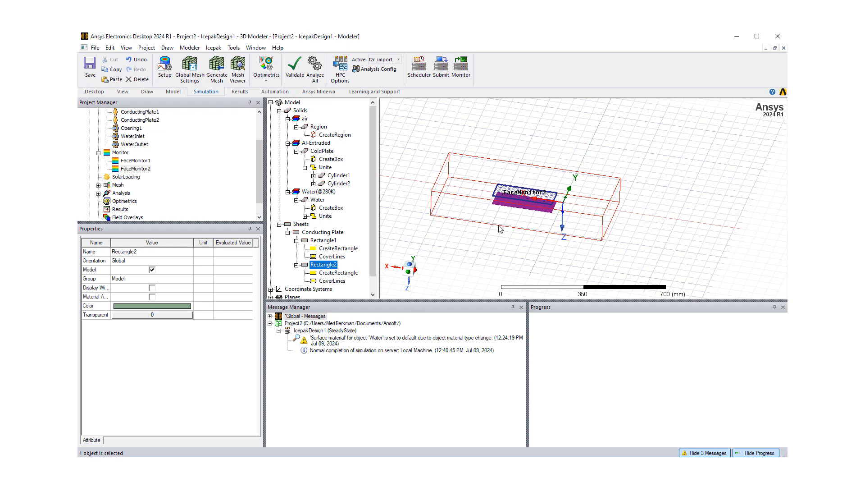
pyautogui.rightClick(517, 202)
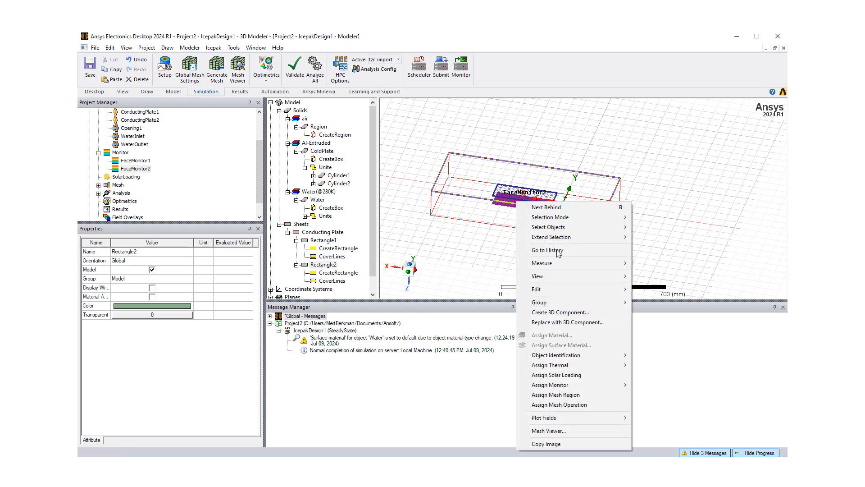
pyautogui.moveTo(600, 389)
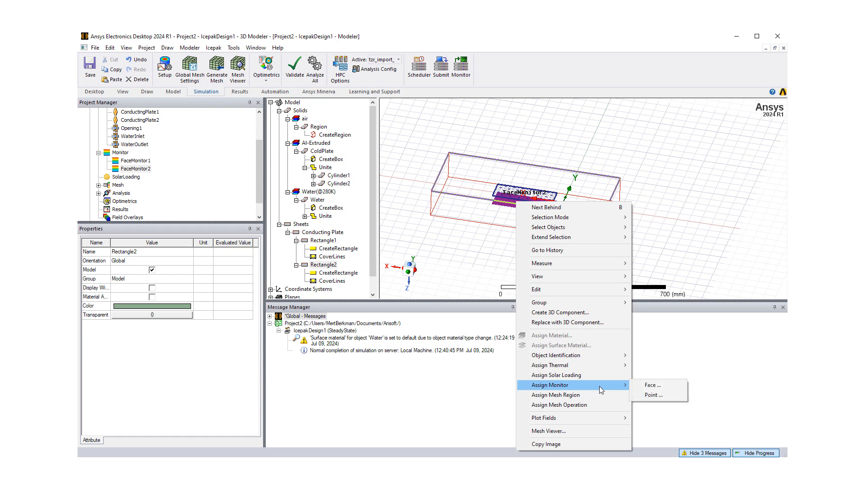
pyautogui.click(652, 385)
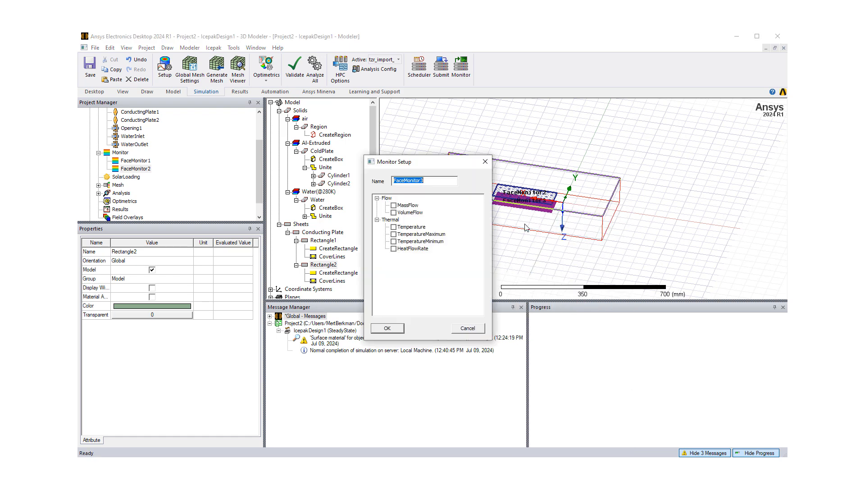
pyautogui.click(393, 235)
pyautogui.click(389, 331)
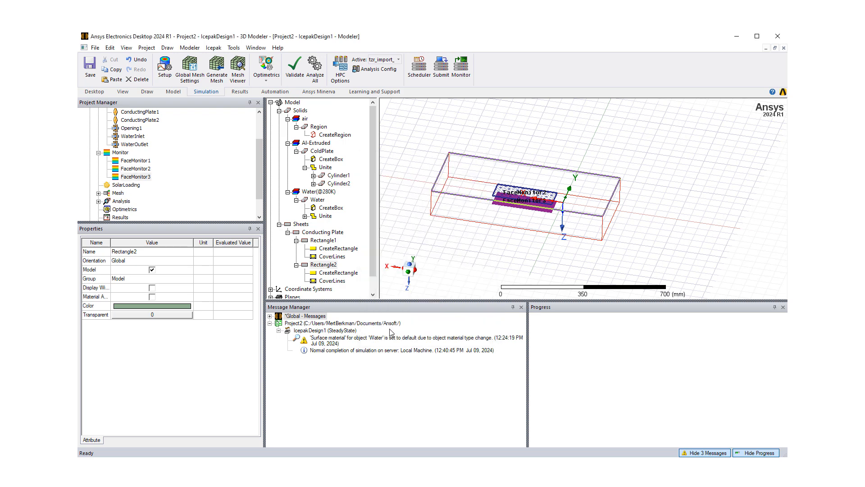
# Review the quantities tracked by FaceMonitor2 and FaceMonitor1, and run the validation check on the design
pyautogui.click(141, 169)
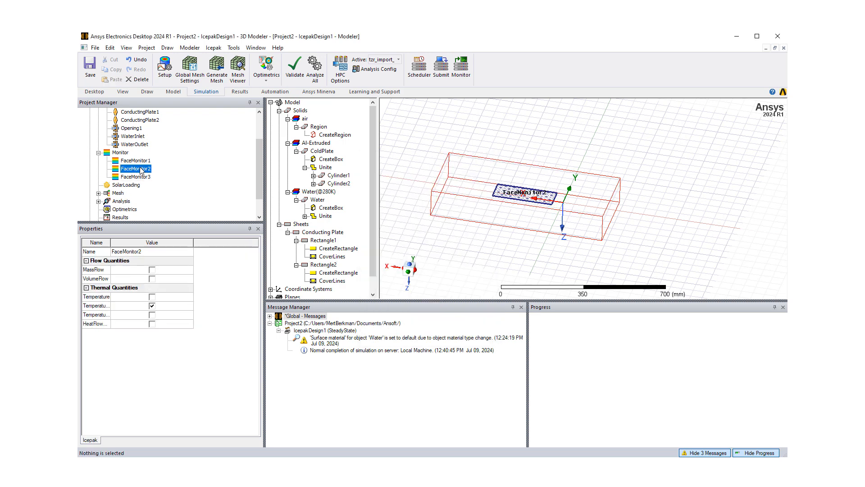
pyautogui.click(140, 161)
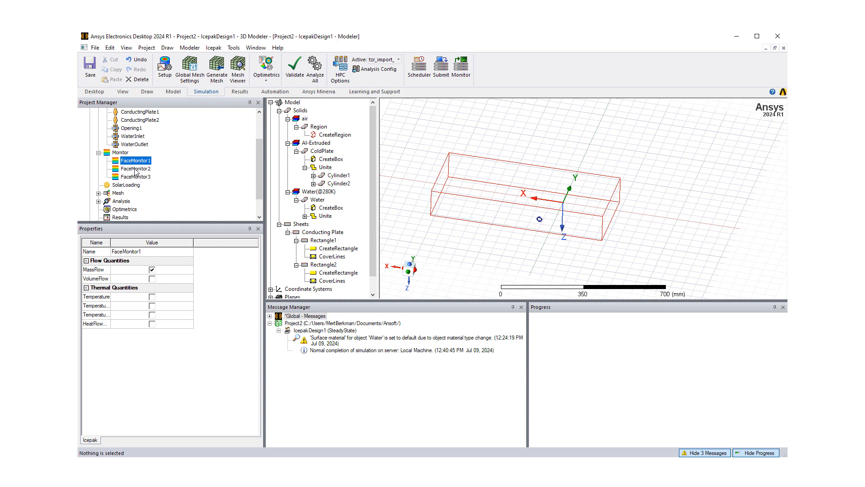
pyautogui.scroll(-1, 150, 171)
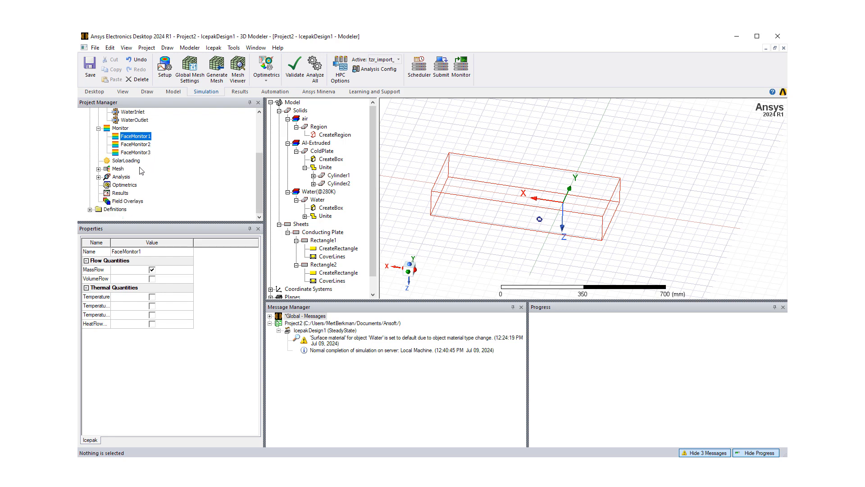
pyautogui.scroll(2, 142, 174)
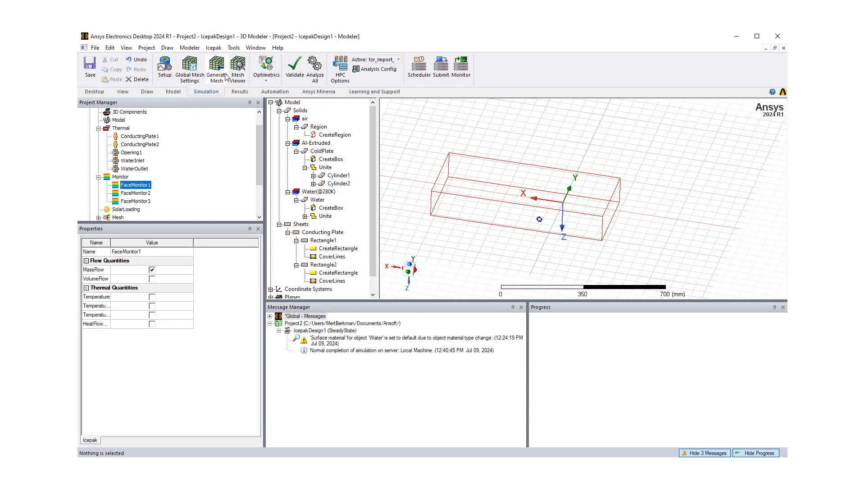
pyautogui.click(294, 72)
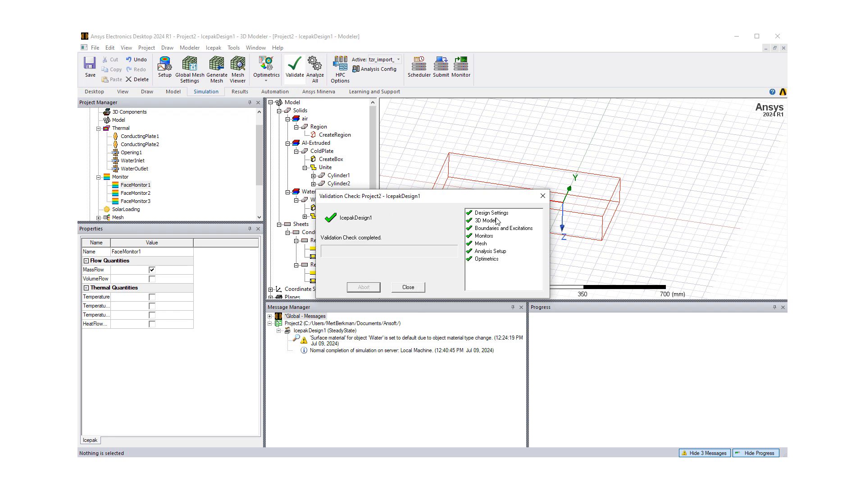
pyautogui.click(408, 287)
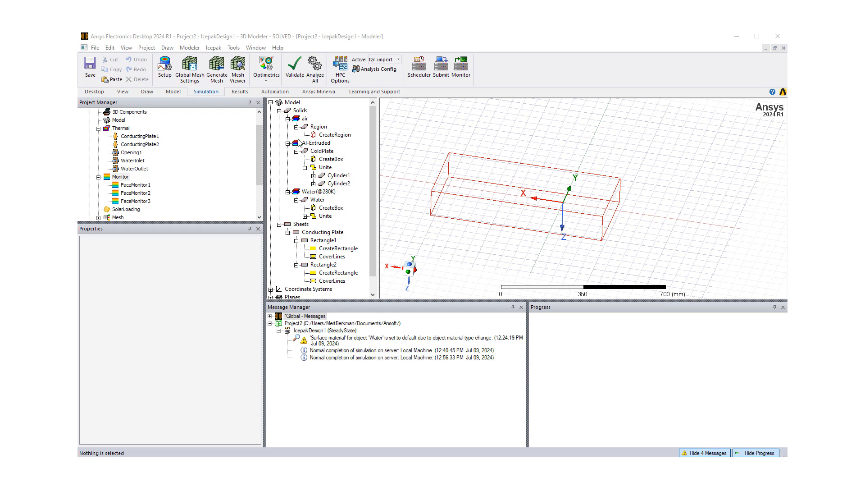
# Examine Setup1's solution profile and residual plot, hiding and restoring the Continuity and Energy curves
pyautogui.click(240, 92)
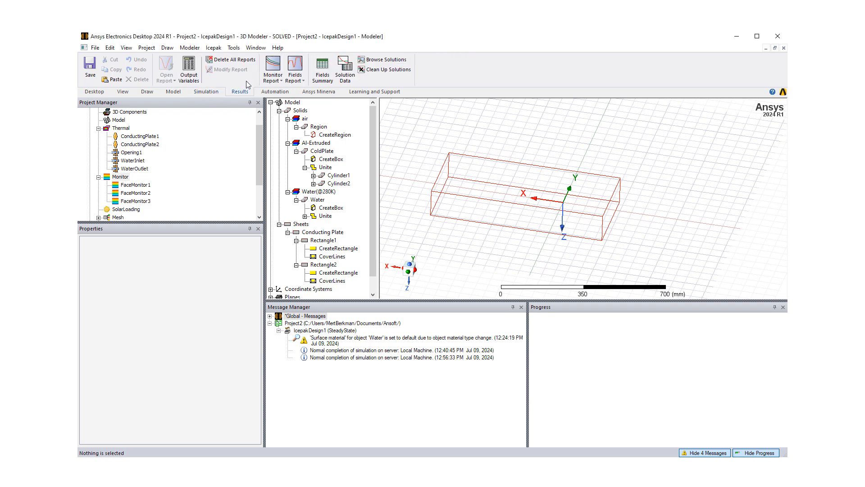
pyautogui.click(345, 77)
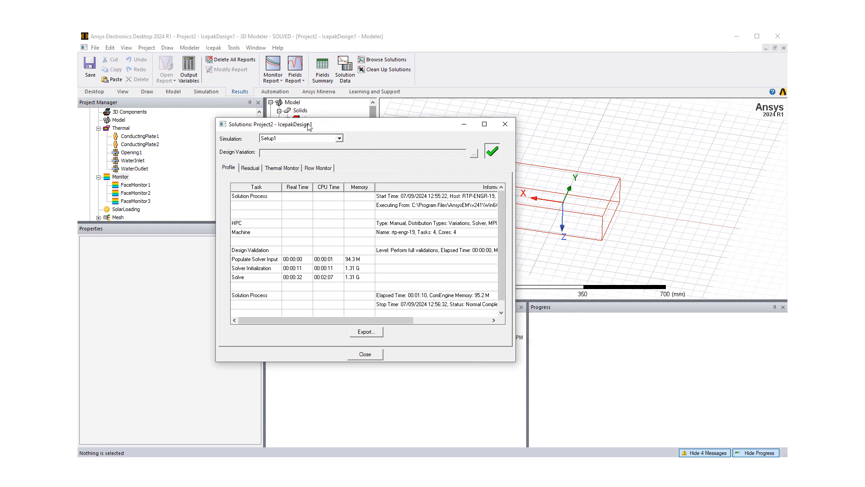
pyautogui.moveTo(309, 126); pyautogui.dragTo(192, 106)
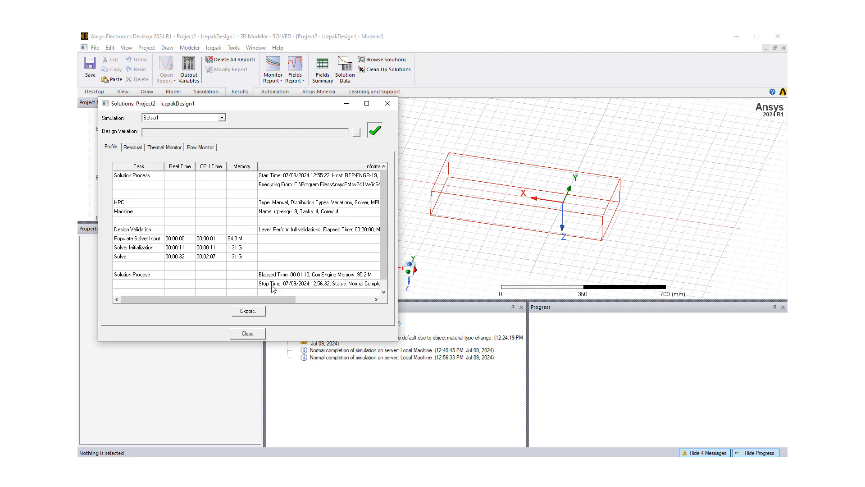
pyautogui.click(135, 149)
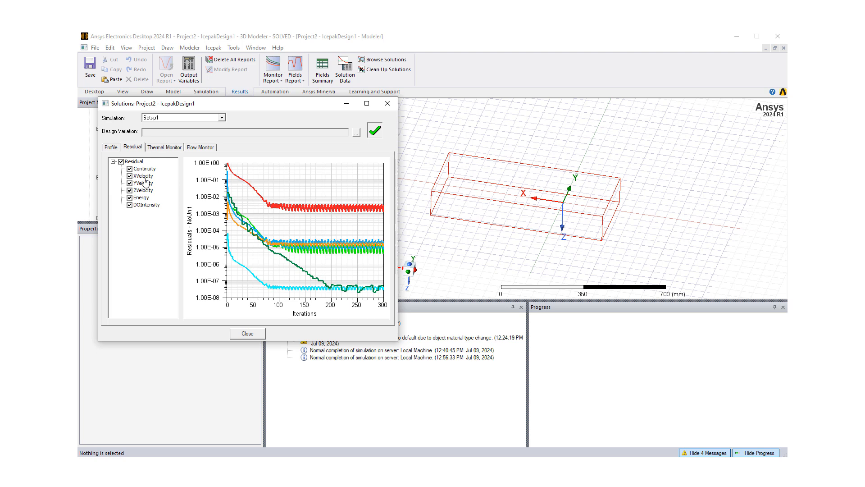
pyautogui.click(130, 168)
pyautogui.click(129, 169)
pyautogui.click(129, 198)
pyautogui.click(129, 197)
# Examine the MassFlow monitor plot and the TemperatureMaximum plots of FaceMonitor3 and FaceMonitor2 in turn, and close the solution data
pyautogui.click(201, 148)
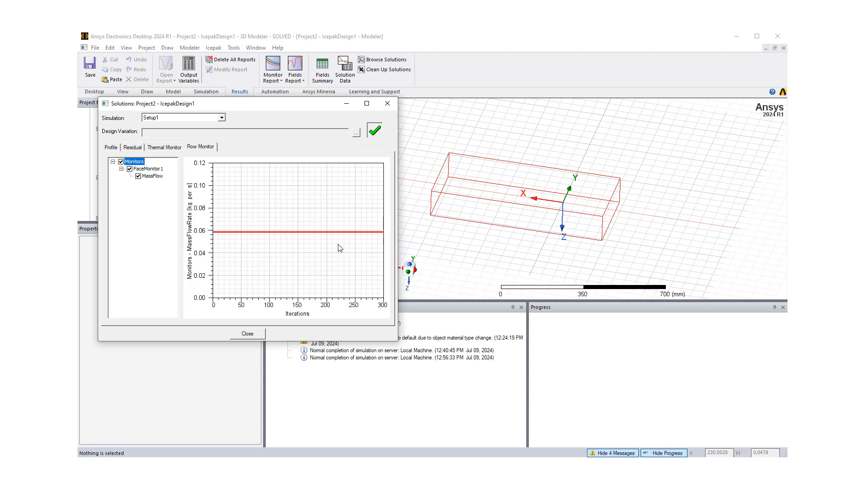
pyautogui.click(166, 148)
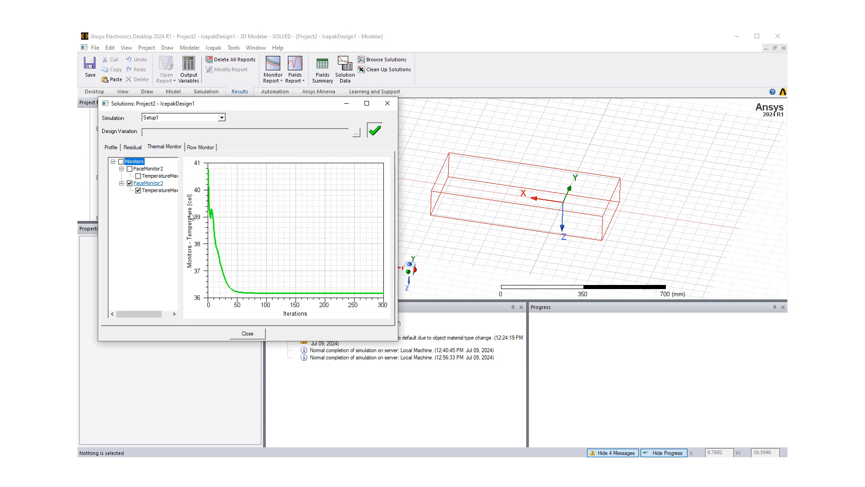
pyautogui.click(138, 191)
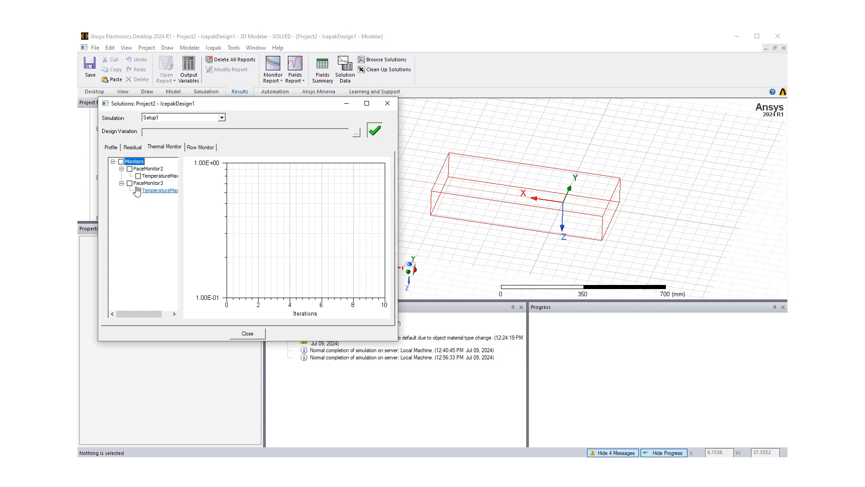
pyautogui.click(138, 191)
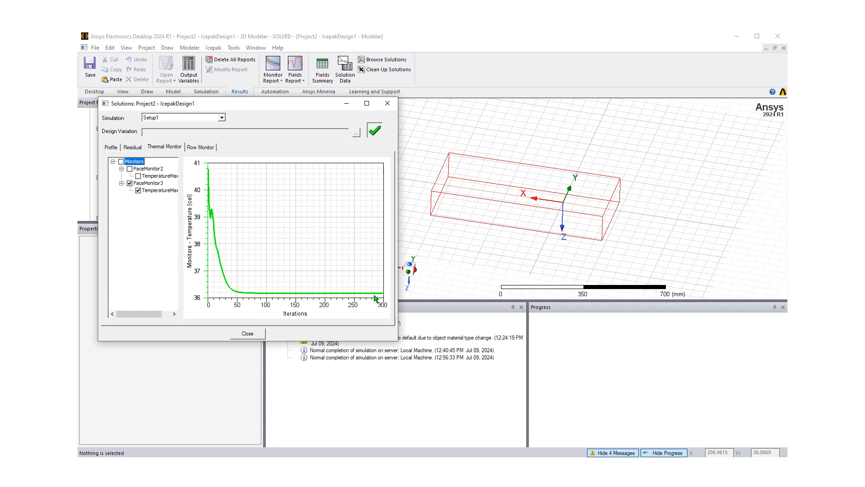
pyautogui.click(130, 183)
pyautogui.click(129, 169)
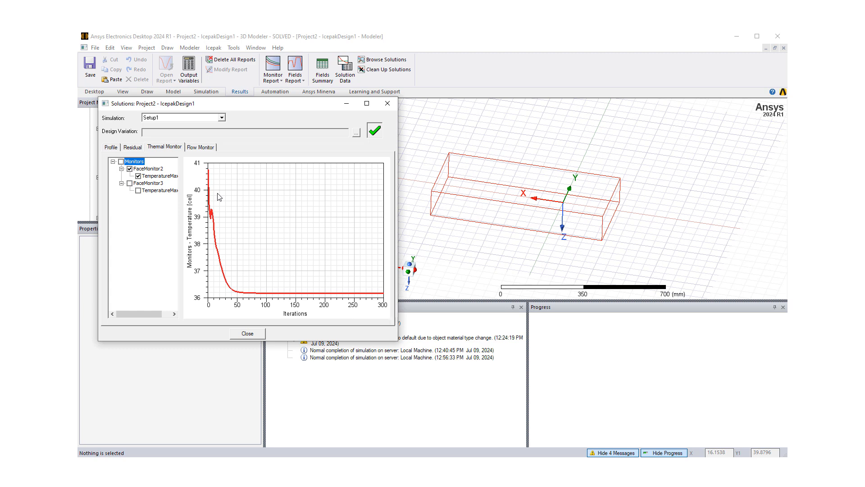
pyautogui.click(203, 148)
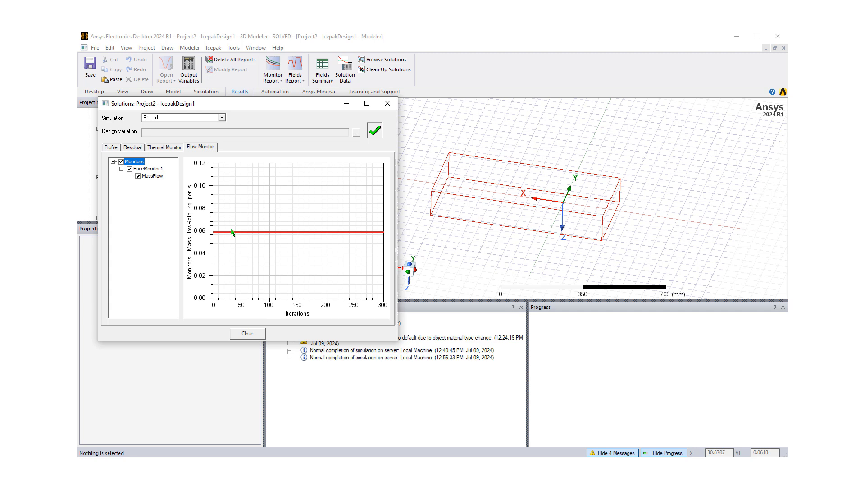
pyautogui.click(247, 334)
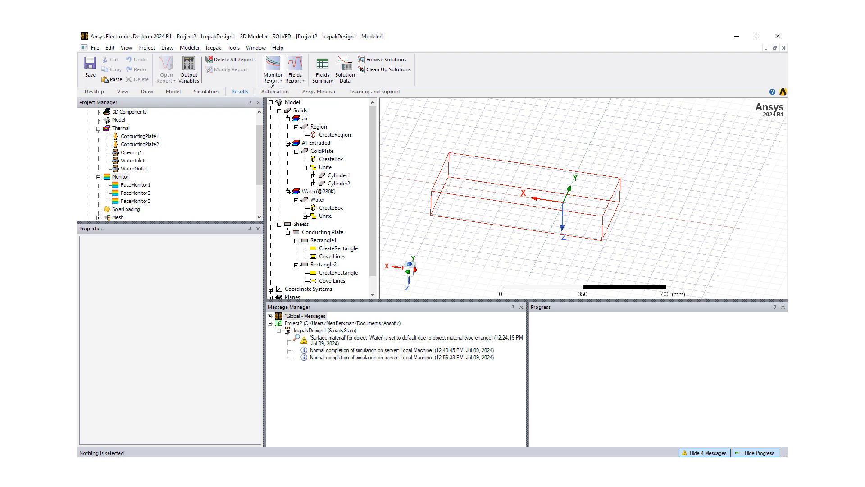
# Use the Cut_Plane reporting toolkit to create a temperature contour plot on an X plane through the model's center
pyautogui.click(214, 48)
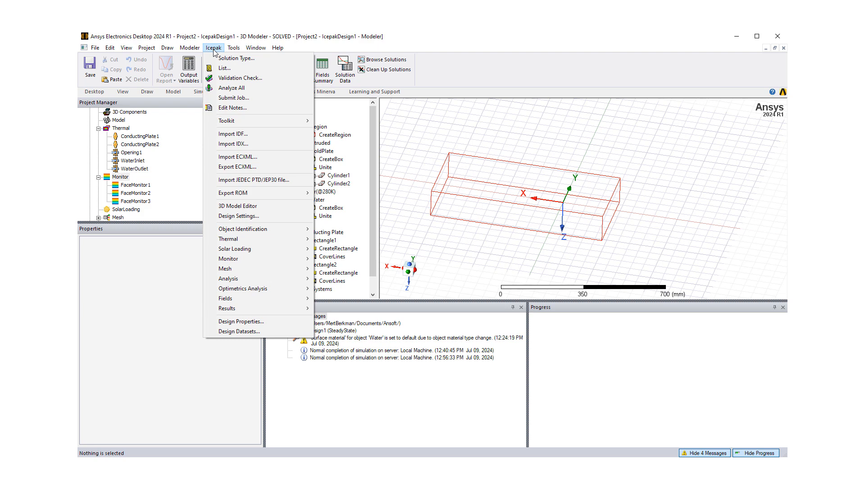
pyautogui.moveTo(238, 124)
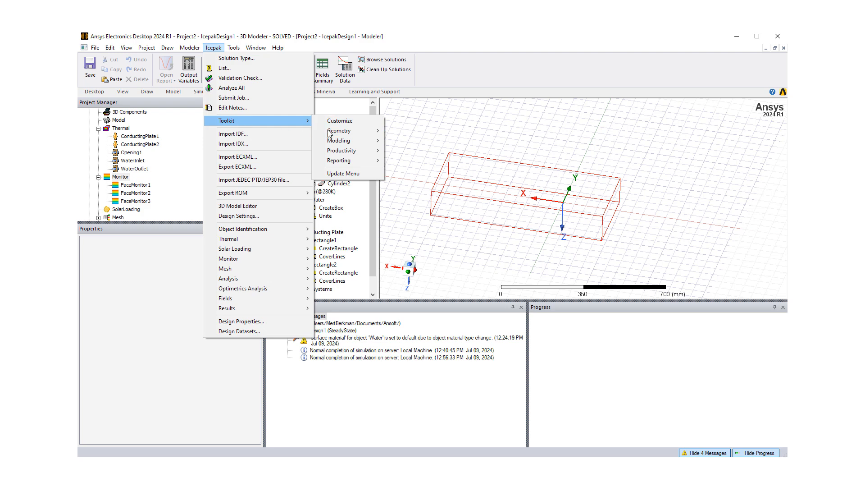
pyautogui.moveTo(330, 135)
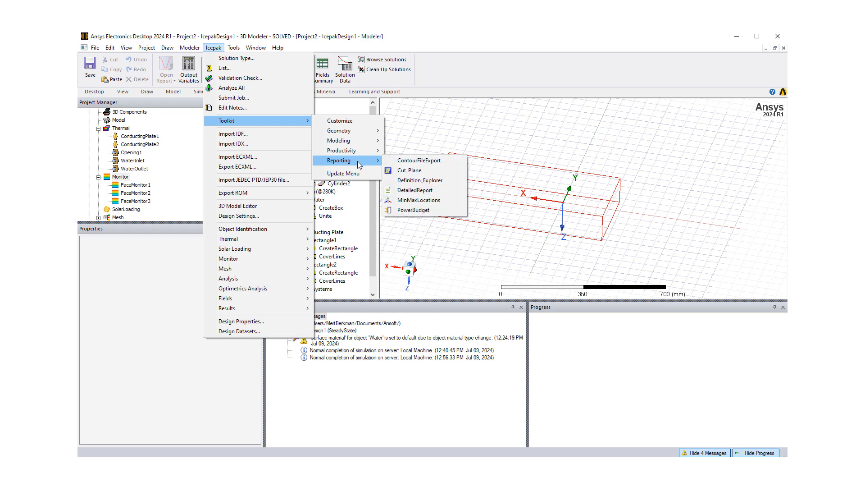
pyautogui.click(395, 175)
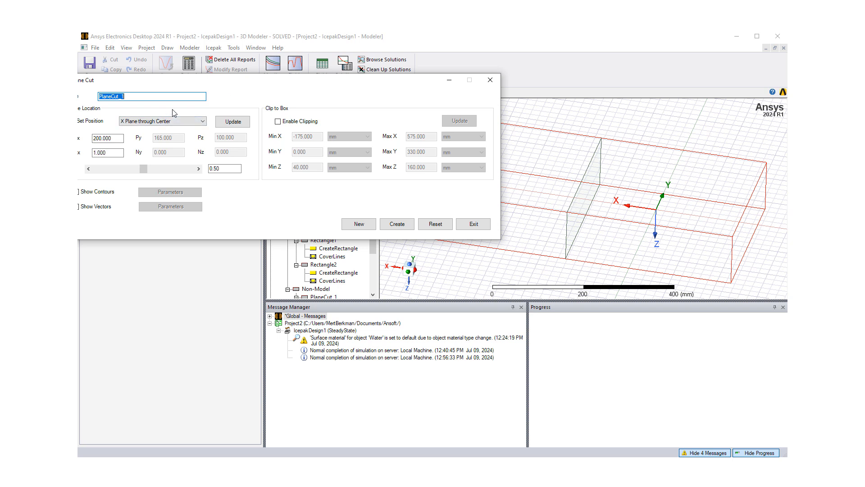
pyautogui.moveTo(176, 83); pyautogui.dragTo(150, 71)
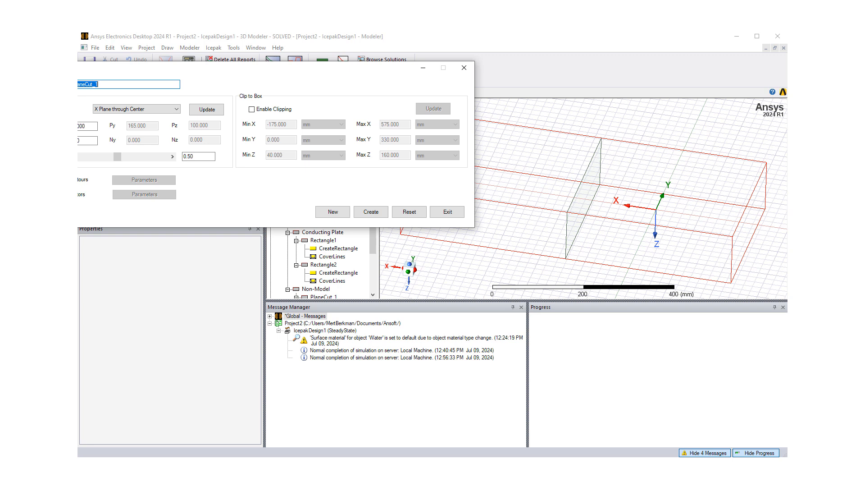
pyautogui.click(51, 180)
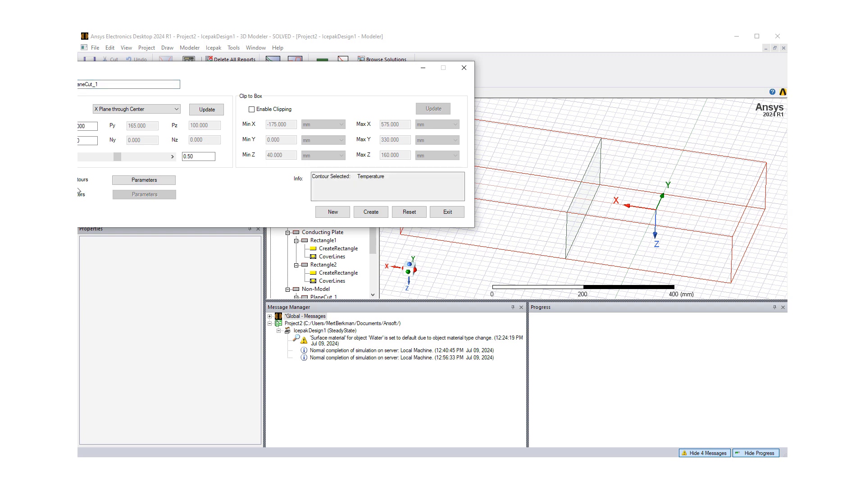
pyautogui.click(365, 217)
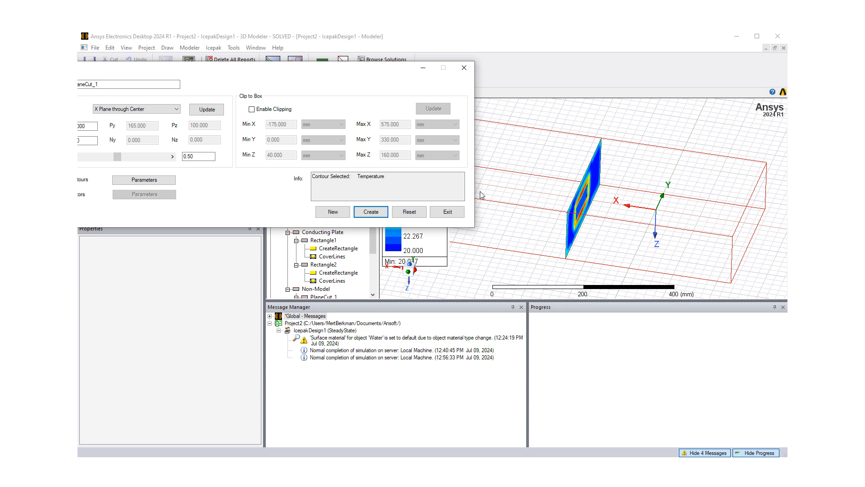
# Reposition the plane cut to Y Plane through Center, recreate its temperature contours and uncover the plot and its legend
pyautogui.click(180, 113)
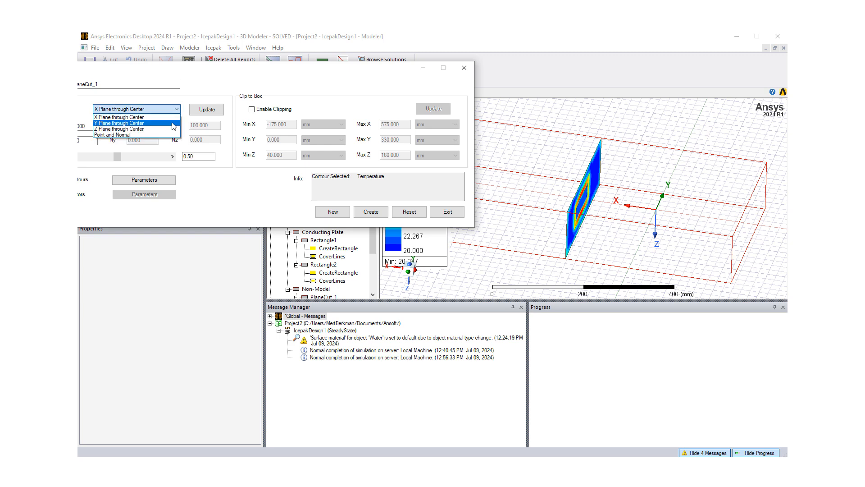
pyautogui.click(172, 123)
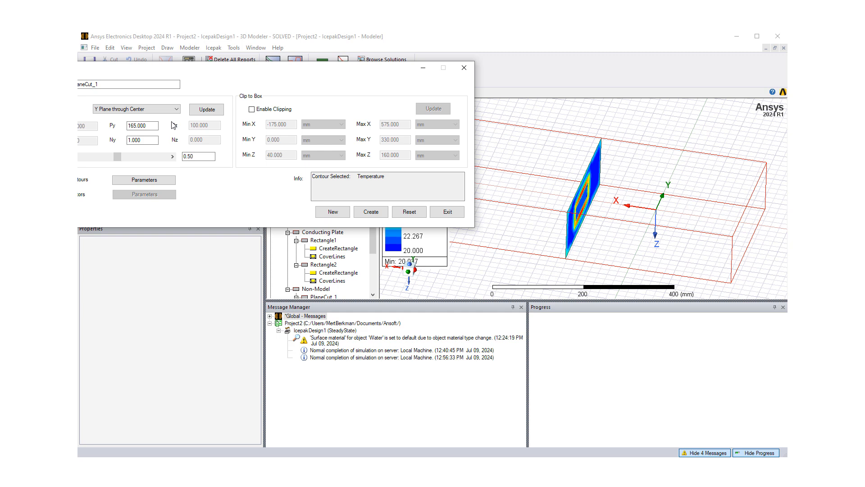
pyautogui.click(369, 213)
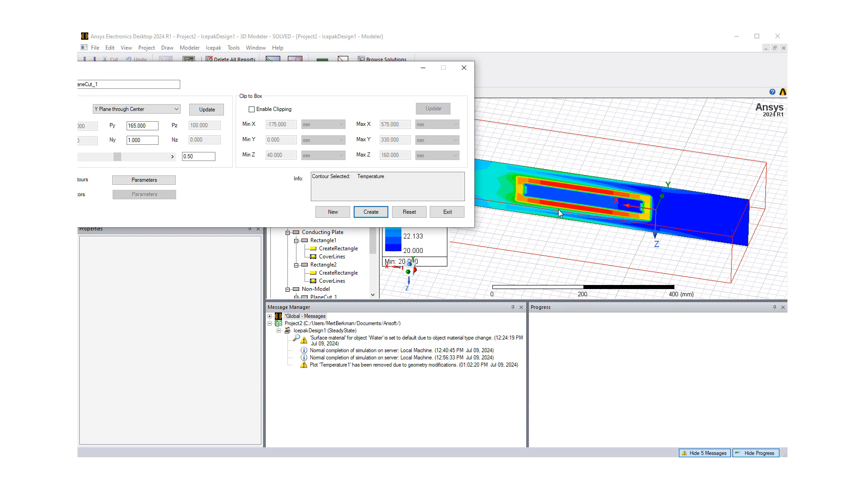
pyautogui.moveTo(322, 68); pyautogui.dragTo(326, 166)
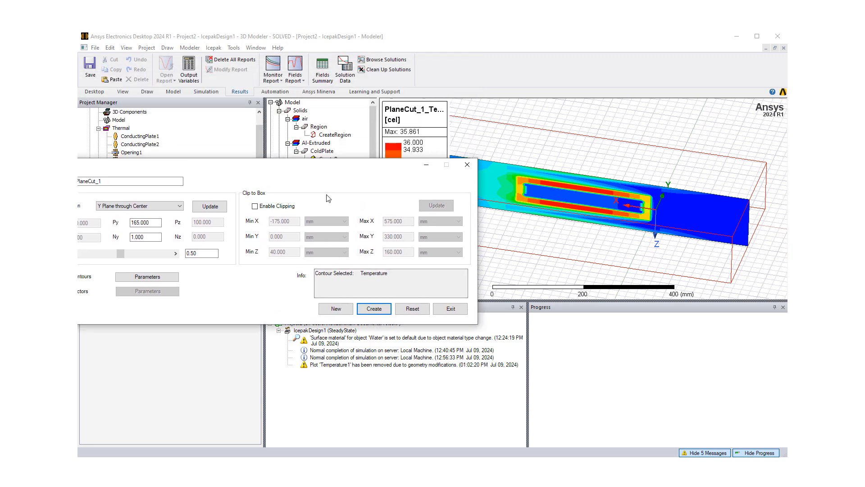
pyautogui.moveTo(328, 199); pyautogui.dragTo(332, 273)
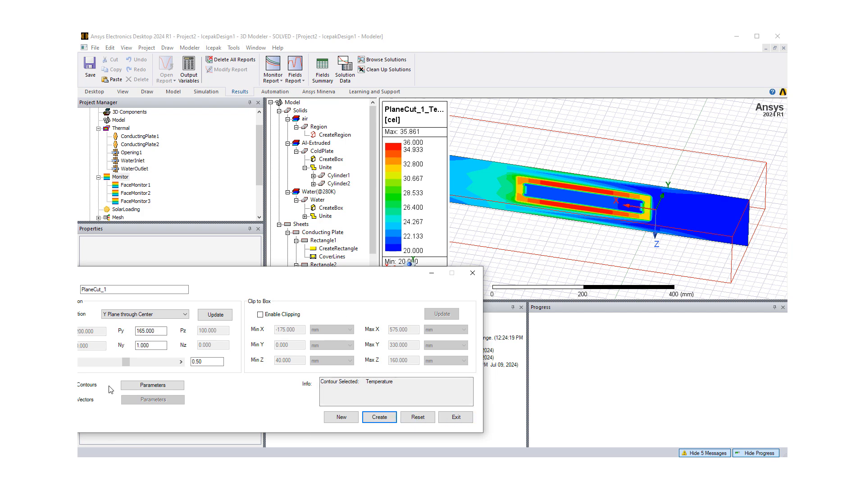
# Replace the temperature contours on the Y plane cut with velocity vectors and close the plane cut settings
pyautogui.click(73, 384)
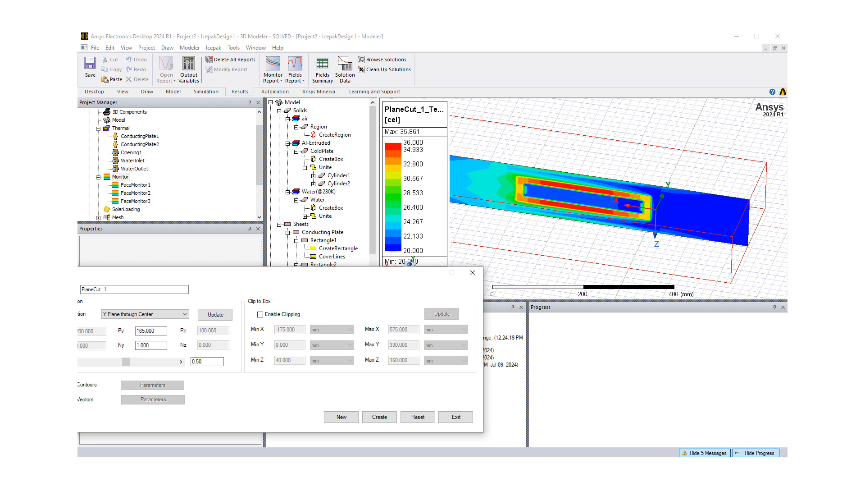
pyautogui.click(73, 399)
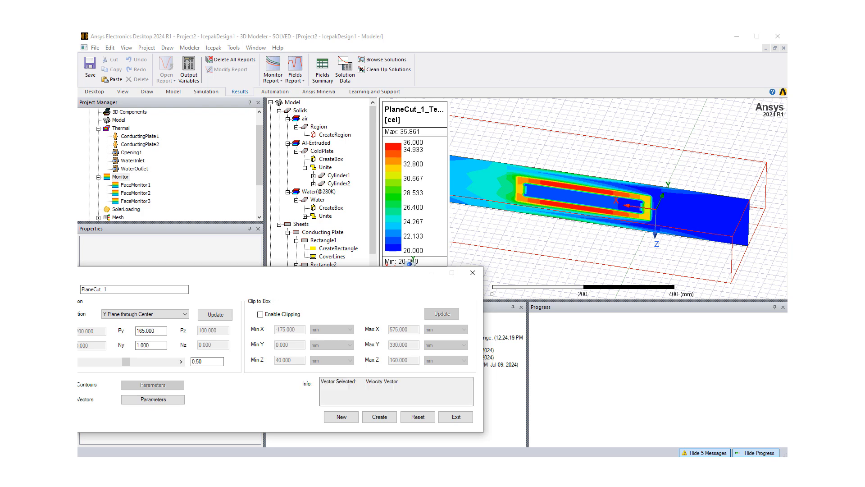
pyautogui.click(377, 418)
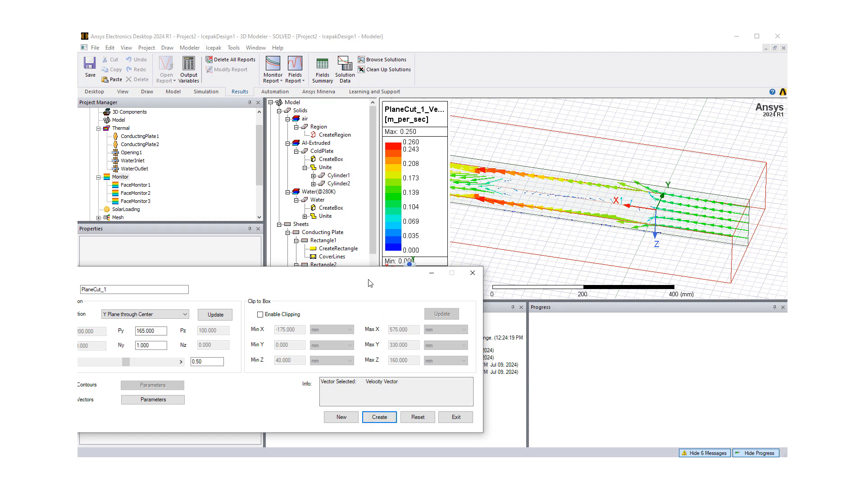
pyautogui.moveTo(368, 279); pyautogui.dragTo(361, 303)
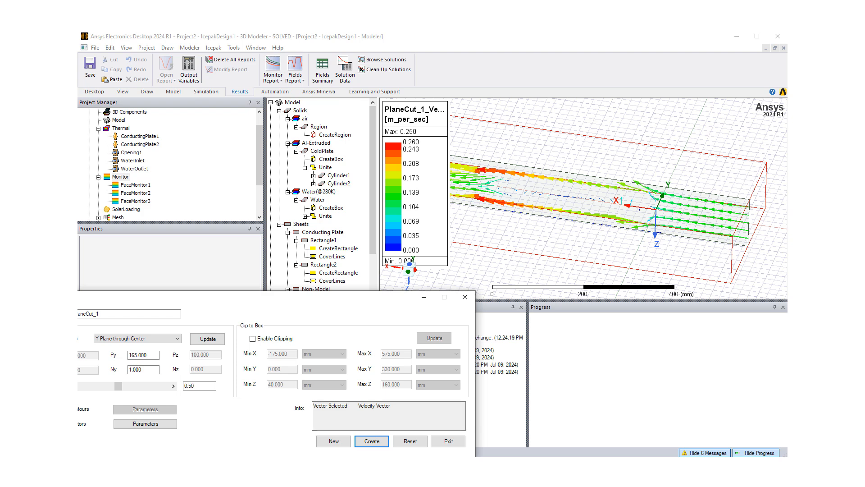
pyautogui.click(465, 297)
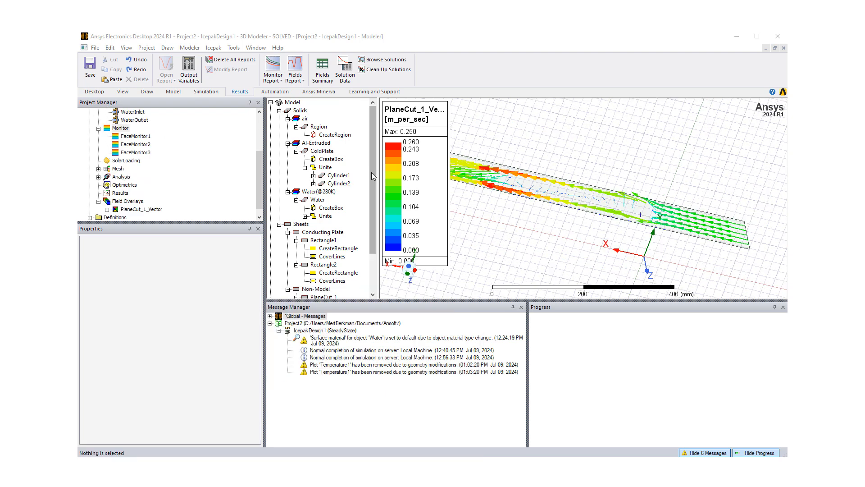
# Plot the SurfTemperature field on the ColdPlate's large flat face, Face_36, using the Setup1 steady-state solution
pyautogui.click(327, 153)
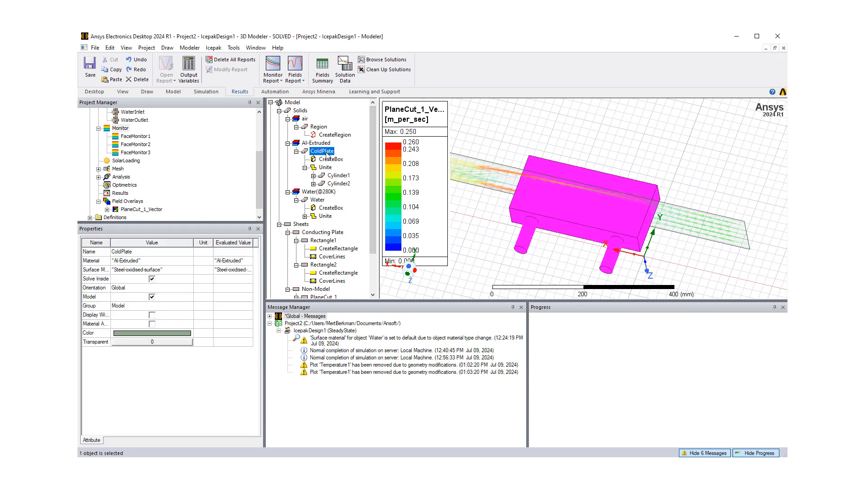
pyautogui.click(582, 215)
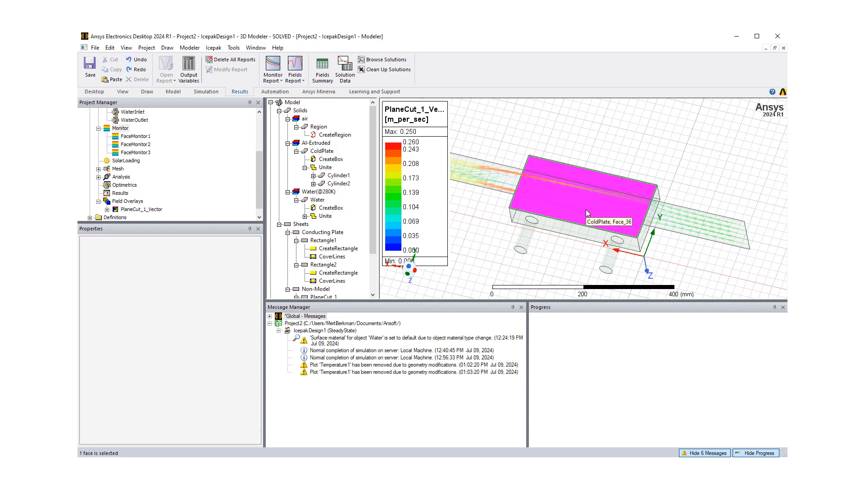
pyautogui.rightClick(585, 210)
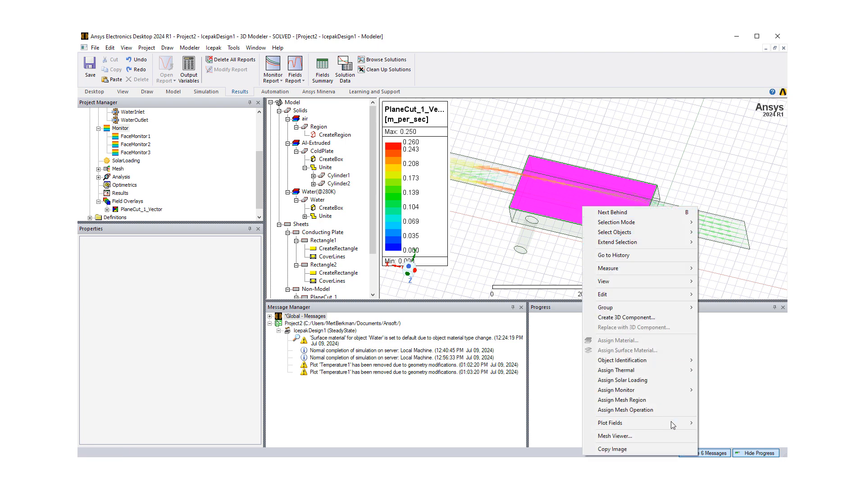
pyautogui.moveTo(670, 425)
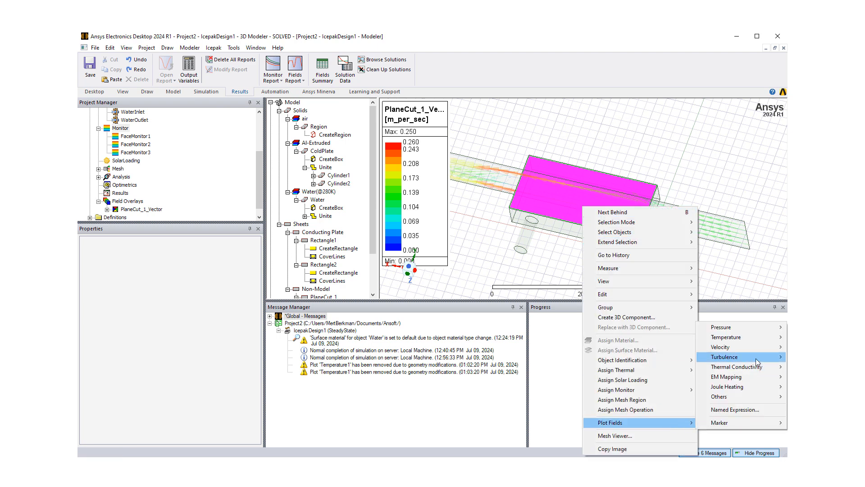
pyautogui.moveTo(749, 335)
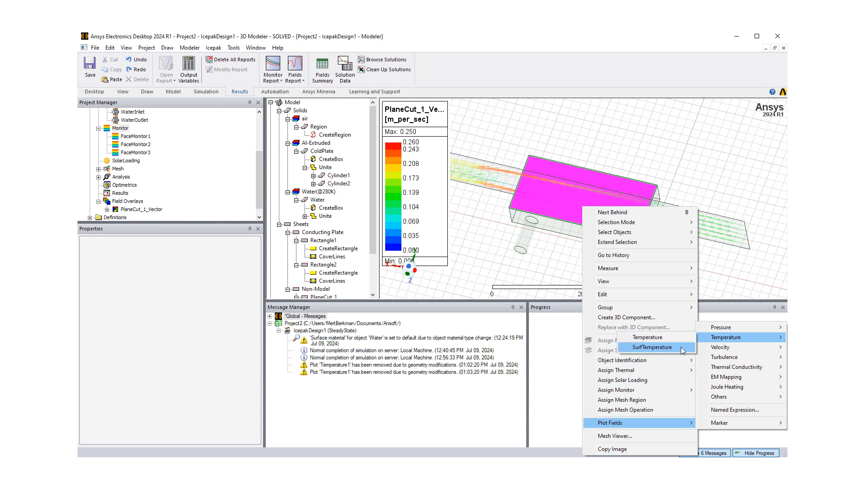
pyautogui.click(651, 347)
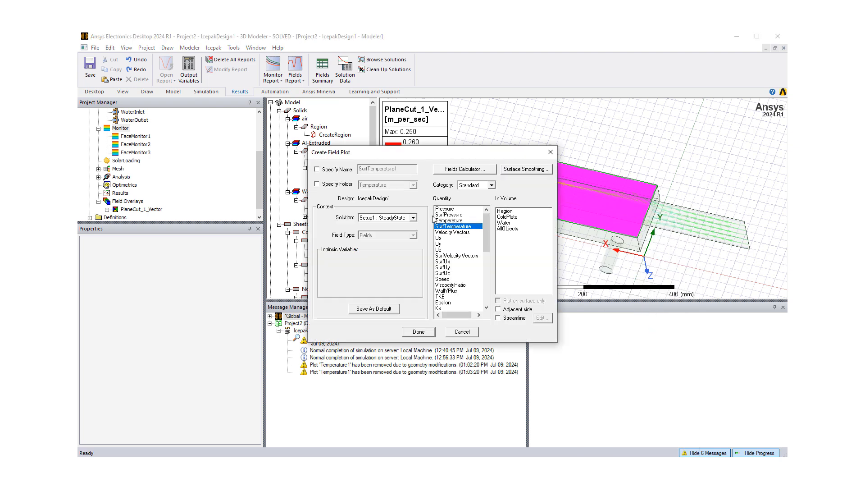
pyautogui.moveTo(386, 153); pyautogui.dragTo(262, 156)
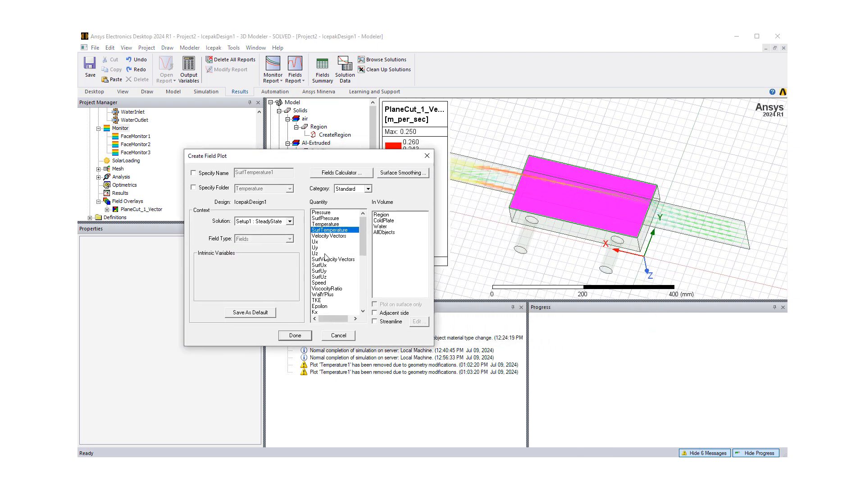
pyautogui.click(299, 337)
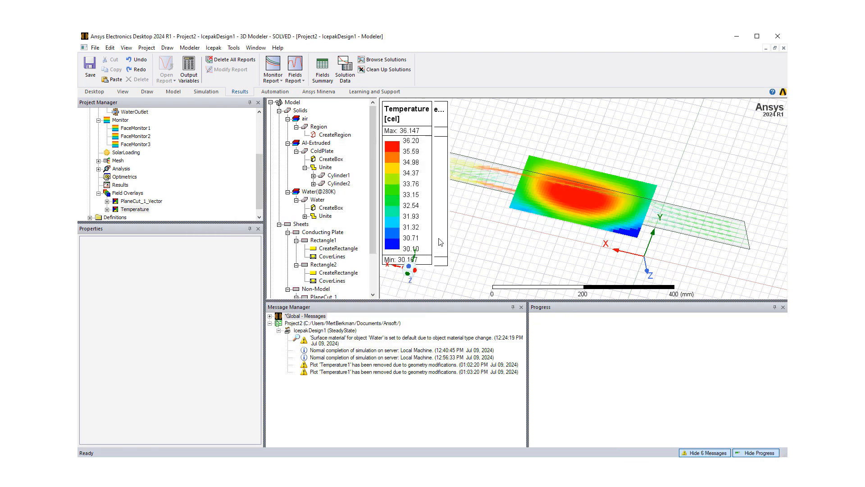
pyautogui.moveTo(563, 228)
pyautogui.keyDown('alt'); pyautogui.mouseDown()
pyautogui.moveTo(543, 251)
pyautogui.moveTo(573, 225)
pyautogui.moveTo(605, 170)
pyautogui.moveTo(569, 209)
pyautogui.mouseUp(); pyautogui.keyUp('alt')
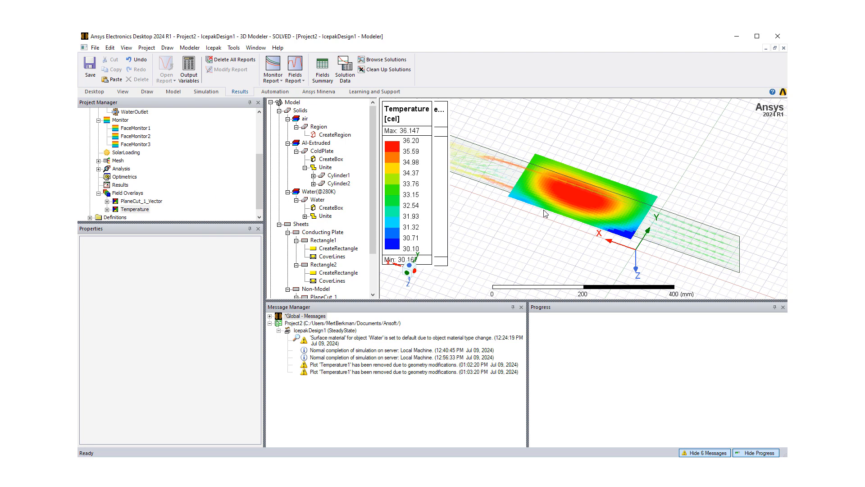
pyautogui.scroll(-2, 536, 213)
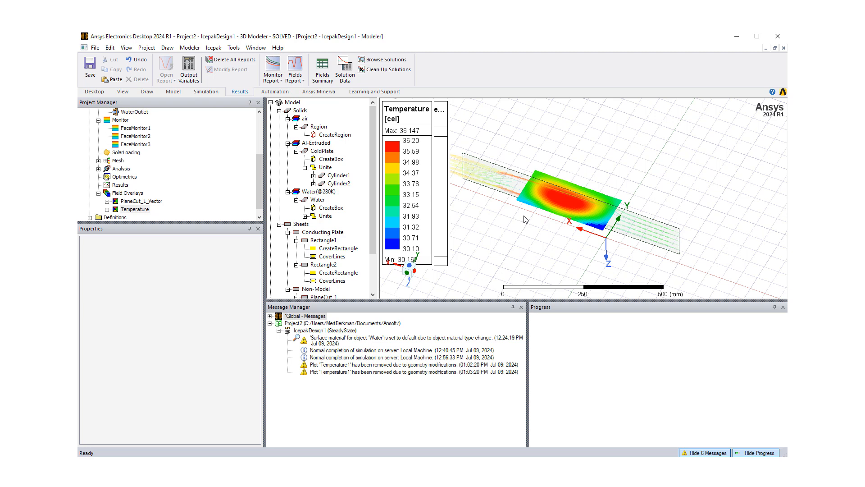